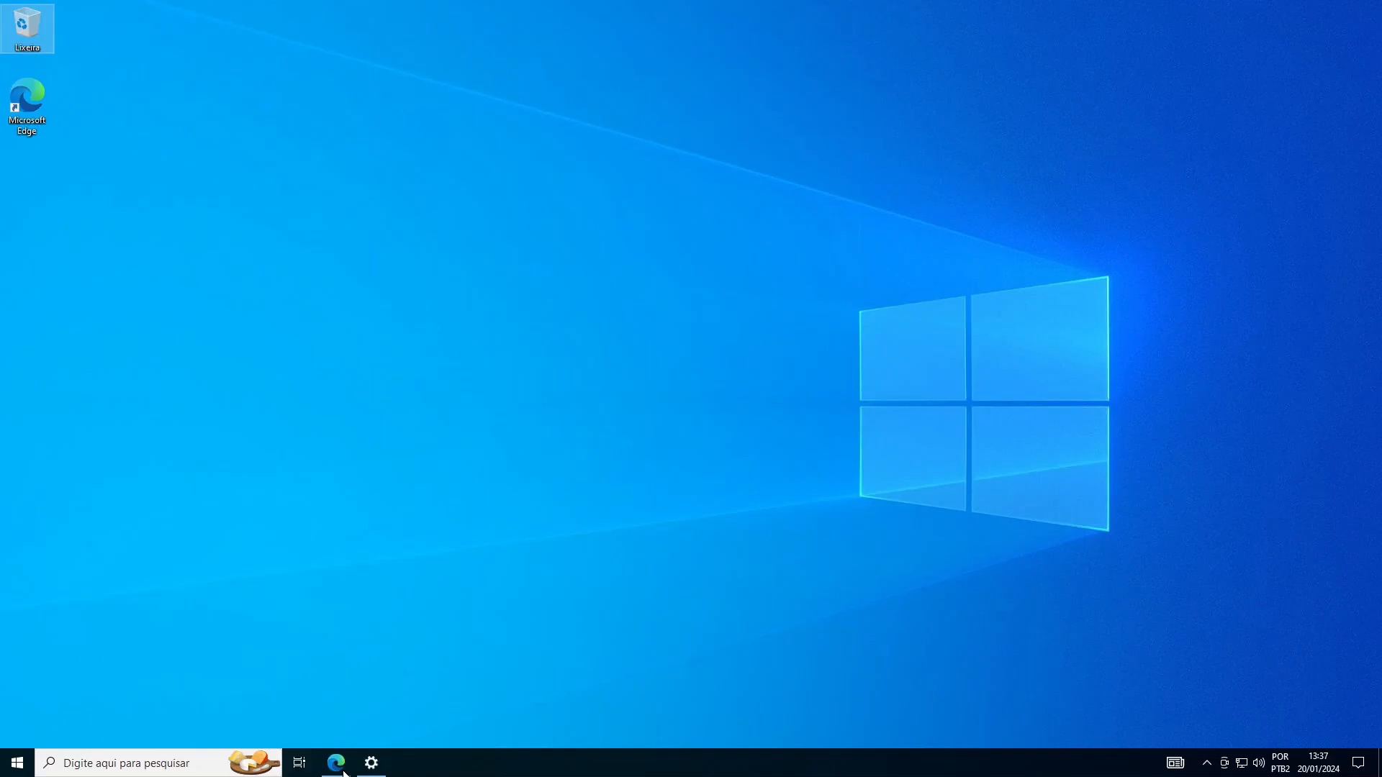
- Bring up the SQL Server 2019 requirements page in Edge and scroll to the hardware requirements table
left_click(343, 773)
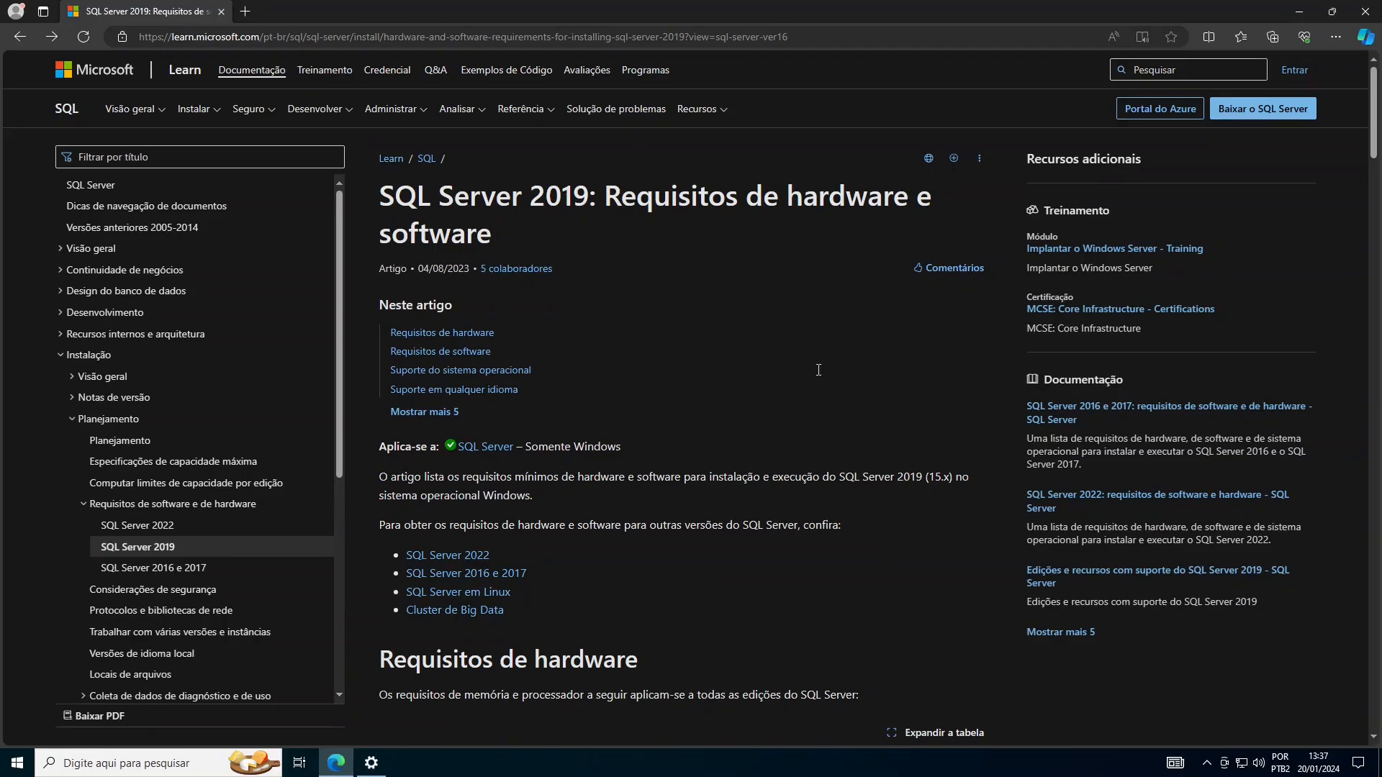
scroll(818, 375, "down", 3)
scroll(849, 416, "down", 5)
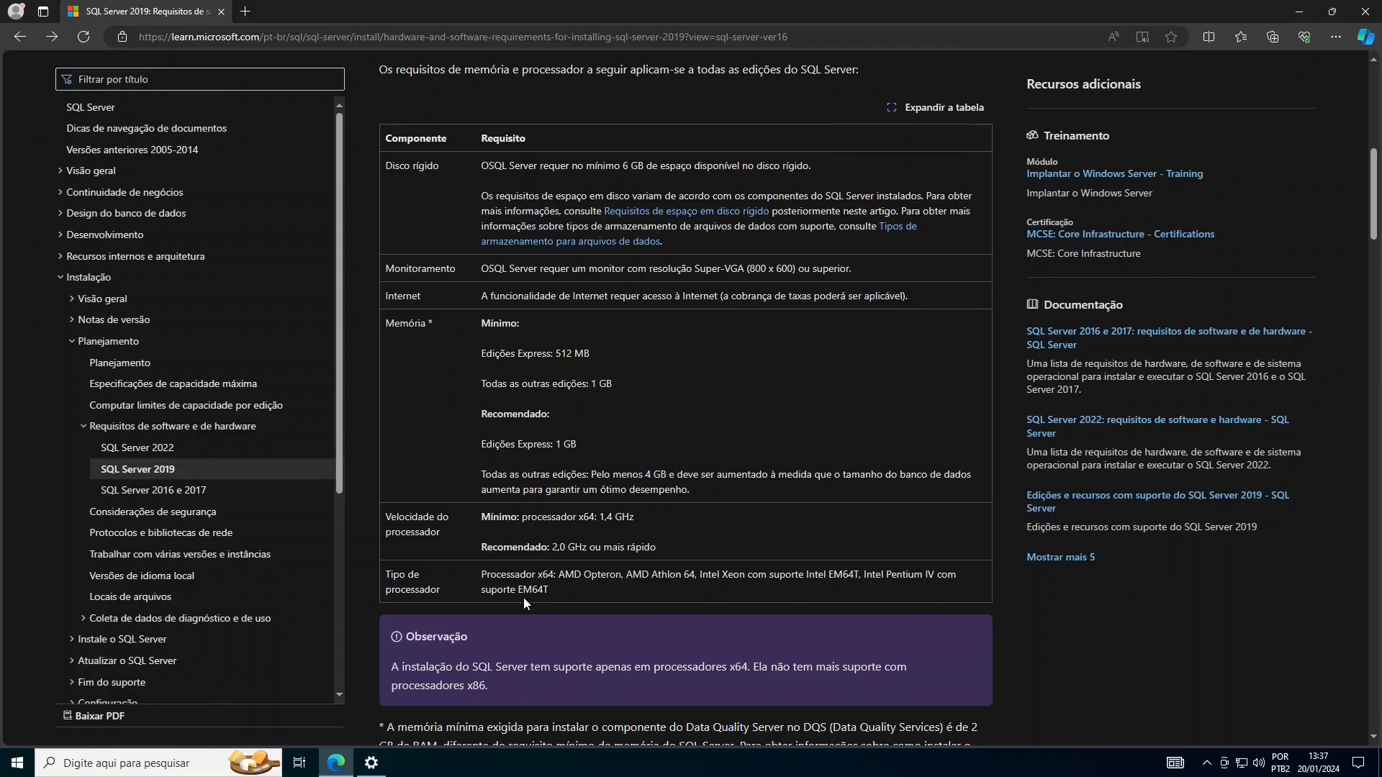
key("super+r")
- Open c:\ from the Run prompt, then view Este Computador showing Disco Local (C:) with 97,7 GB free
type("c")
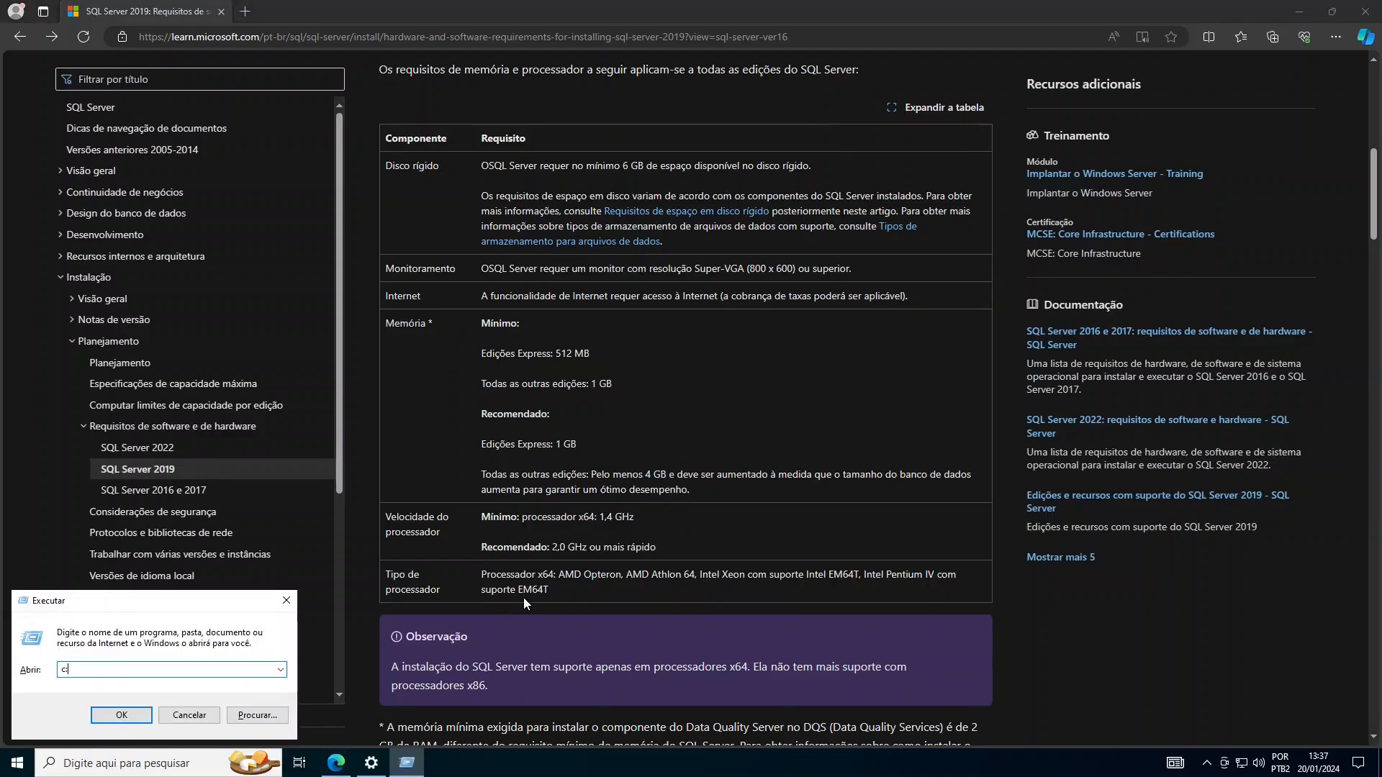
type(":\\")
key("Return")
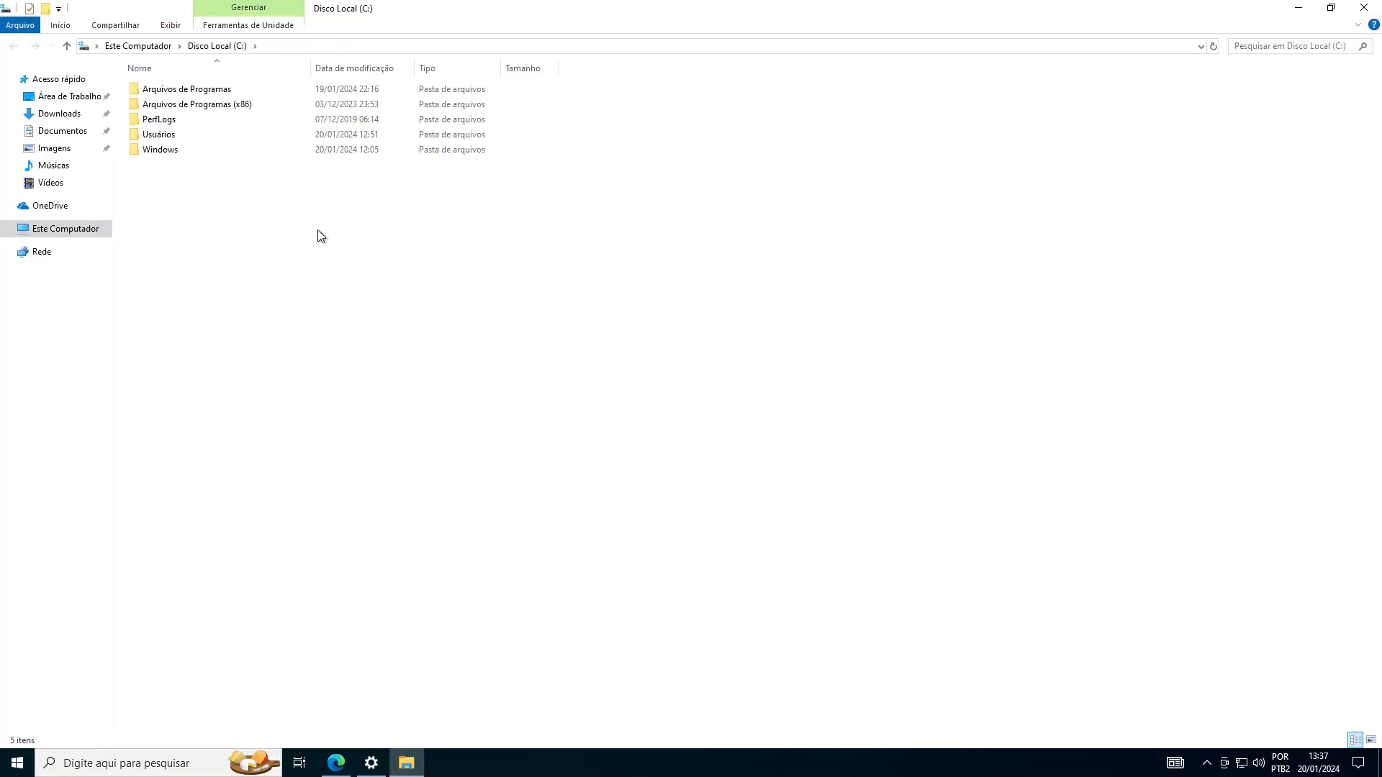
left_click(45, 231)
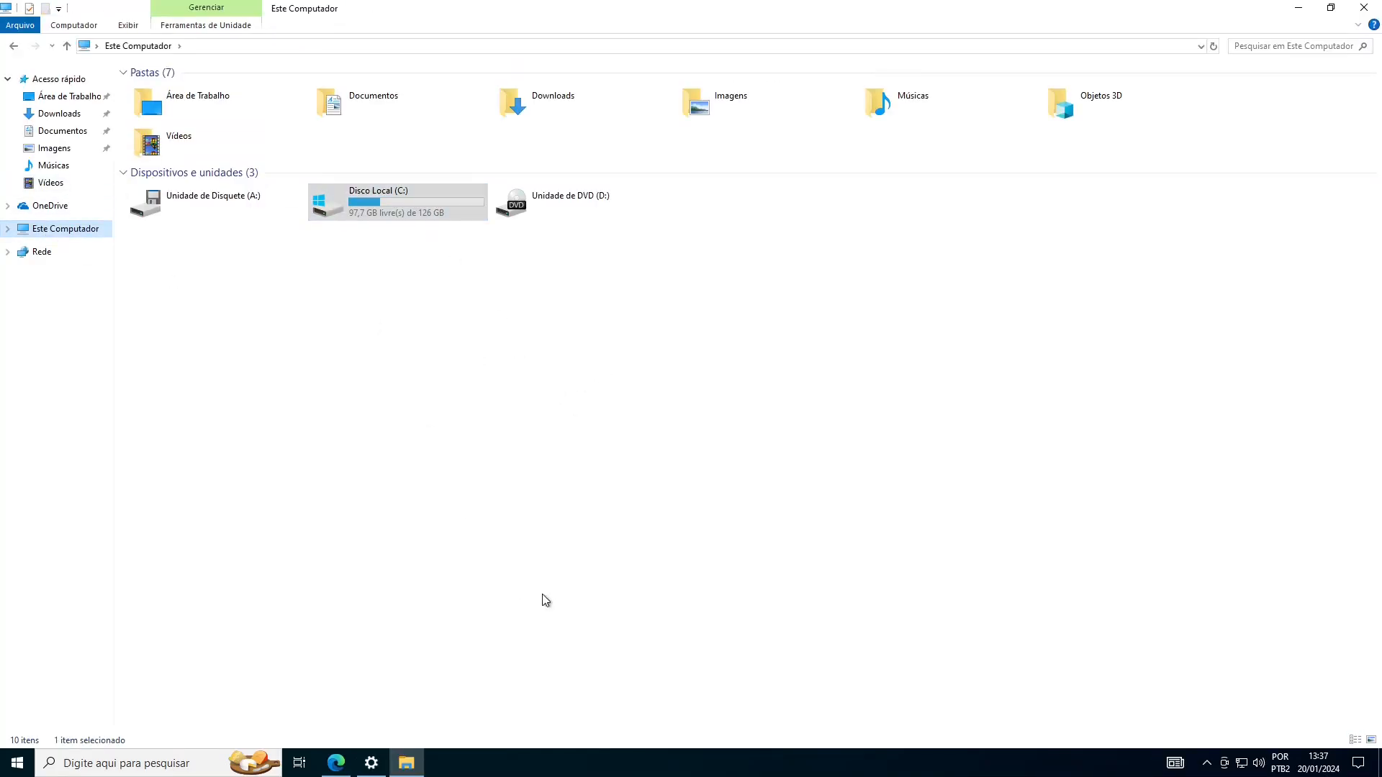
- Bring the requirements page back and highlight the disk, 800 x 600 monitor and Internet requirements
left_click(347, 773)
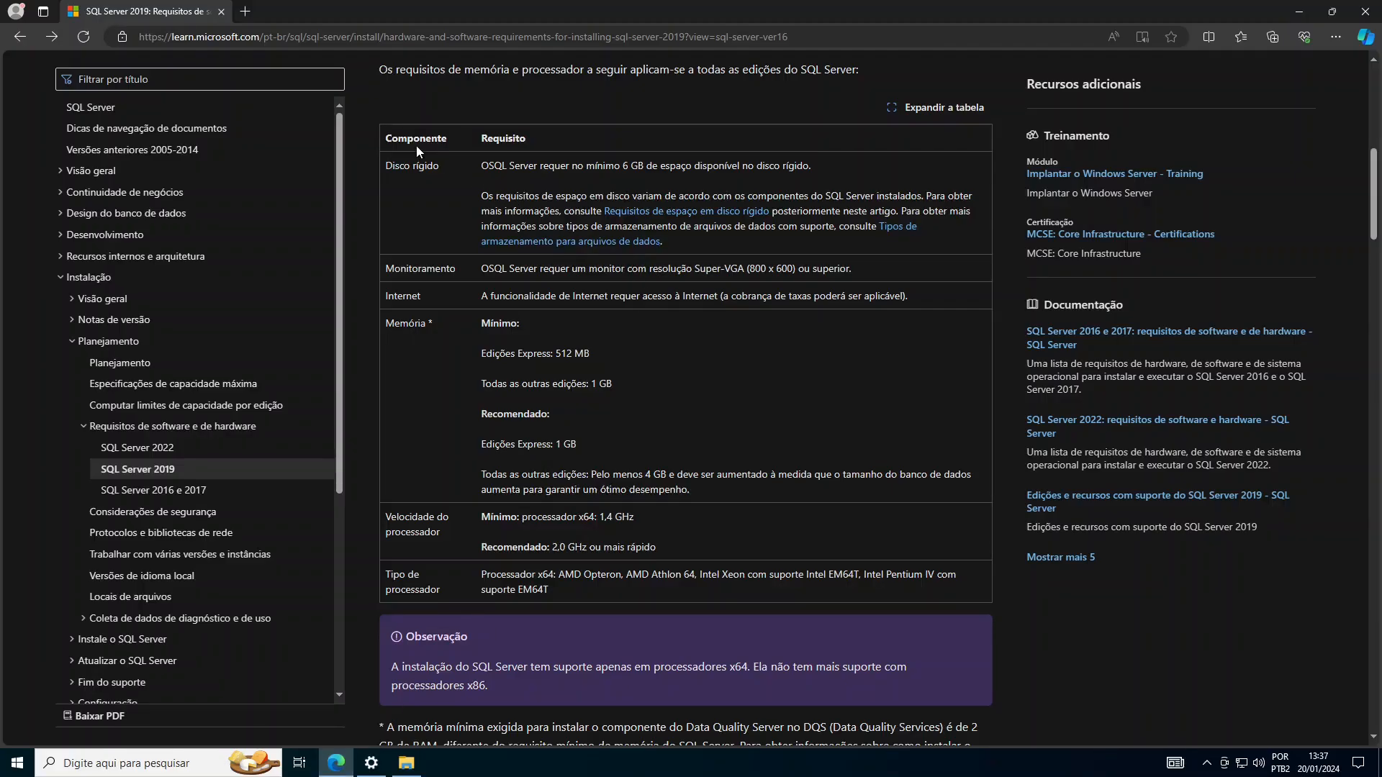
left_click_drag(387, 168, 444, 171)
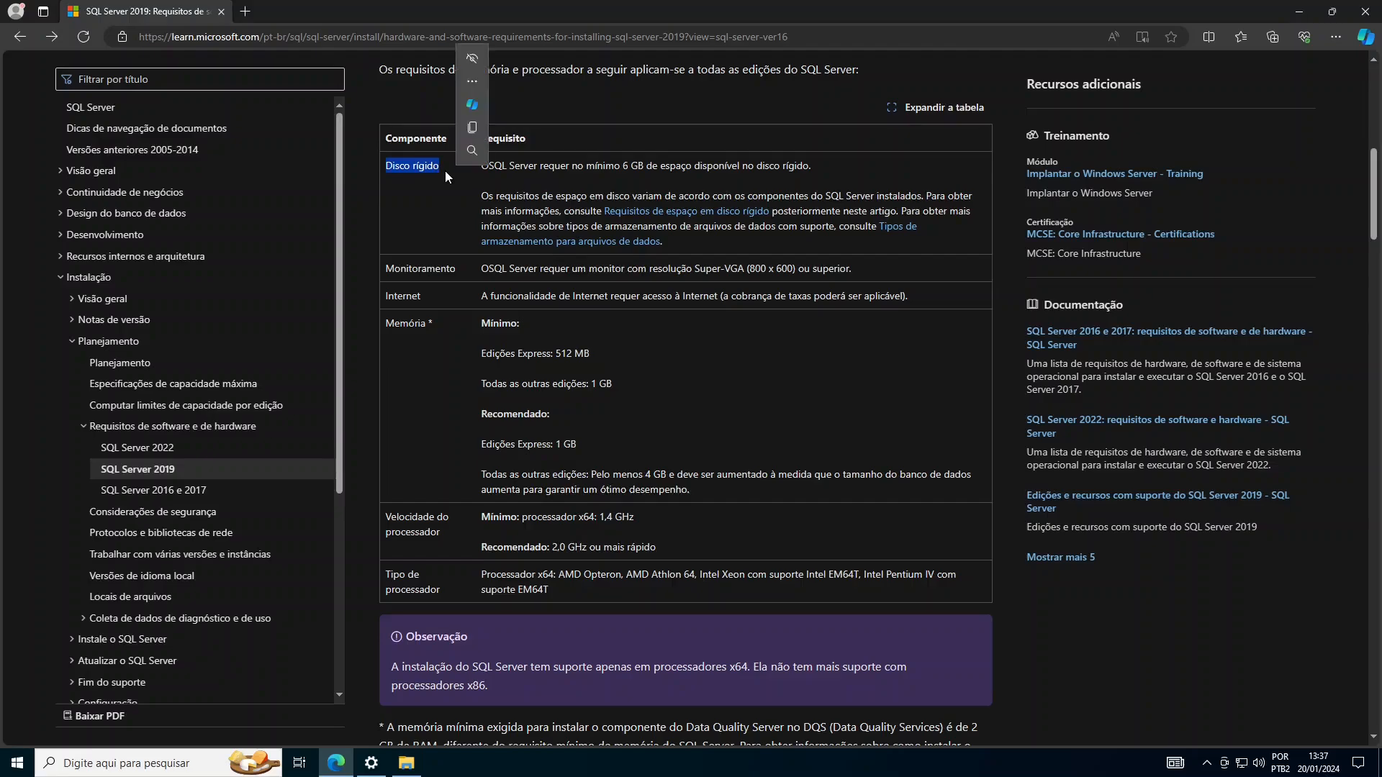
left_click(581, 328)
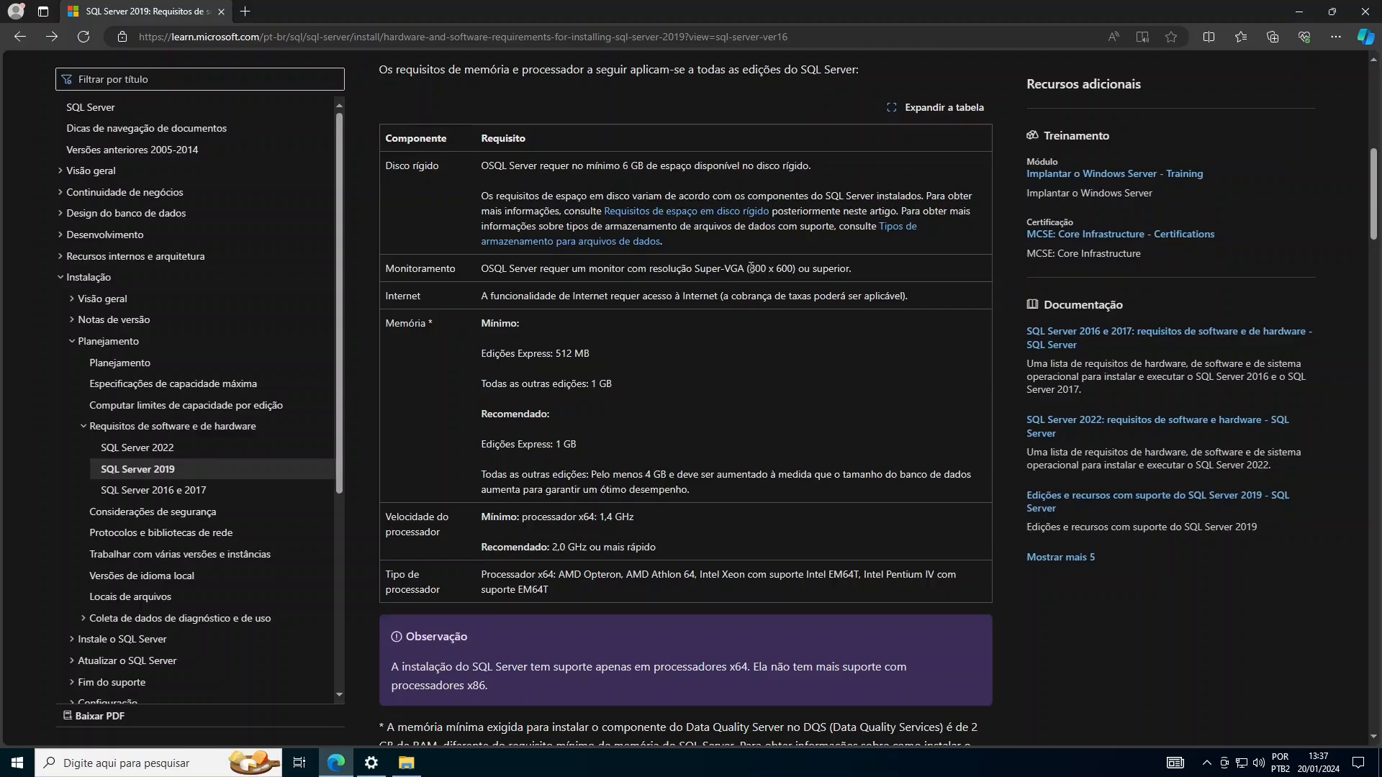
left_click_drag(750, 268, 796, 270)
left_click(635, 342)
left_click_drag(475, 292, 909, 296)
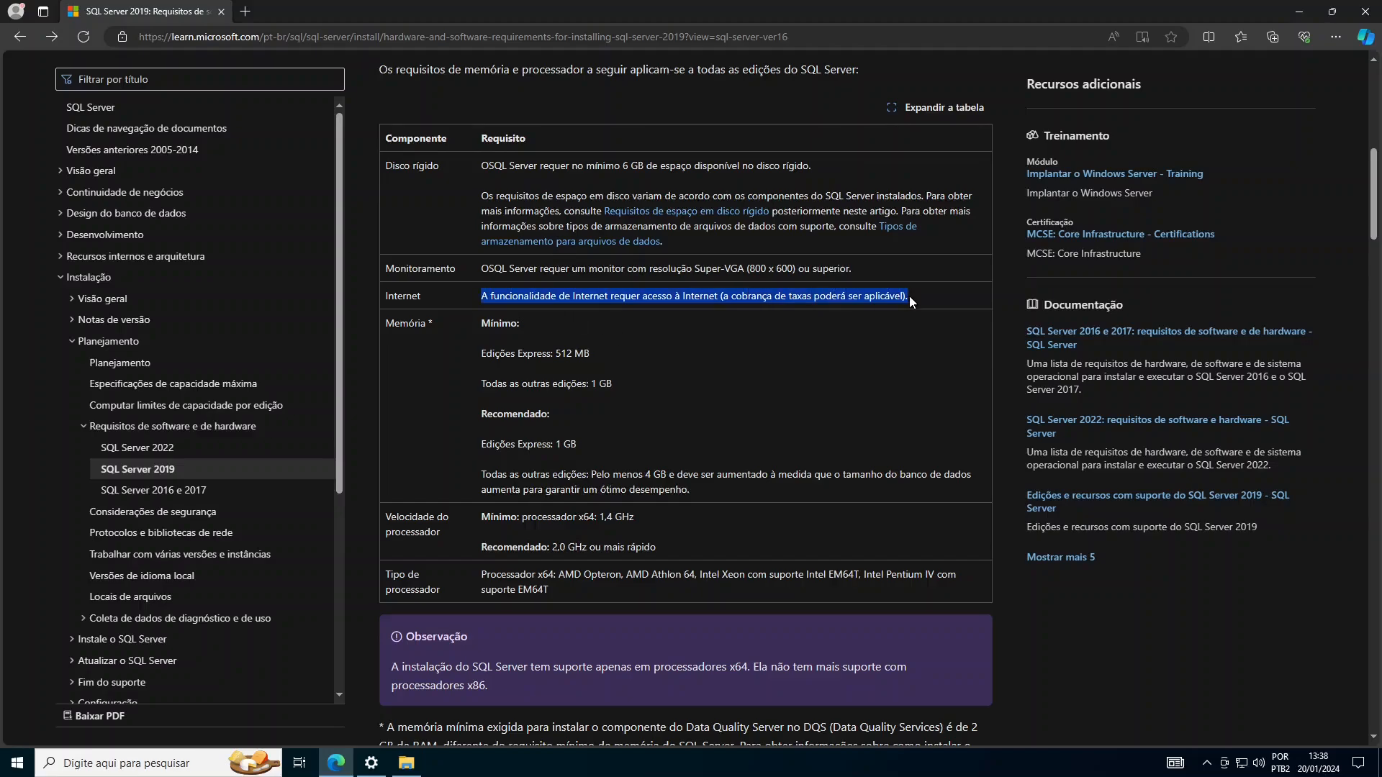
left_click(882, 325)
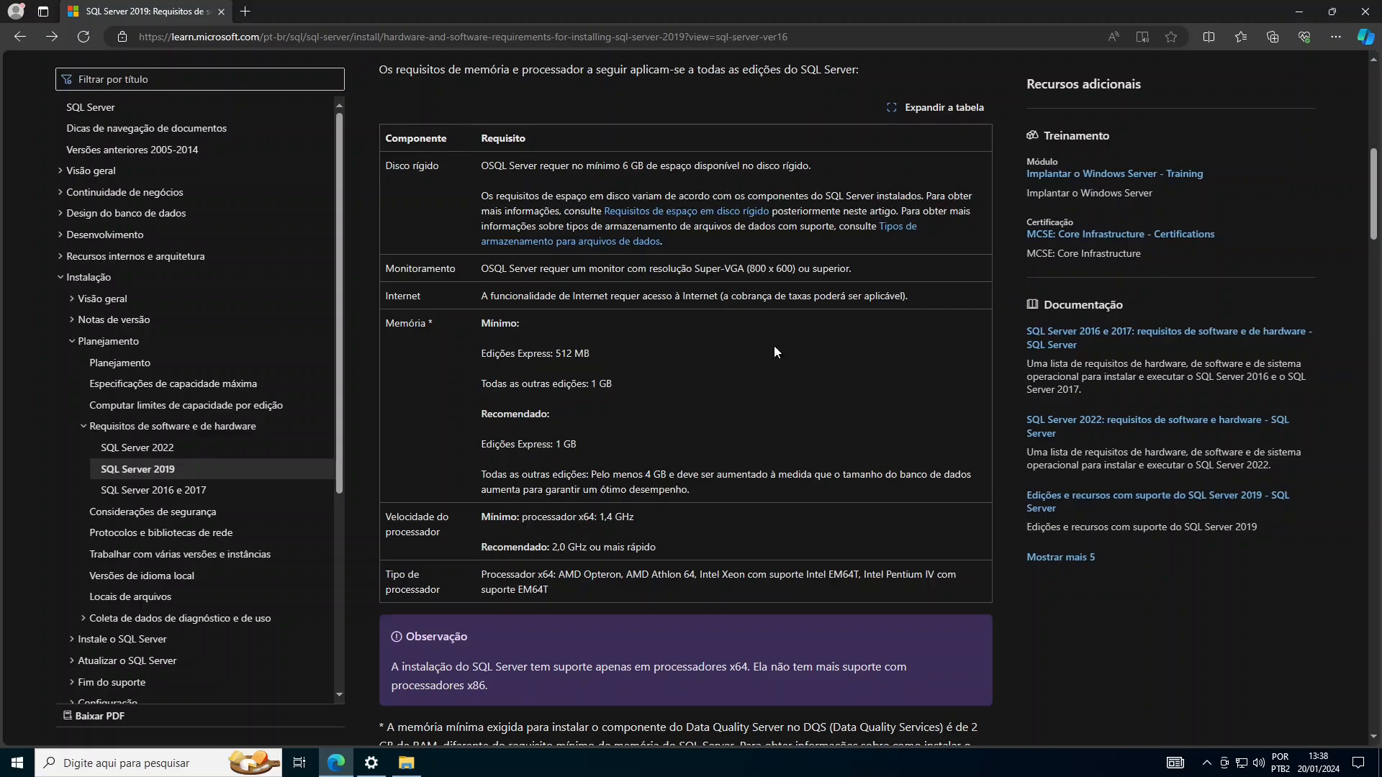
- Highlight the memory requirements: 512 MB Express minimum, 1 GB for other editions, 1 GB recommended
left_click_drag(385, 323, 426, 327)
left_click_drag(601, 364, 576, 363)
left_click(643, 396)
left_click_drag(620, 385, 589, 385)
left_click(493, 477)
left_click_drag(581, 446, 554, 446)
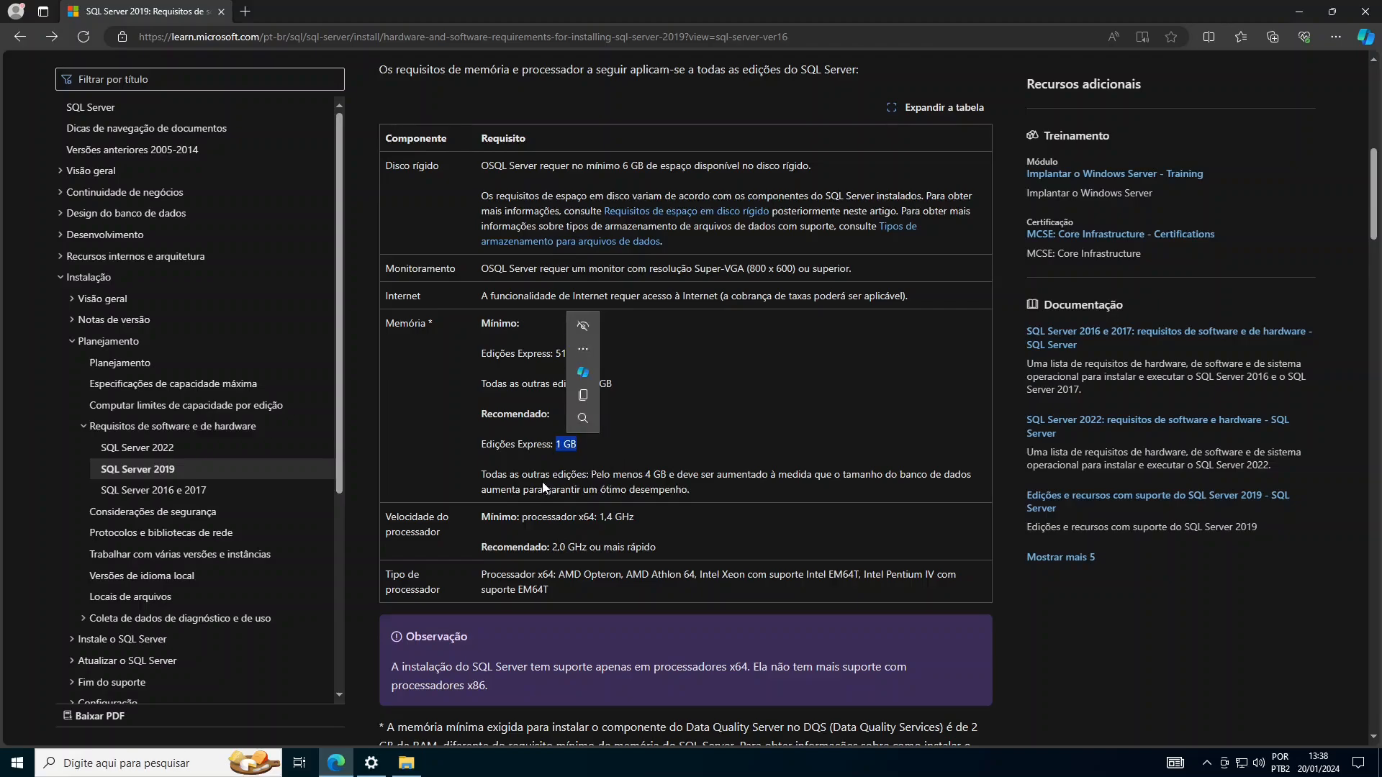
left_click(763, 484)
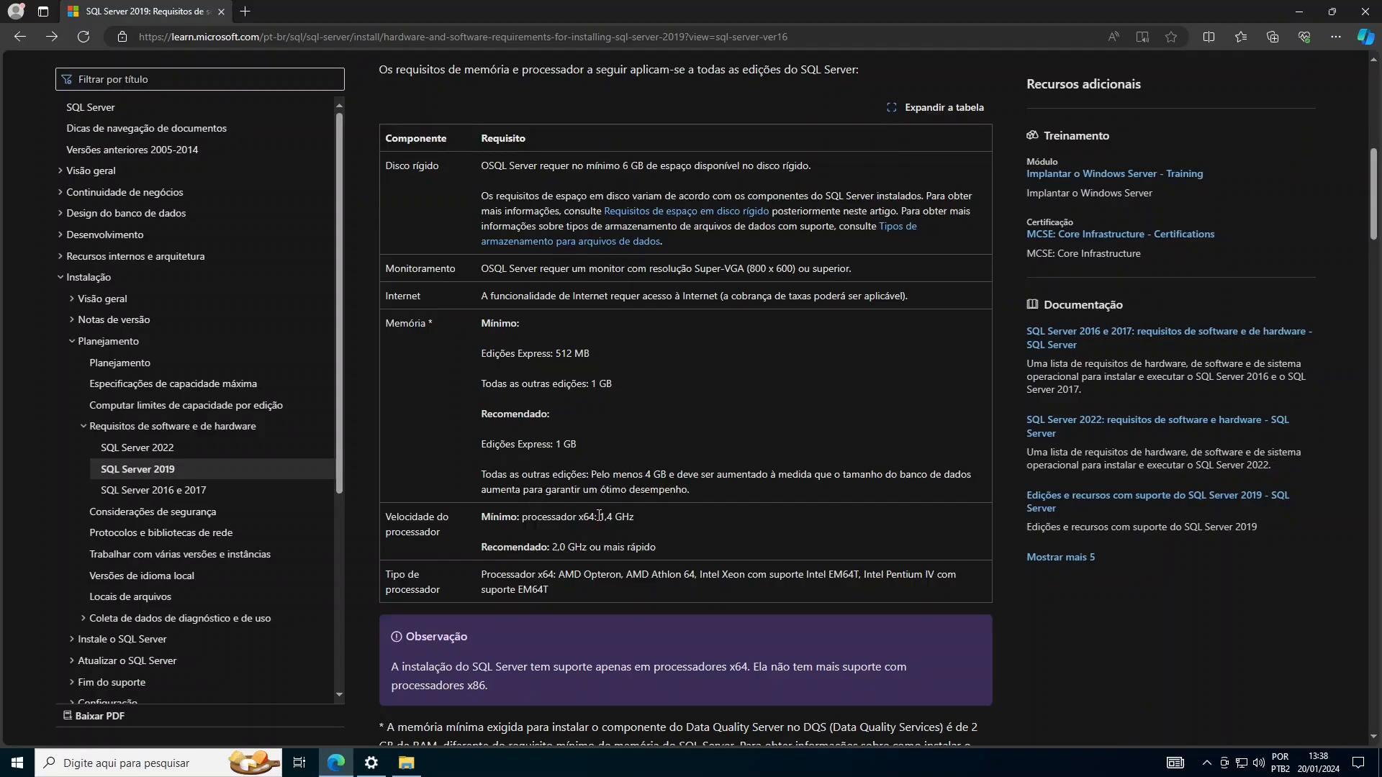
- Highlight the processor speeds: 1,4 GHz minimum and 2,0 GHz recommended
left_click_drag(635, 518, 600, 519)
left_click(609, 541)
left_click_drag(477, 546, 667, 546)
left_click(735, 535)
mouse_move(380, 770)
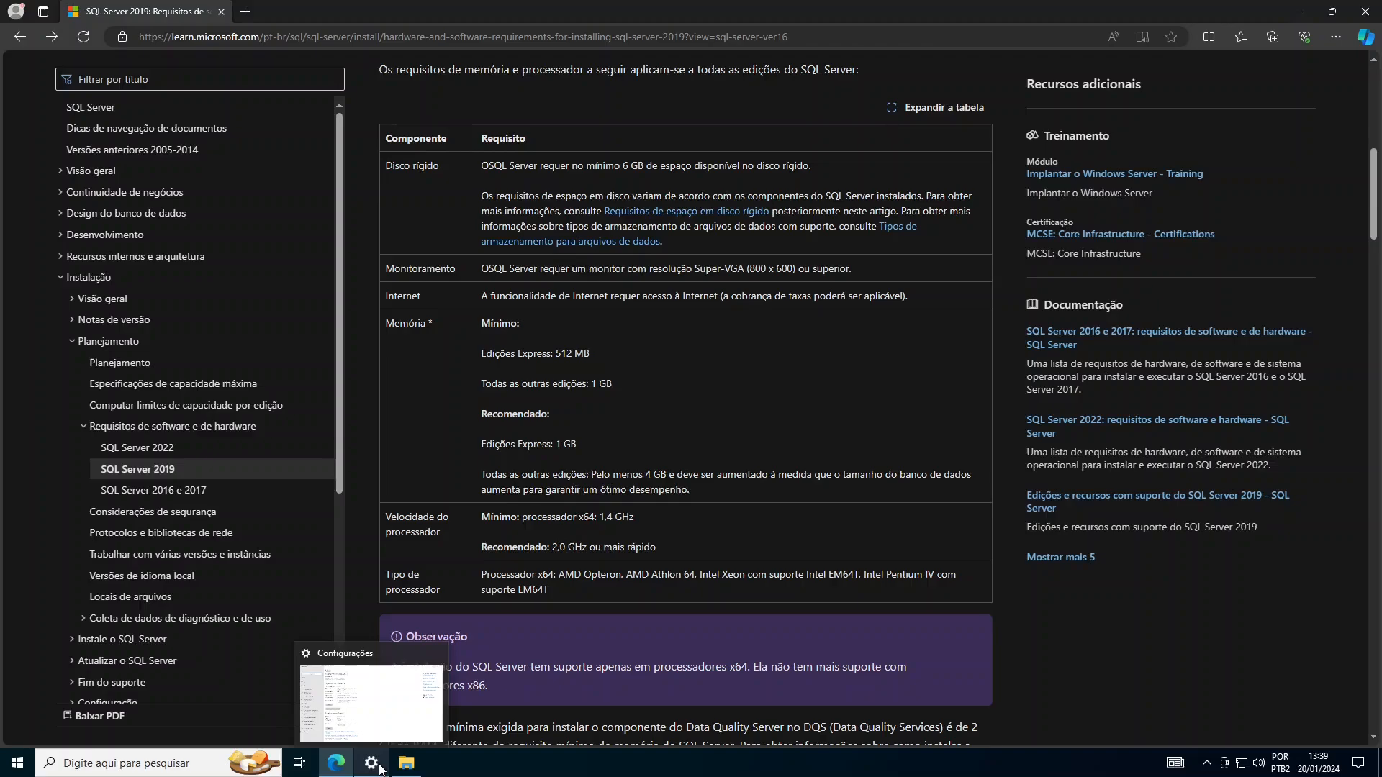
left_click(381, 768)
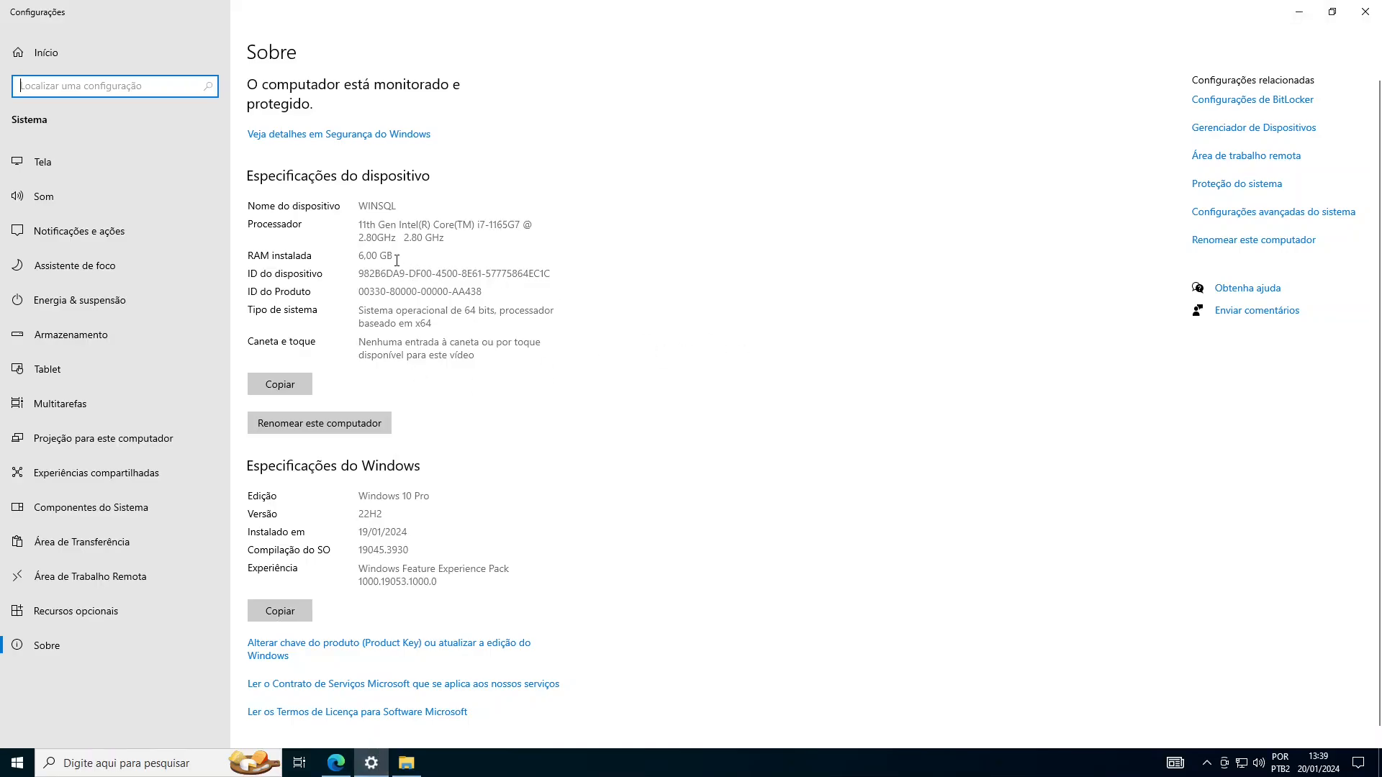
left_click_drag(397, 261, 358, 261)
left_click(764, 315)
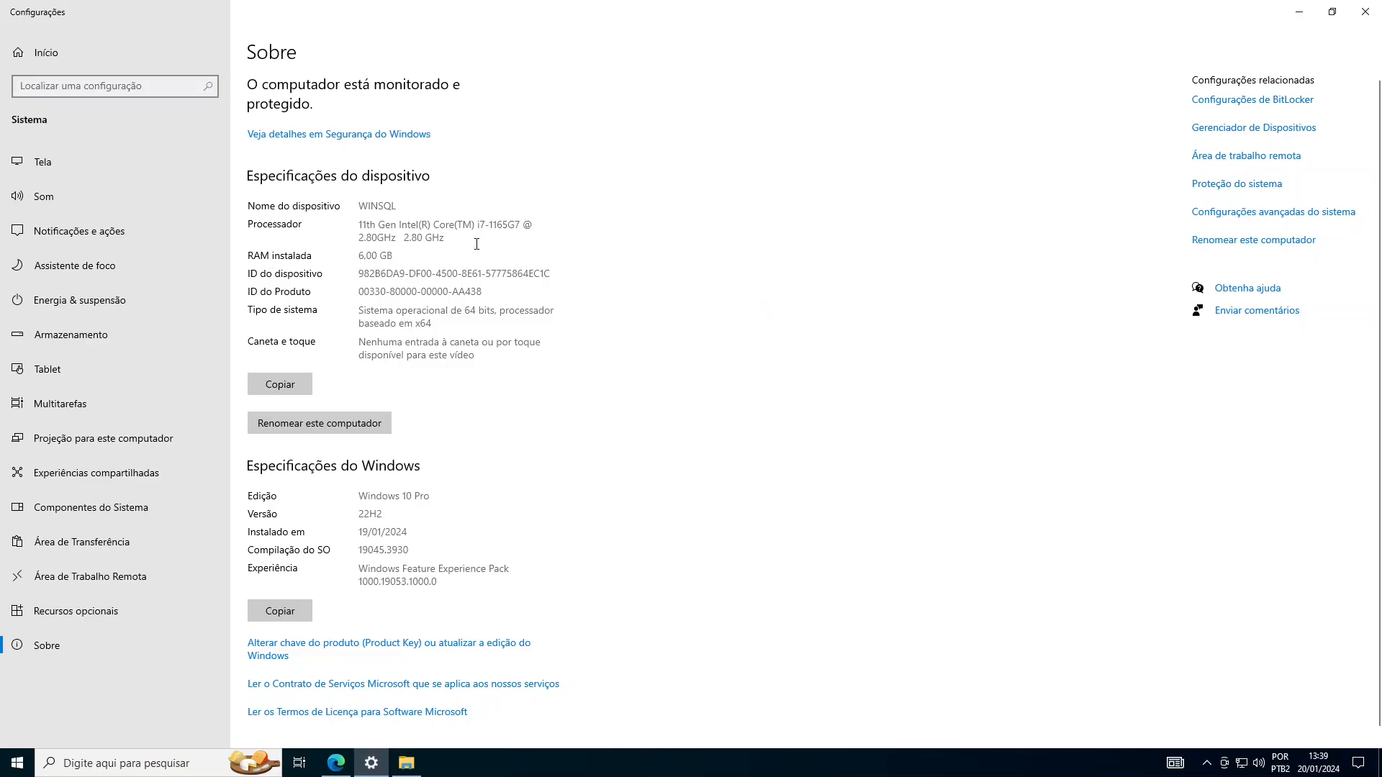
left_click_drag(449, 239, 359, 223)
left_click(493, 244)
left_click(336, 763)
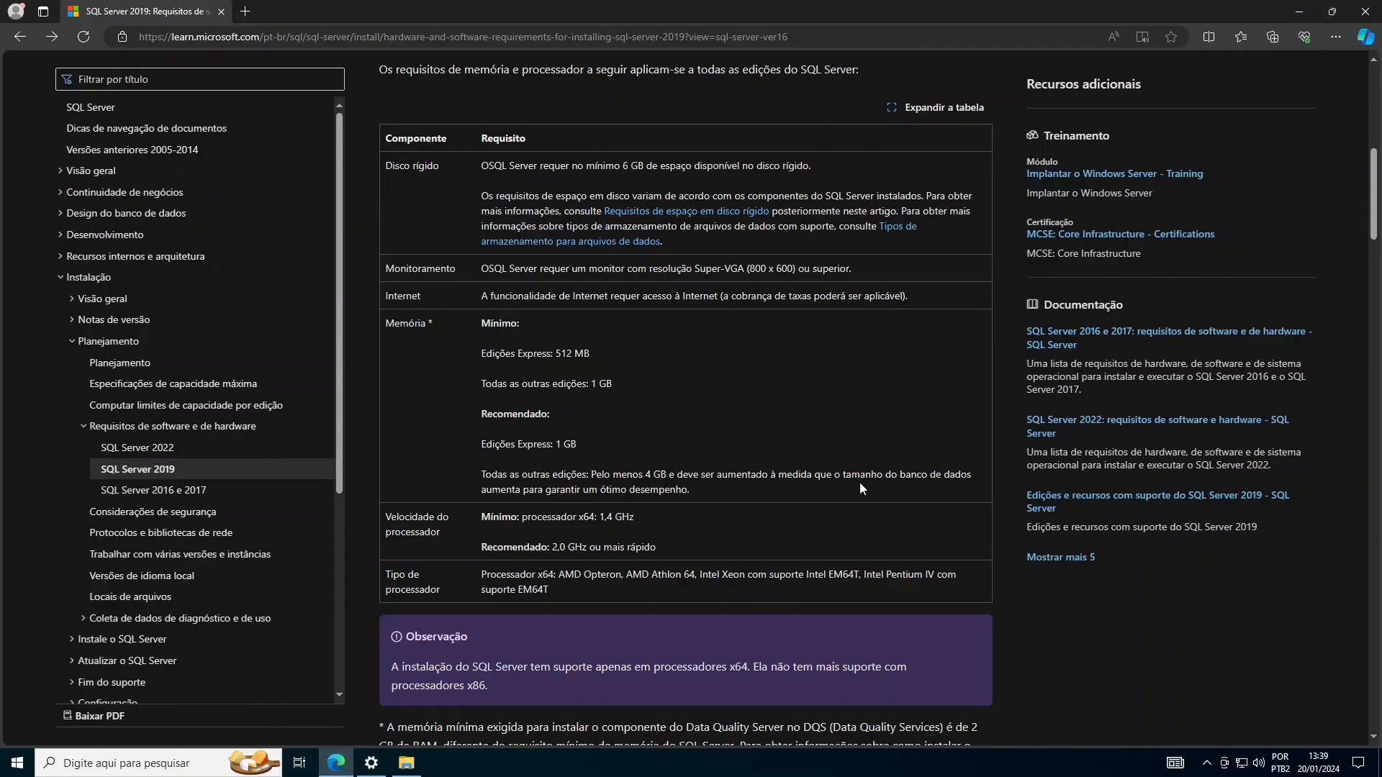
- Scroll to the software requirements and highlight Windows 10 TH1 1507 as the minimum OS
scroll(859, 482, "up", 1)
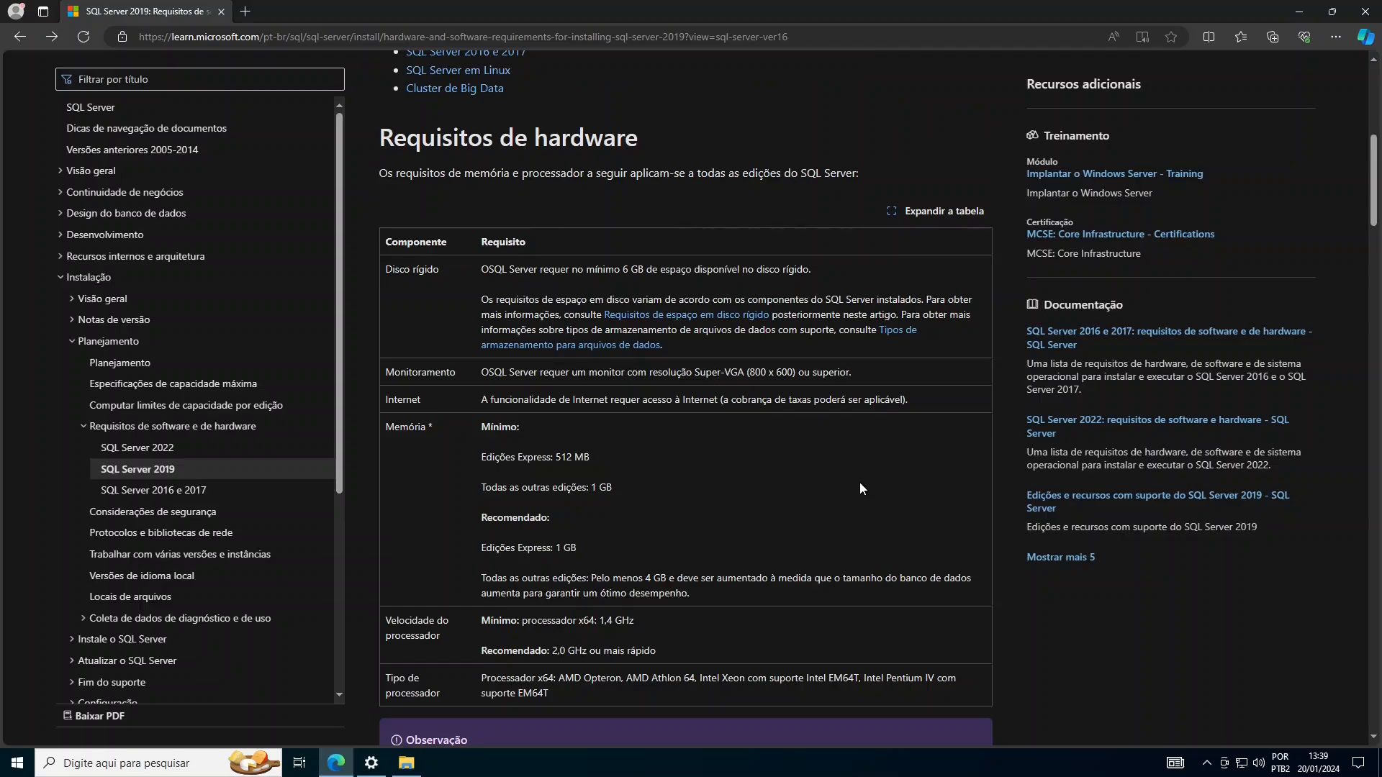
scroll(859, 482, "down", 6)
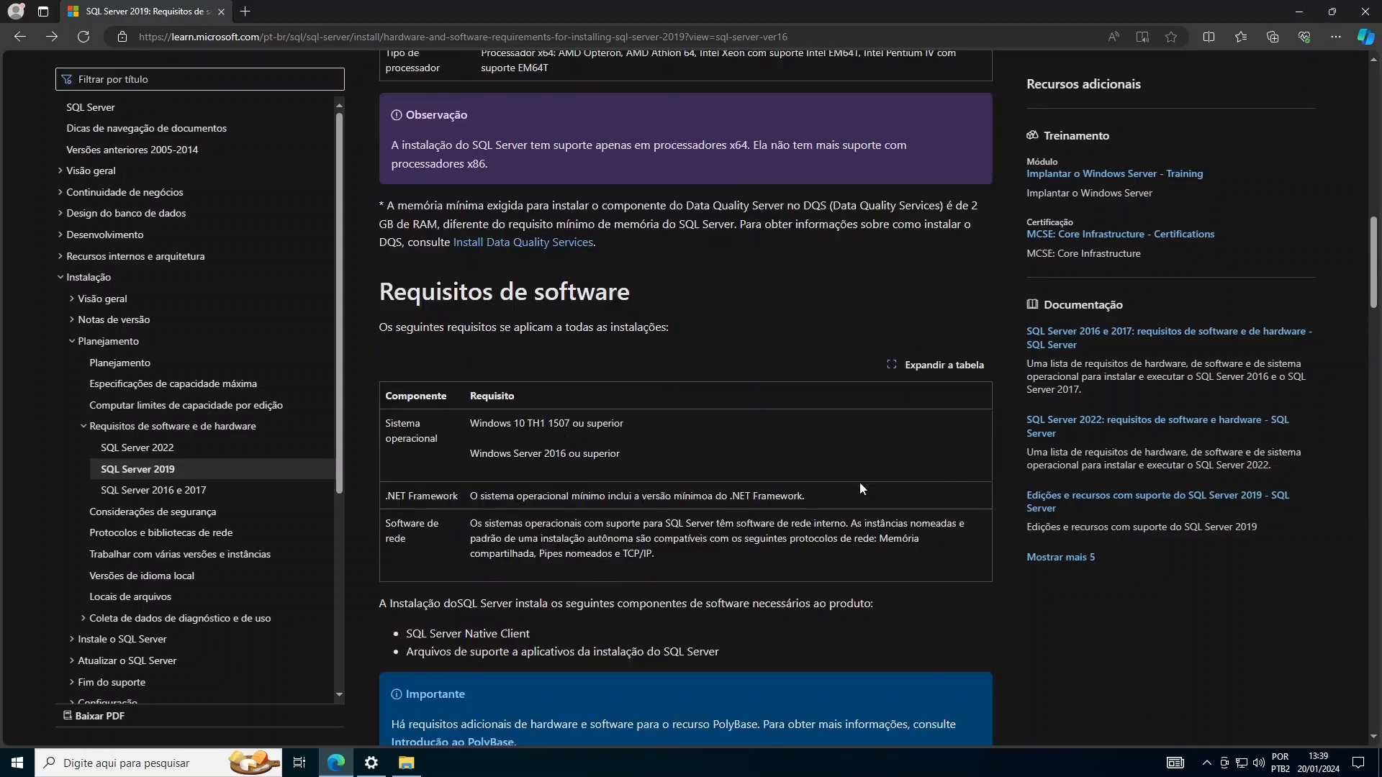
scroll(859, 489, "down", 1)
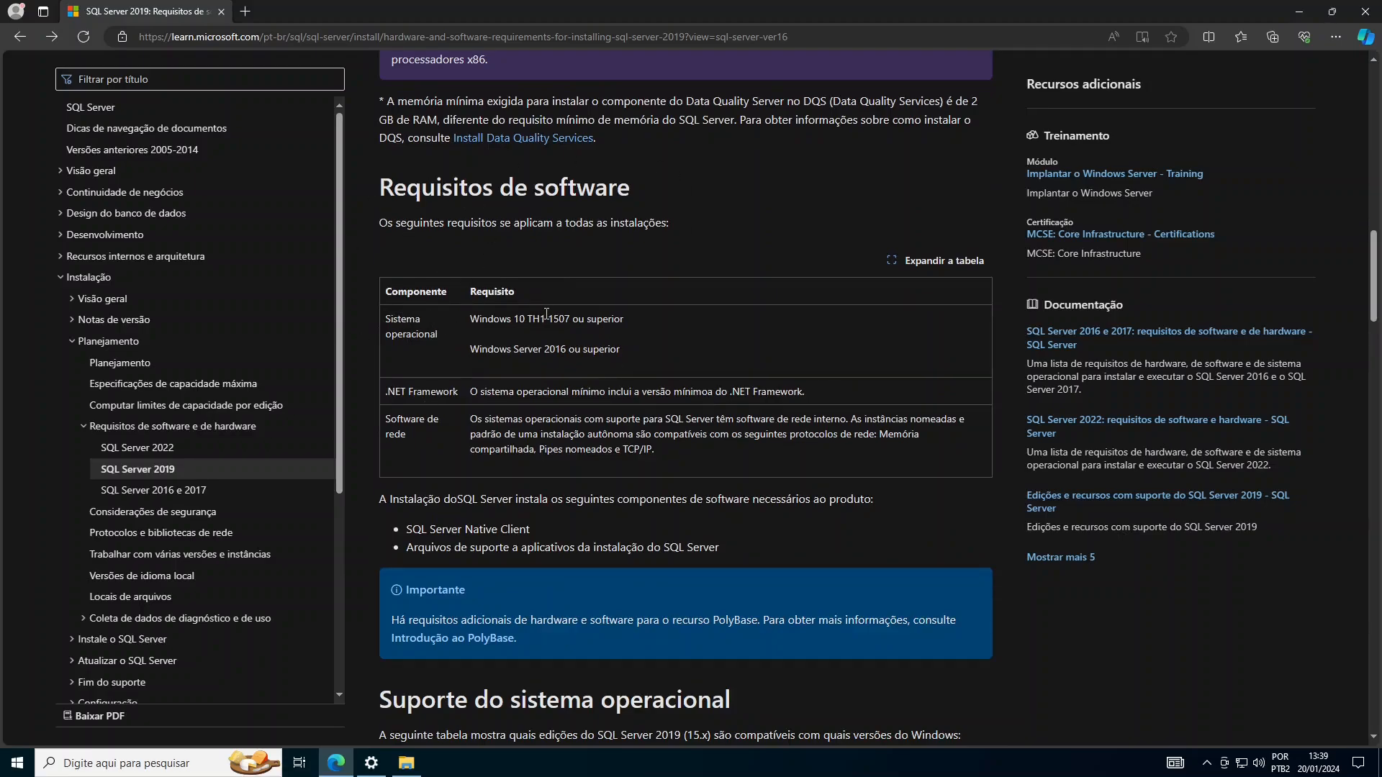
left_click_drag(625, 322, 469, 322)
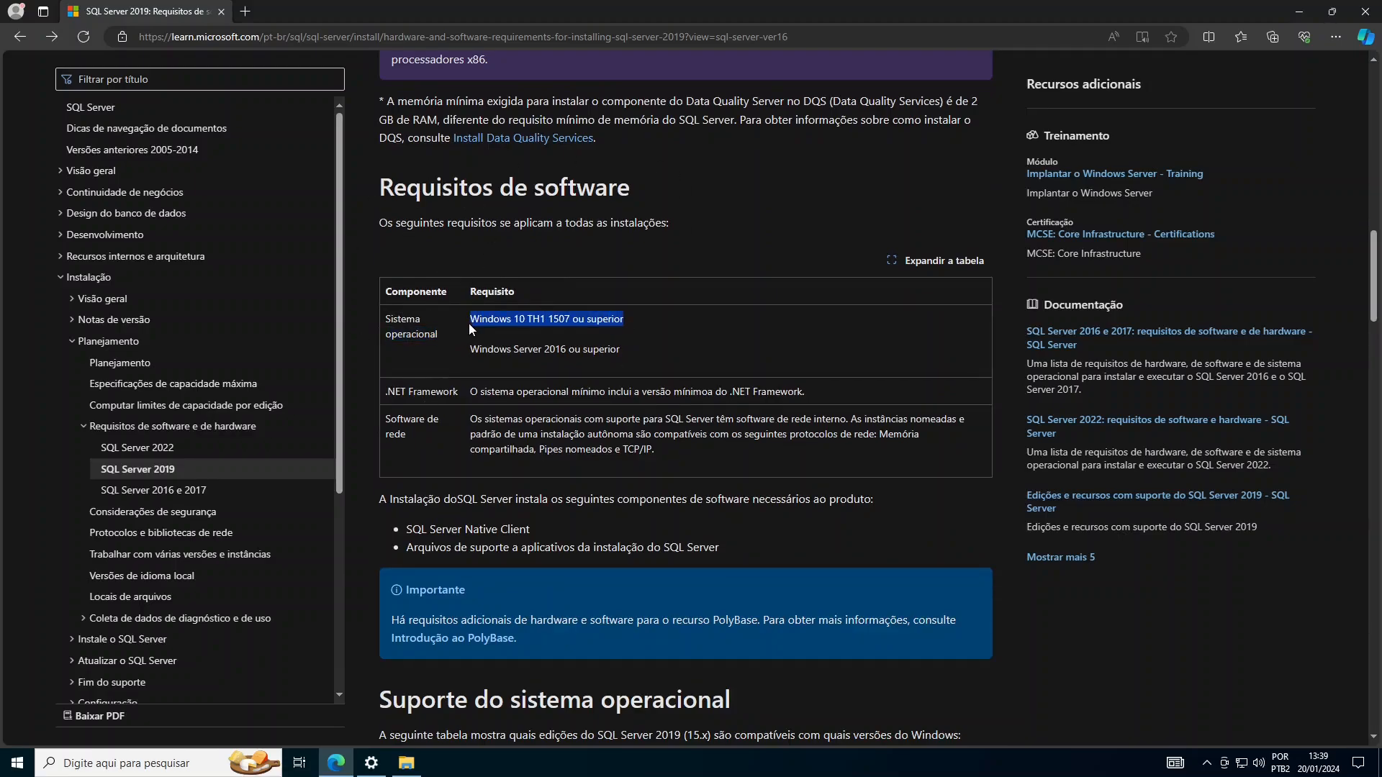
left_click(537, 326)
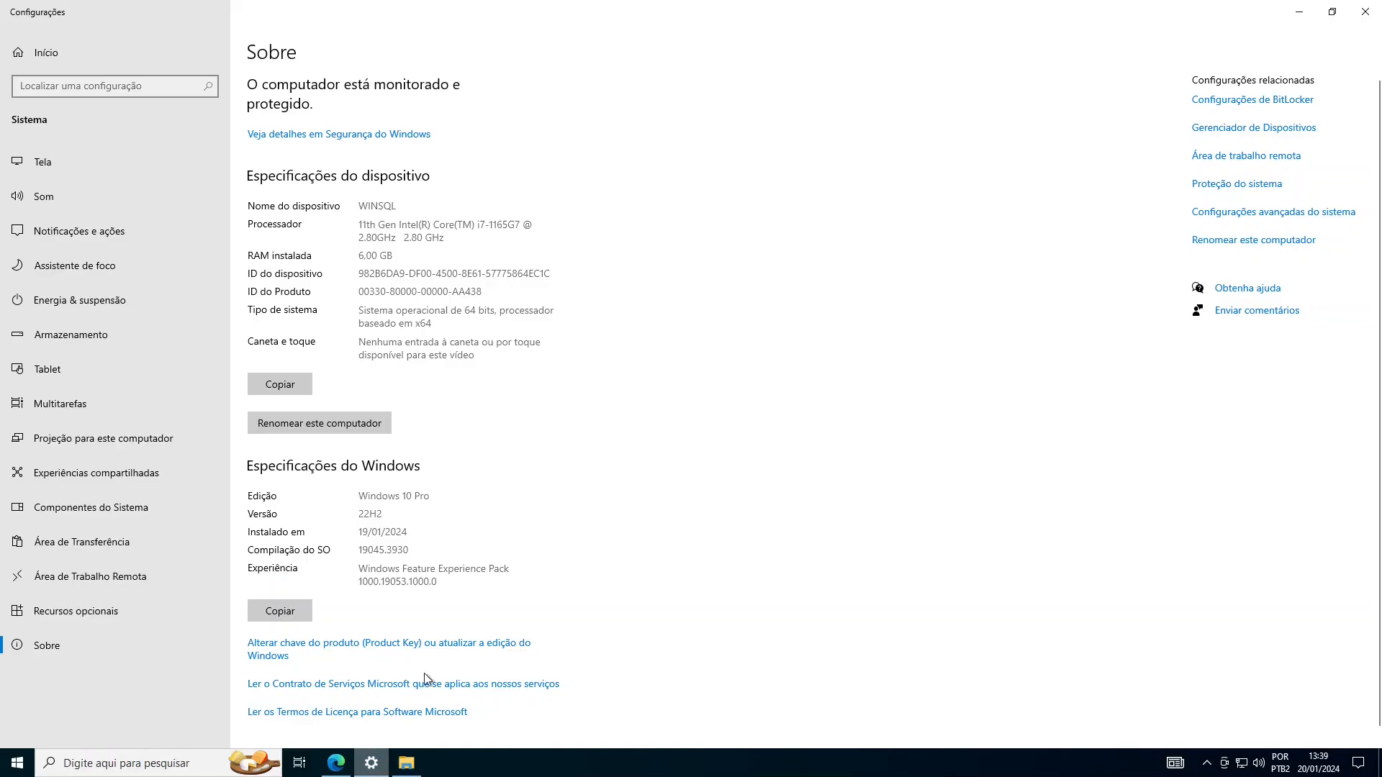
left_click(371, 763)
left_click_drag(382, 516, 357, 515)
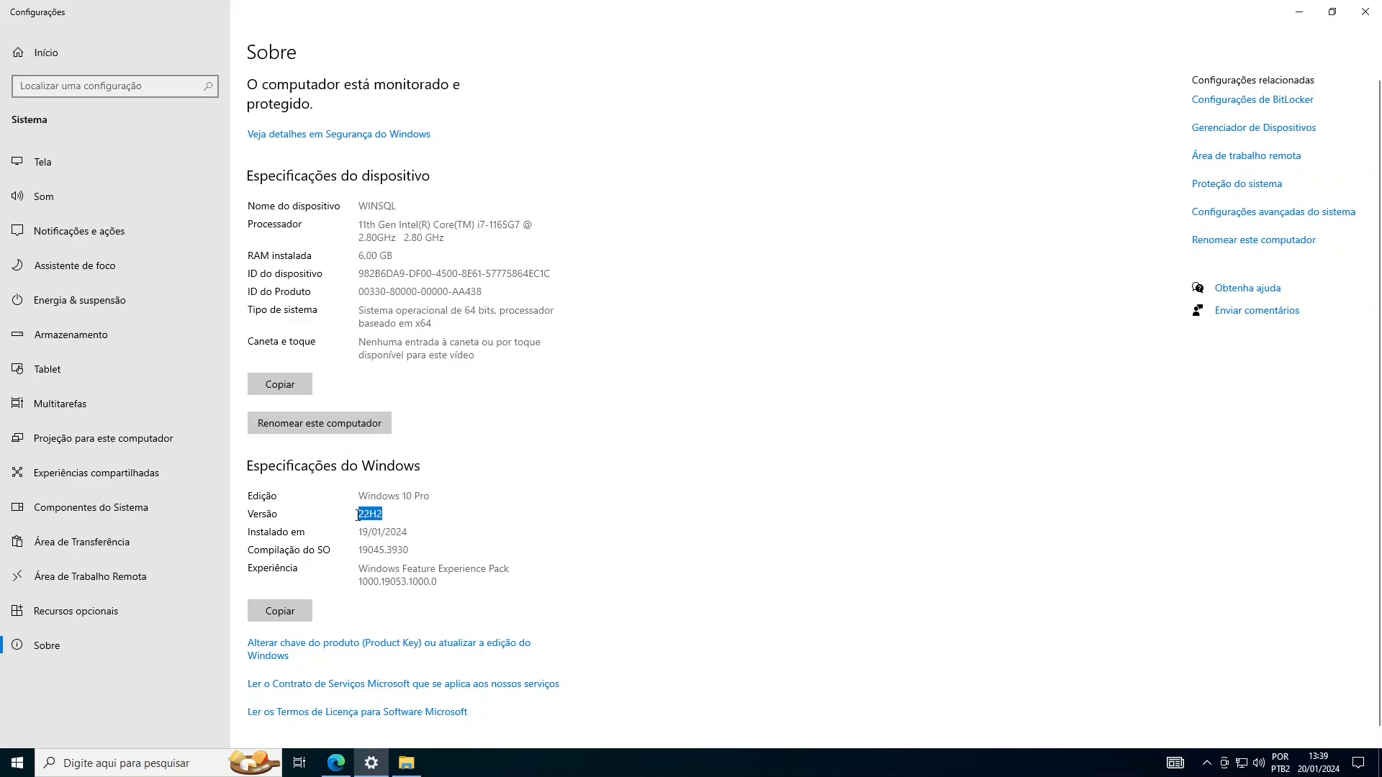
left_click(336, 763)
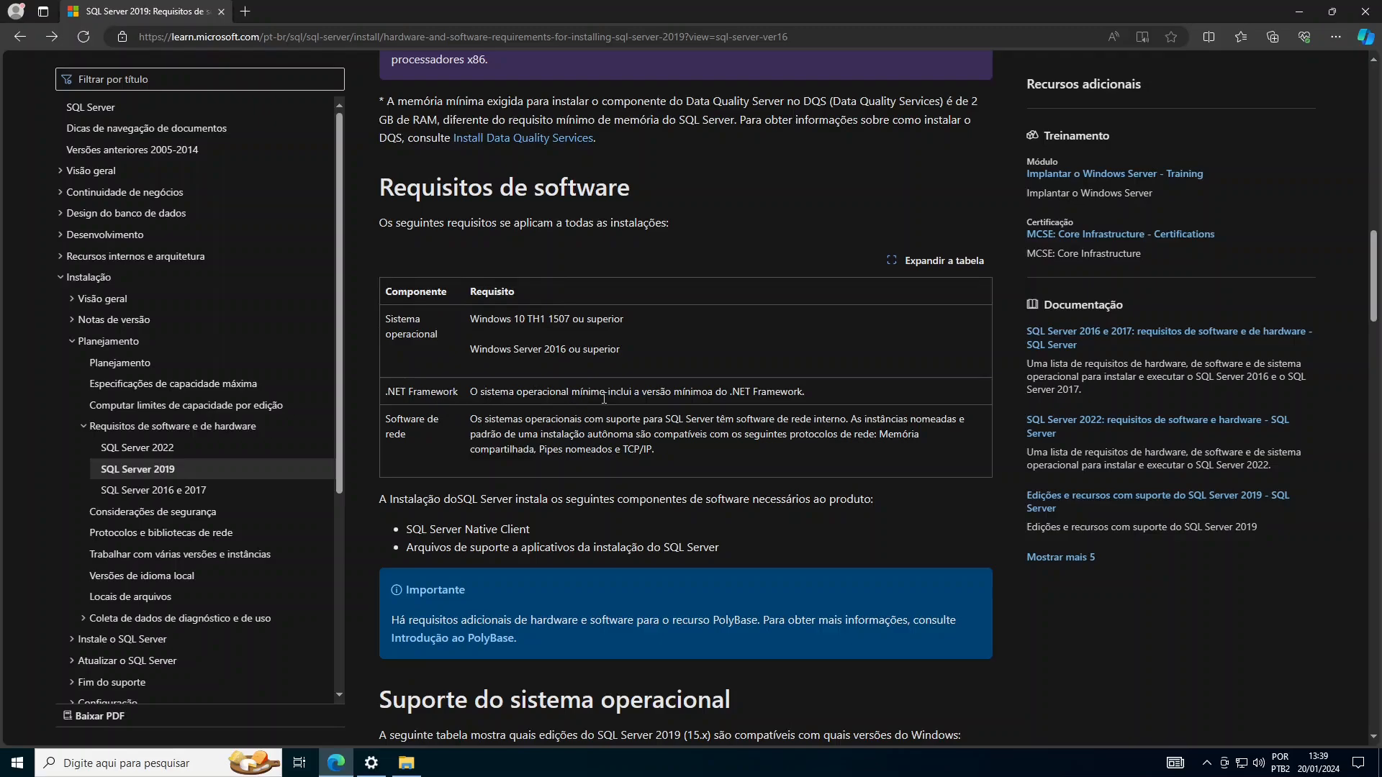
- Highlight the .NET Framework requirement and the supported network protocols text
left_click_drag(829, 392, 469, 393)
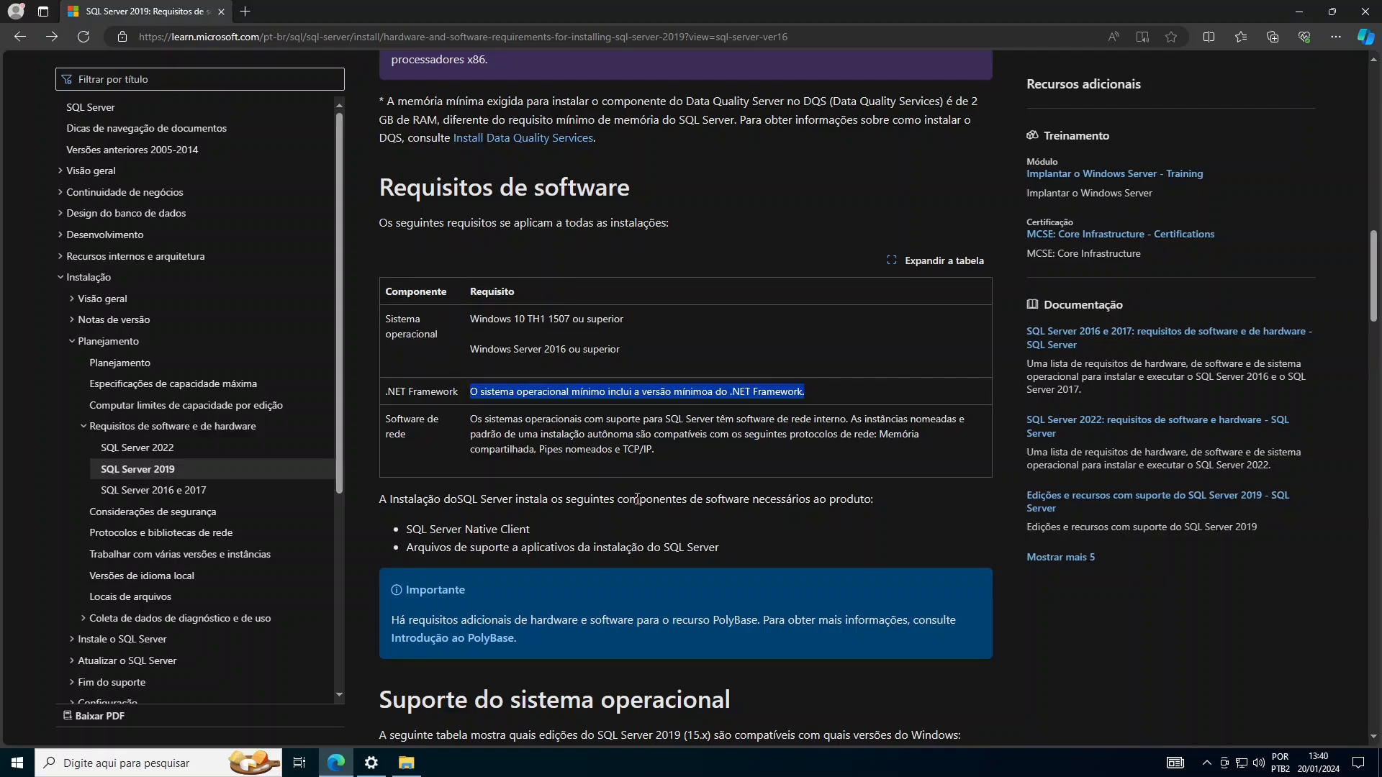
left_click(880, 434)
left_click_drag(879, 434, 657, 455)
- Scroll to the edition support table and highlight Desenvolvedor support for Windows 10 Professional
scroll(822, 472, "down", 3)
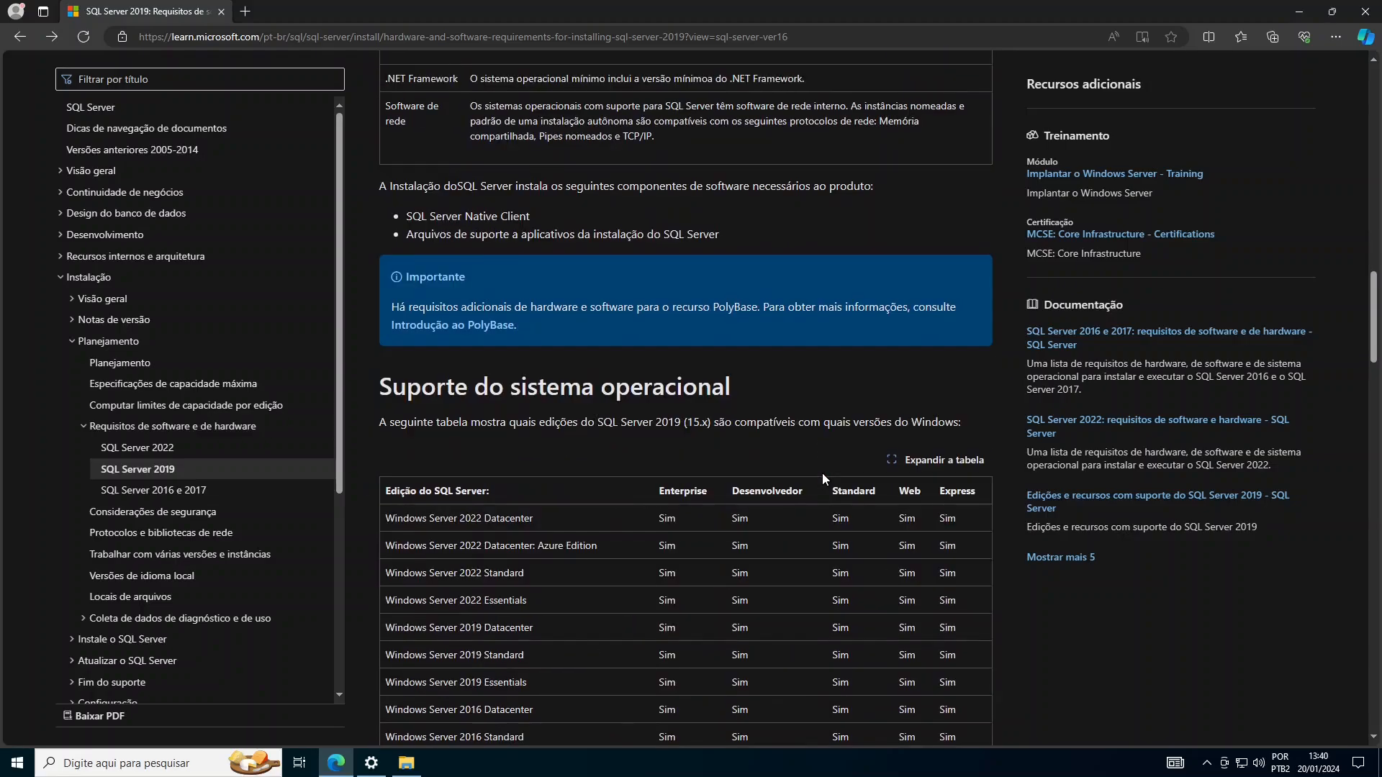
scroll(818, 450, "down", 4)
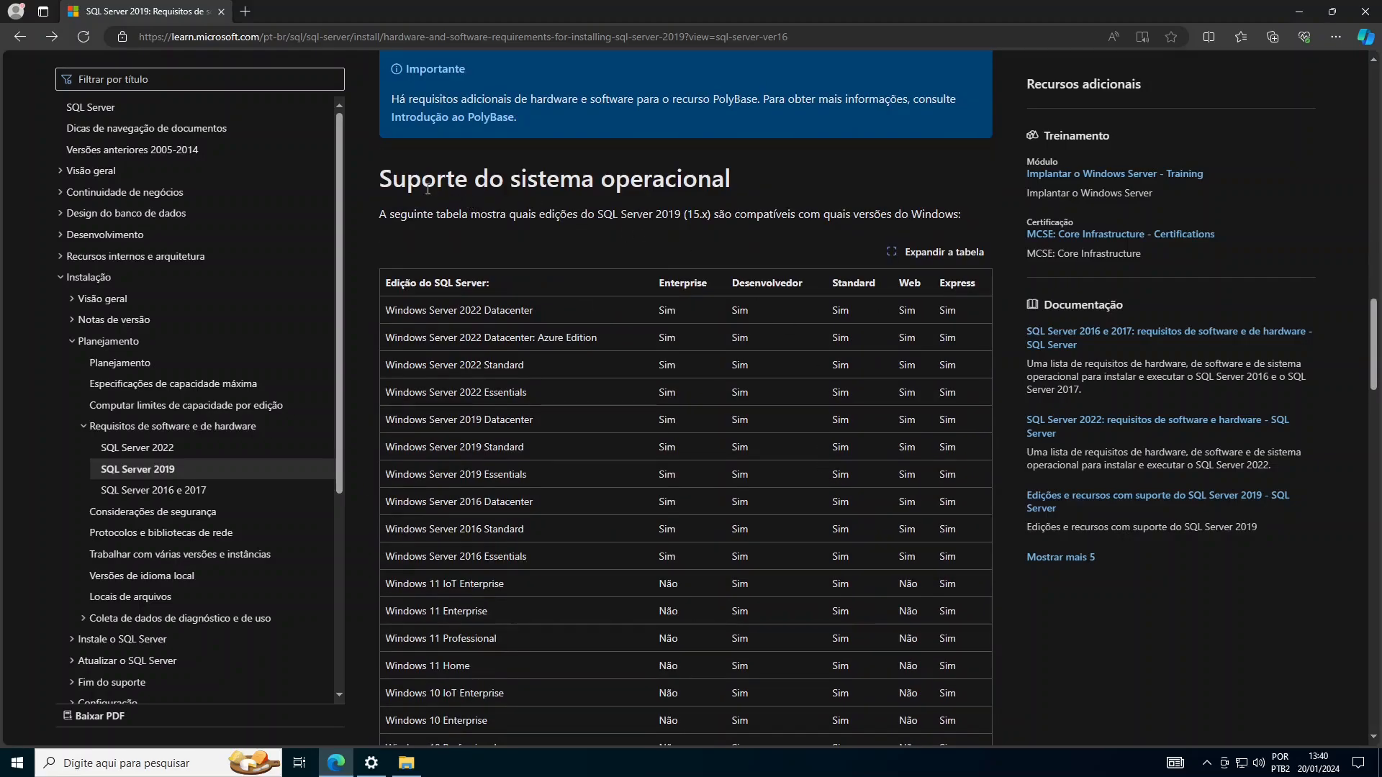
scroll(633, 290, "down", 3)
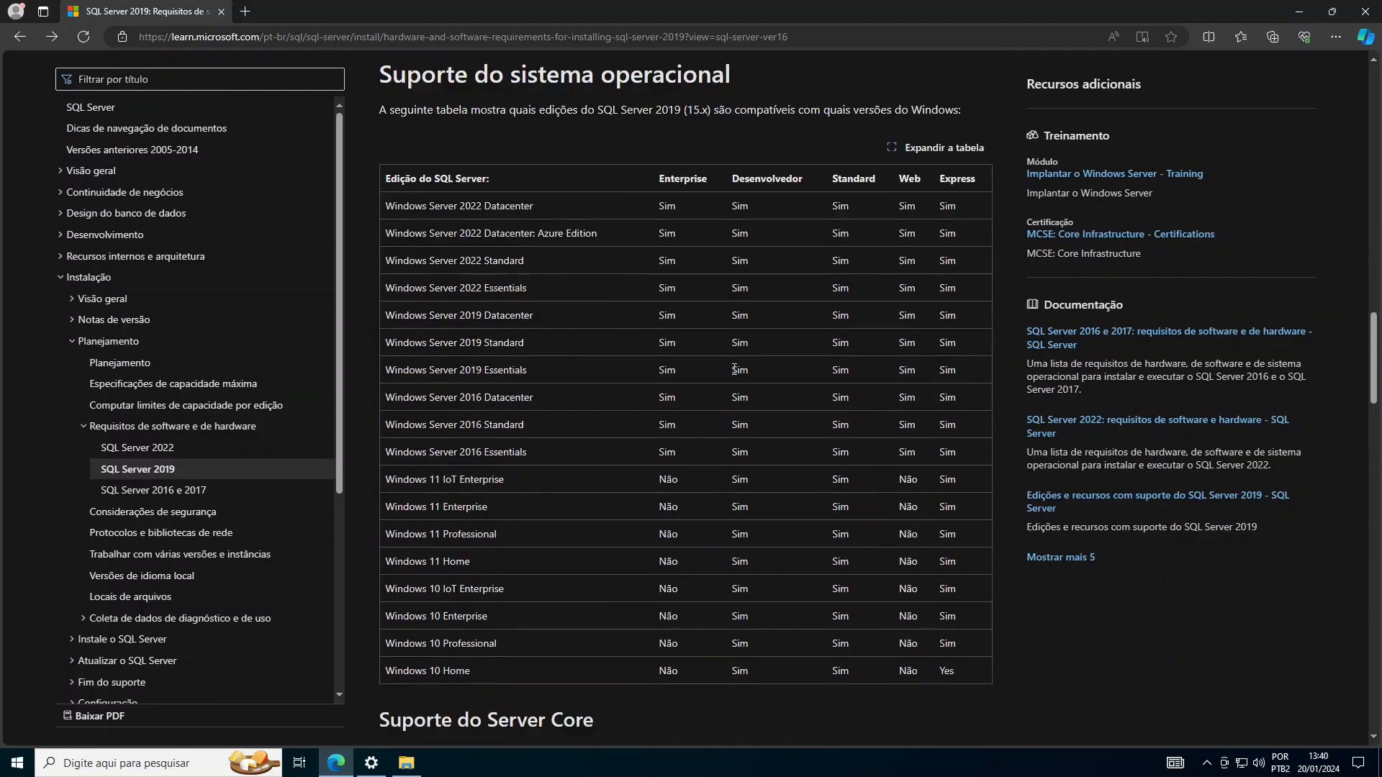
scroll(734, 370, "up", 1)
double_click(748, 185)
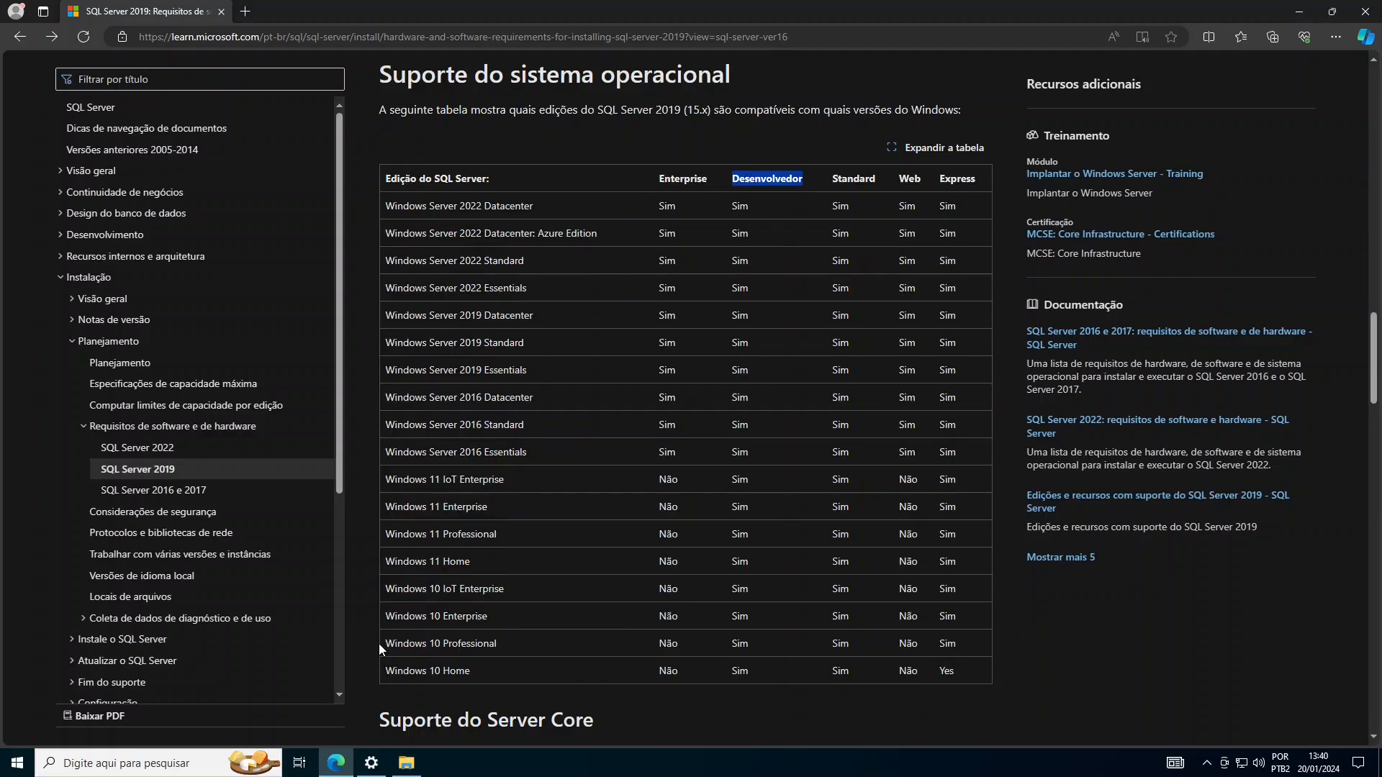
left_click(762, 651)
double_click(743, 645)
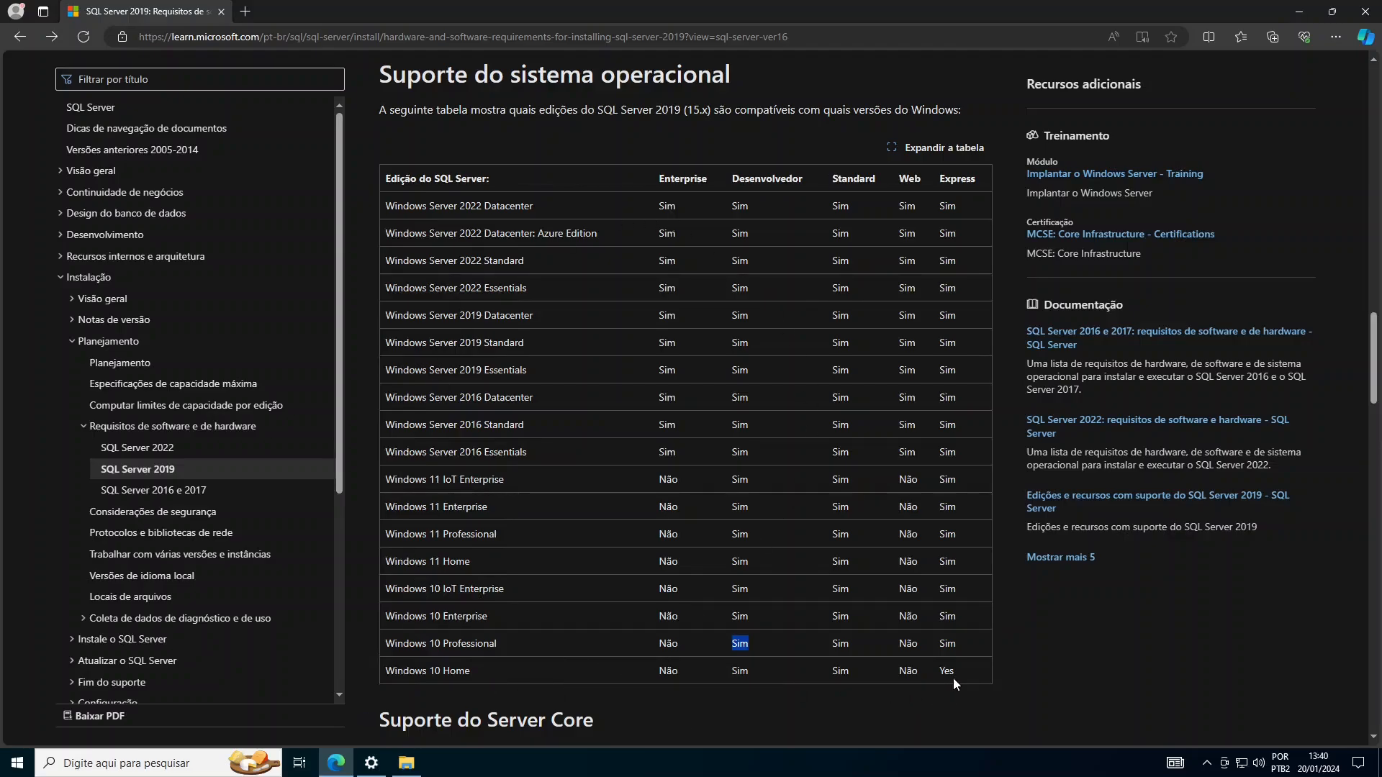
- Scroll to the disk space table listing 8,030 MB for all features, then close the browser
scroll(932, 575, "down", 5)
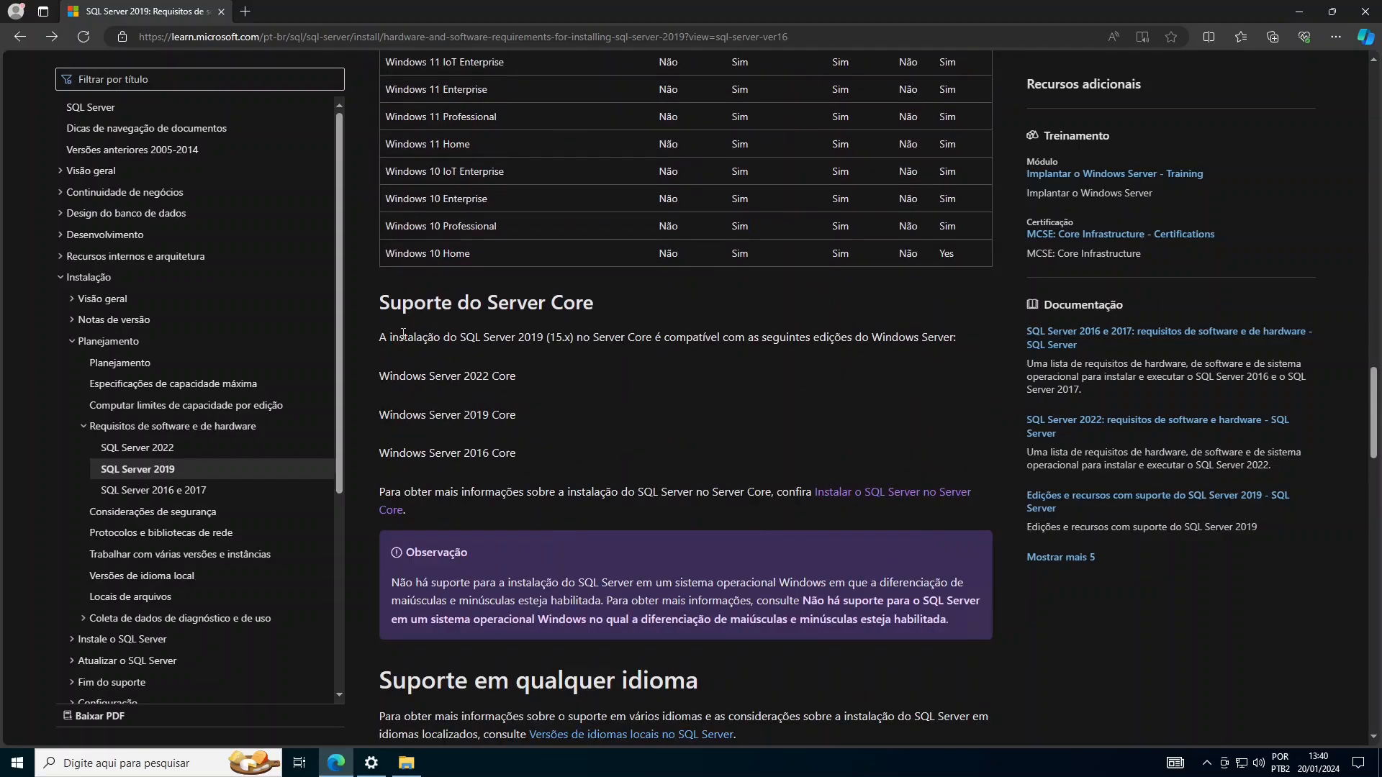
scroll(749, 475, "down", 4)
scroll(781, 459, "down", 3)
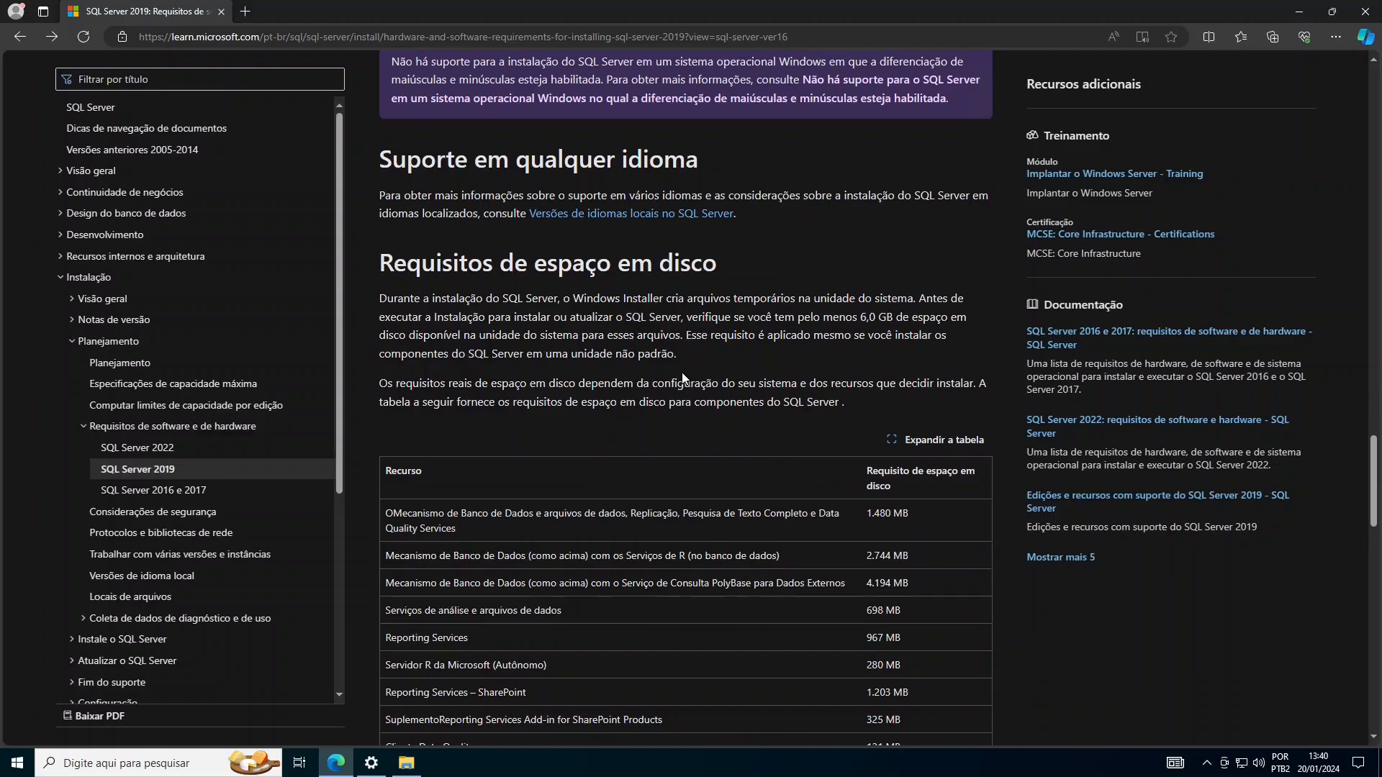
scroll(679, 374, "down", 4)
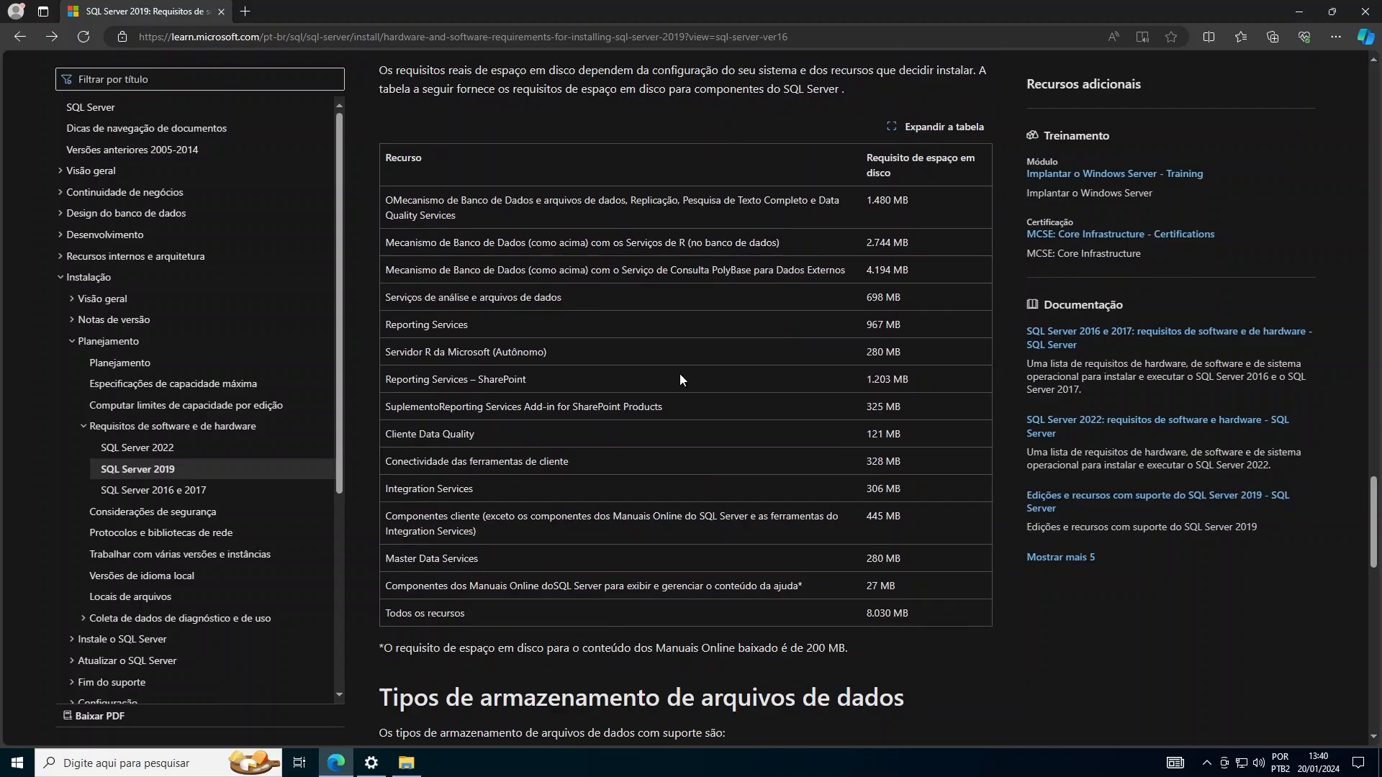
left_click(1356, 14)
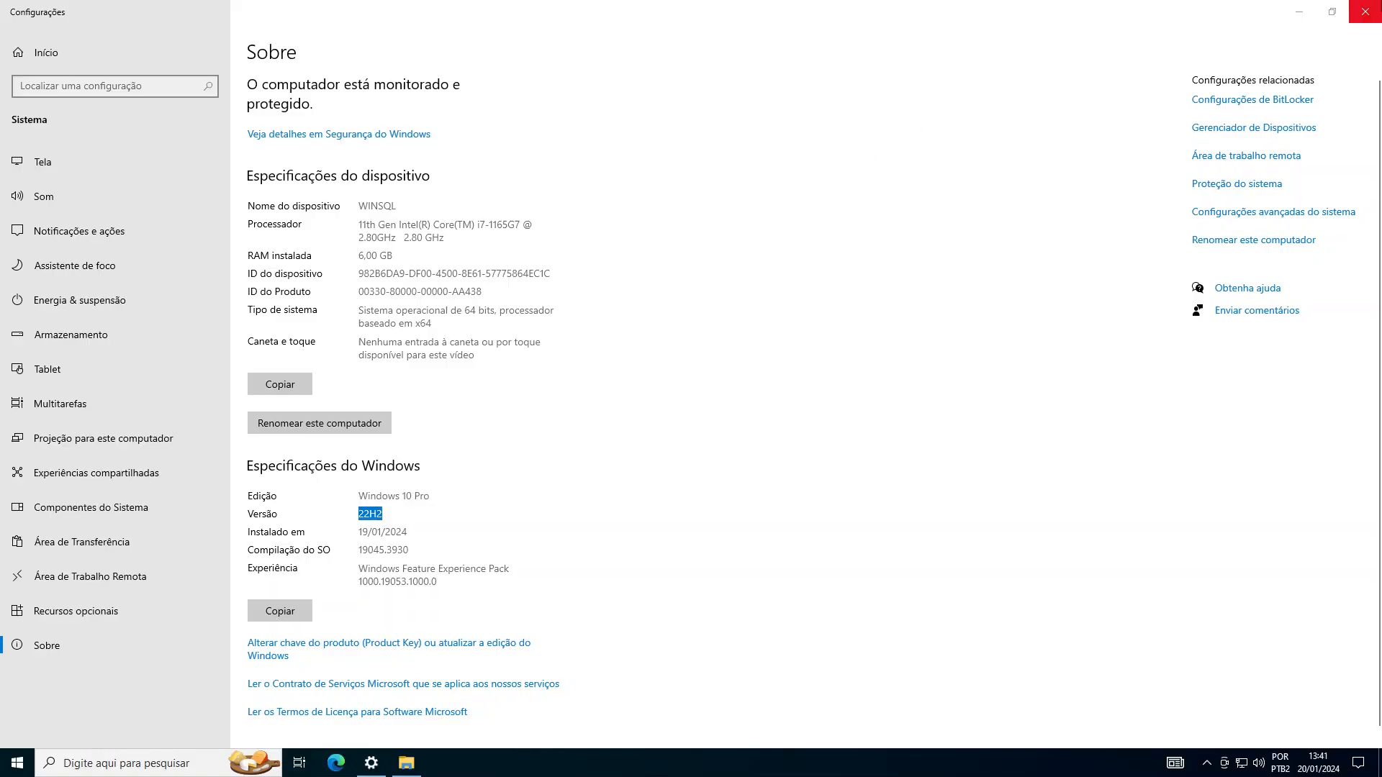
- Close Settings and run SETUP from Documentos > SQL2019 > Developer_ENU, approving the UAC prompt
left_click(1374, 11)
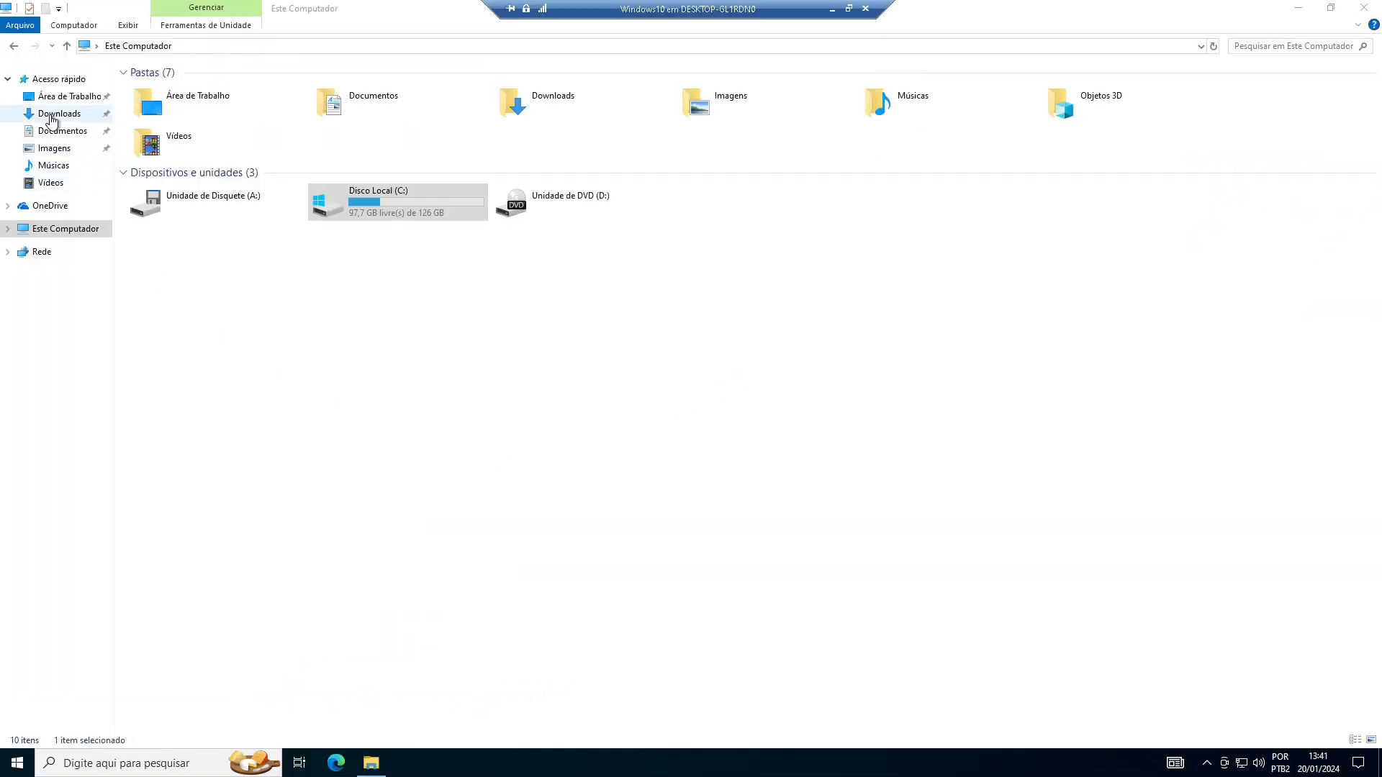
left_click(69, 134)
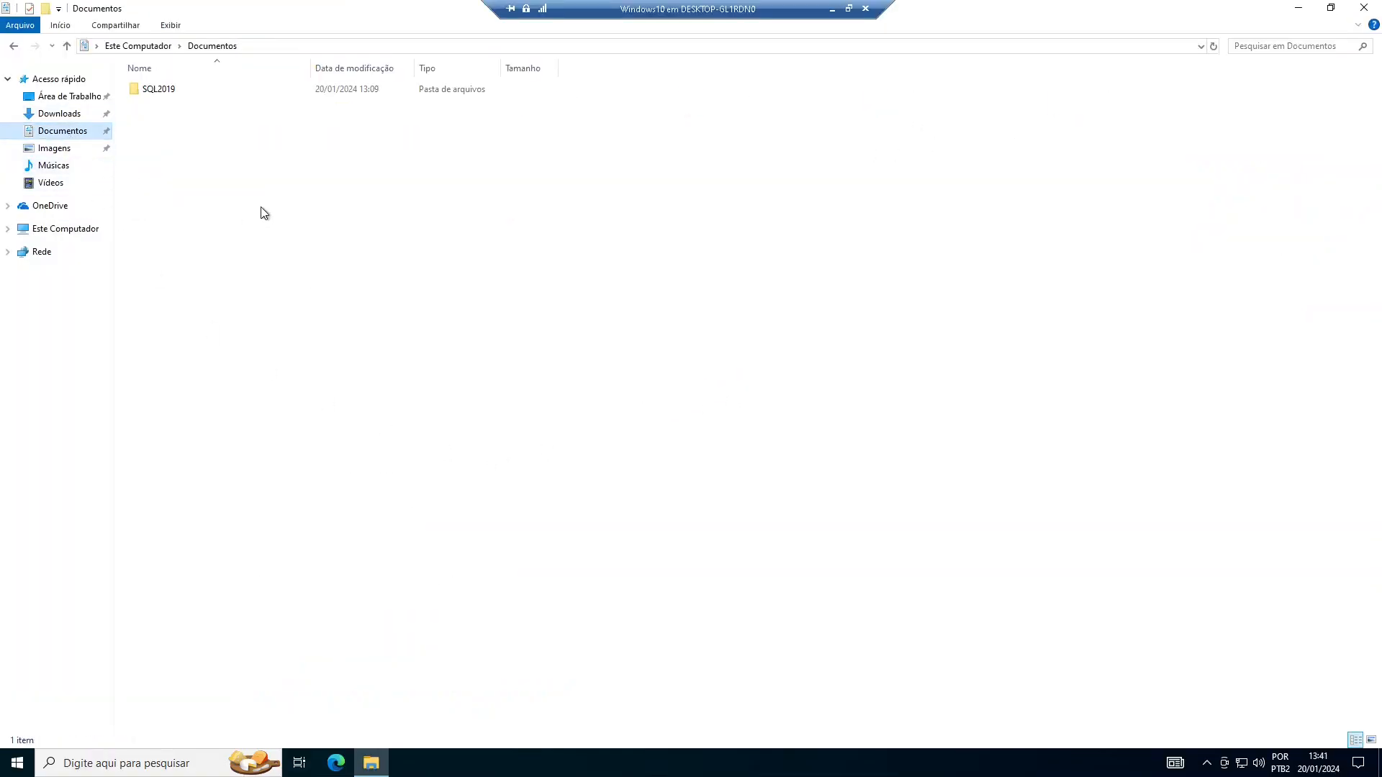
double_click(171, 94)
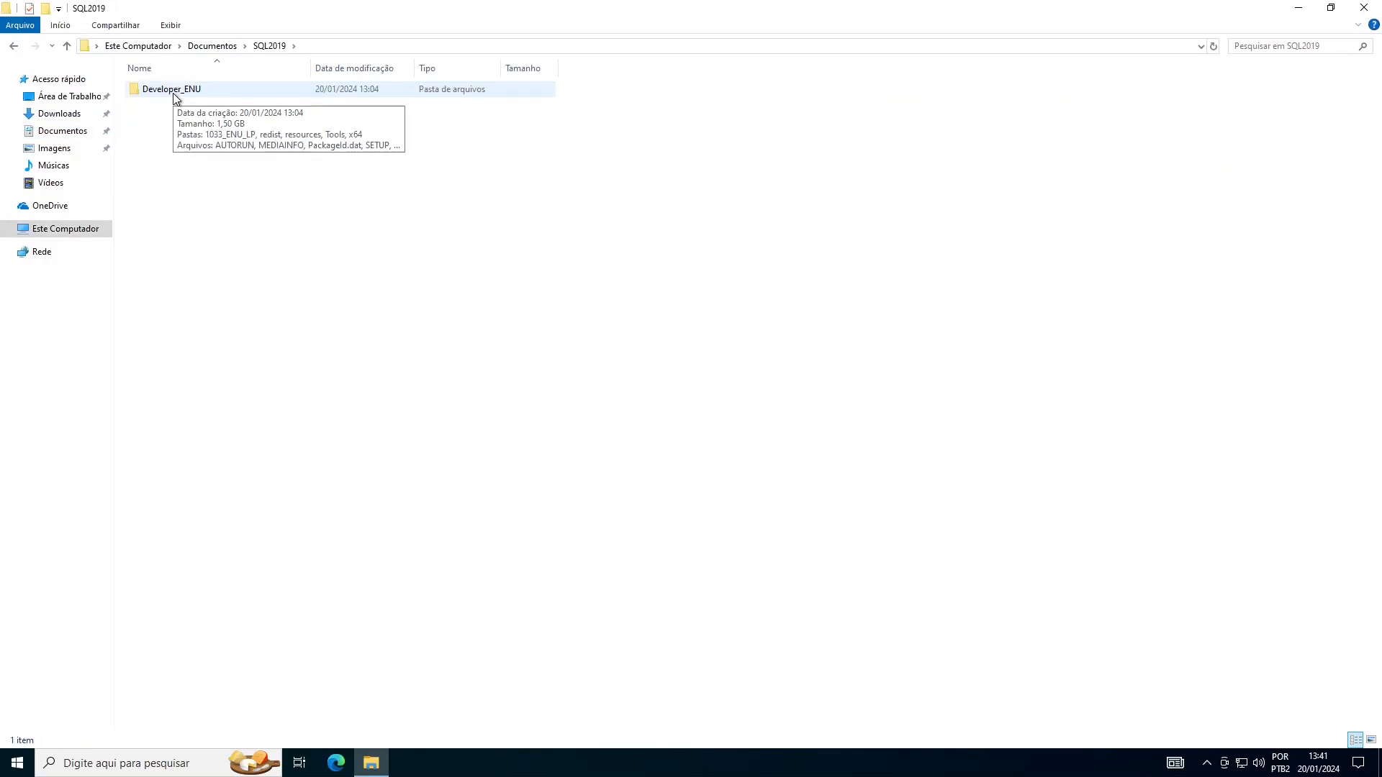
double_click(173, 89)
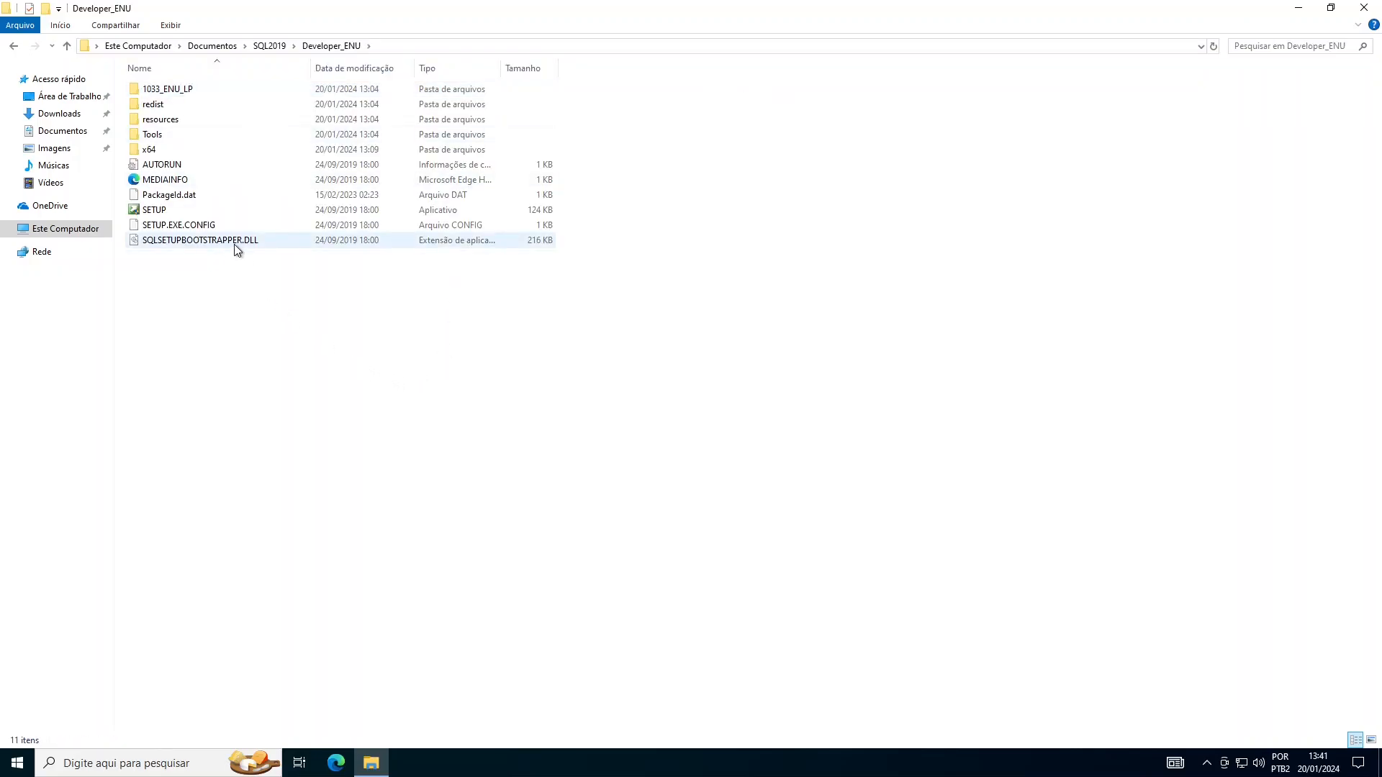
left_click(158, 214)
double_click(158, 213)
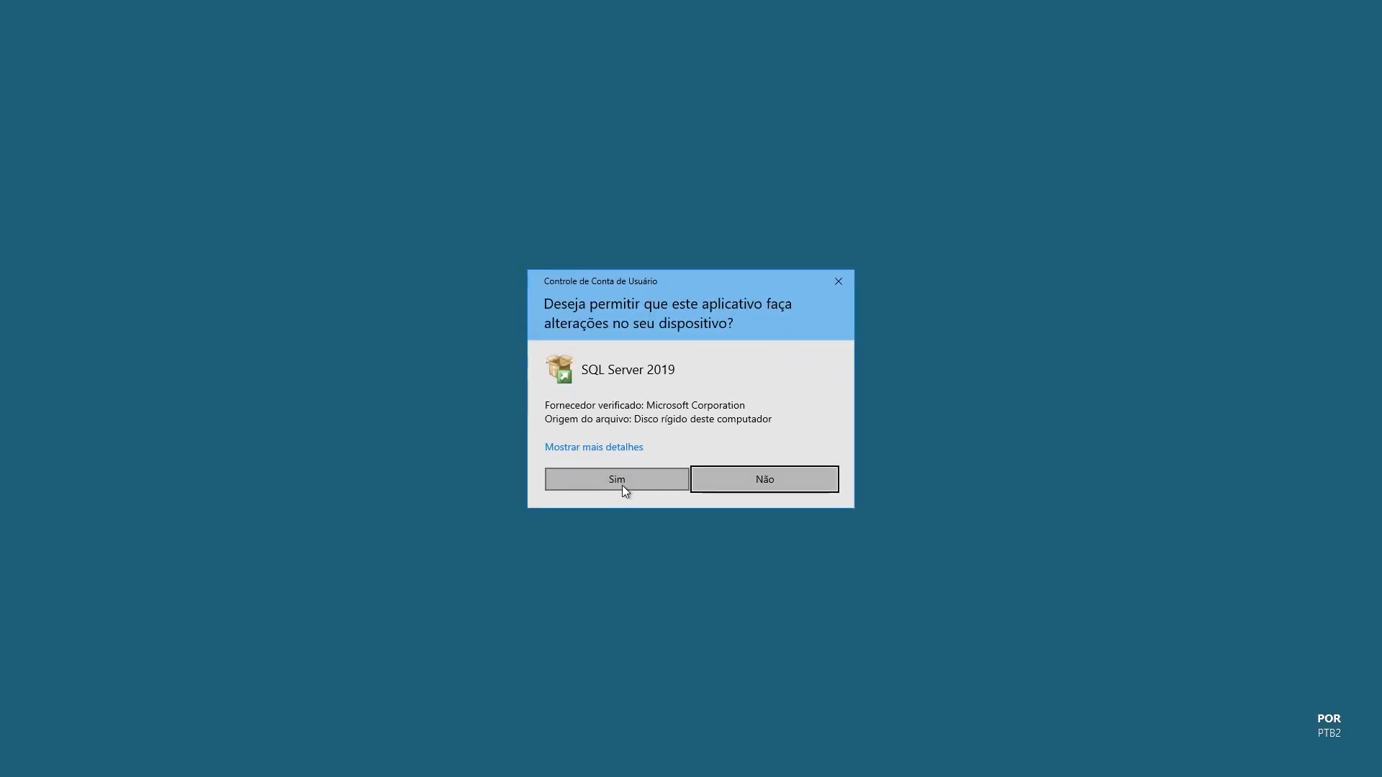
left_click(618, 480)
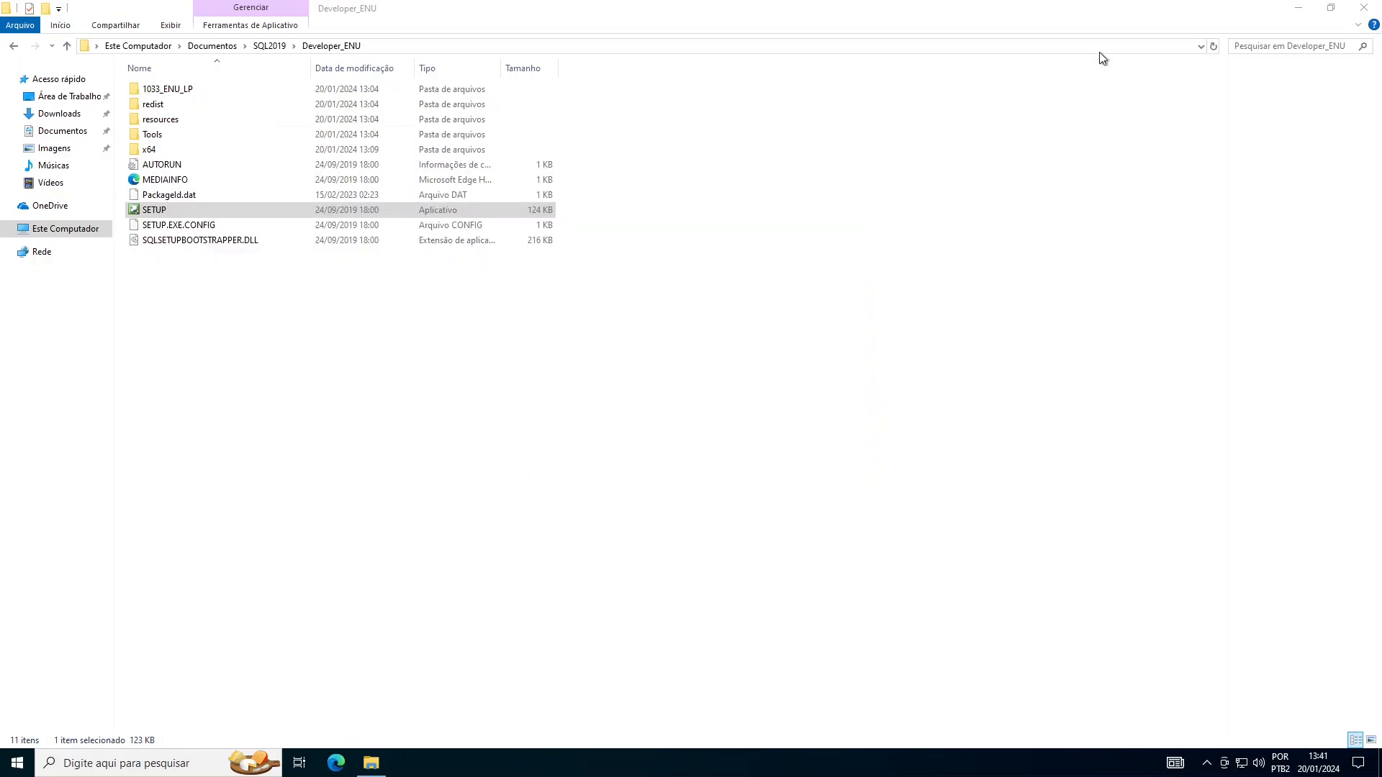
left_click(1299, 9)
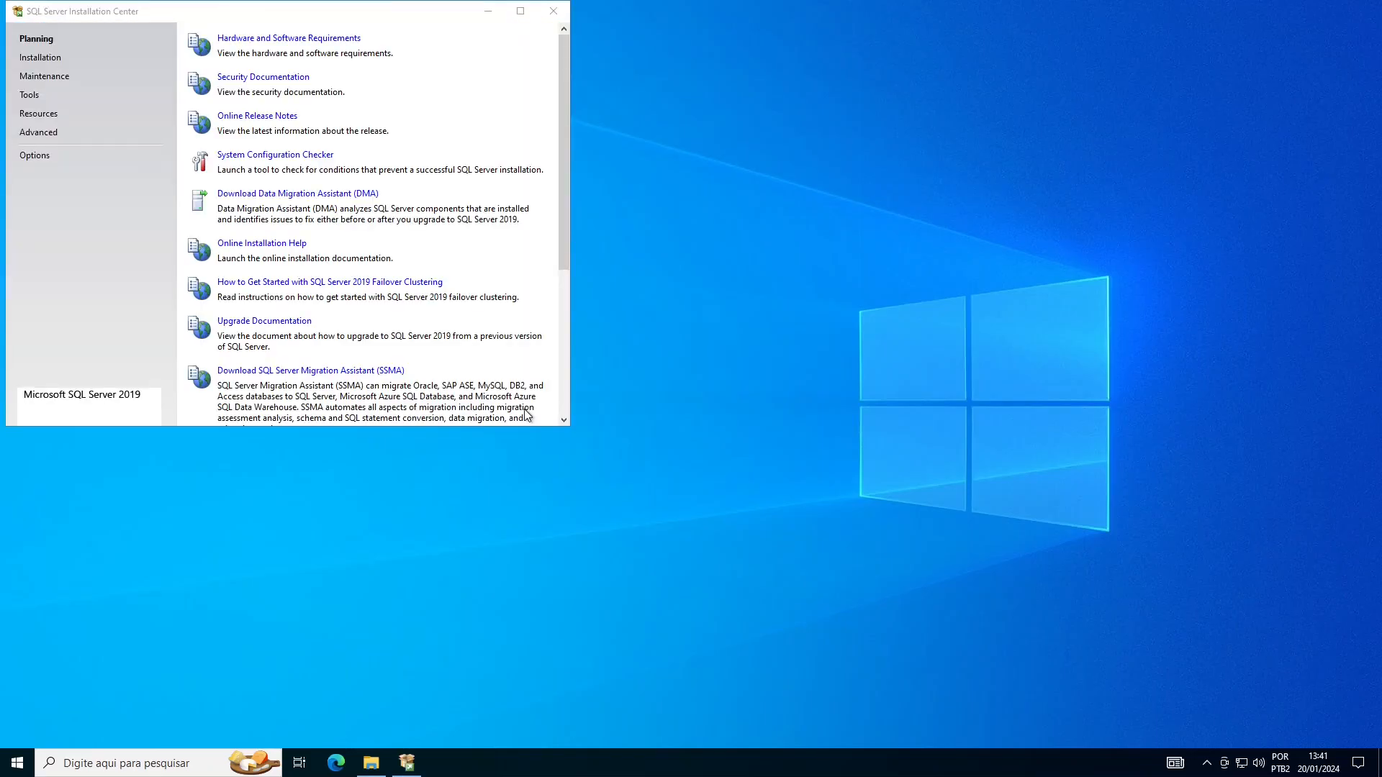
- Move the Installation Center window down and right, and stretch it taller to show the full Planning list
left_click(317, 22)
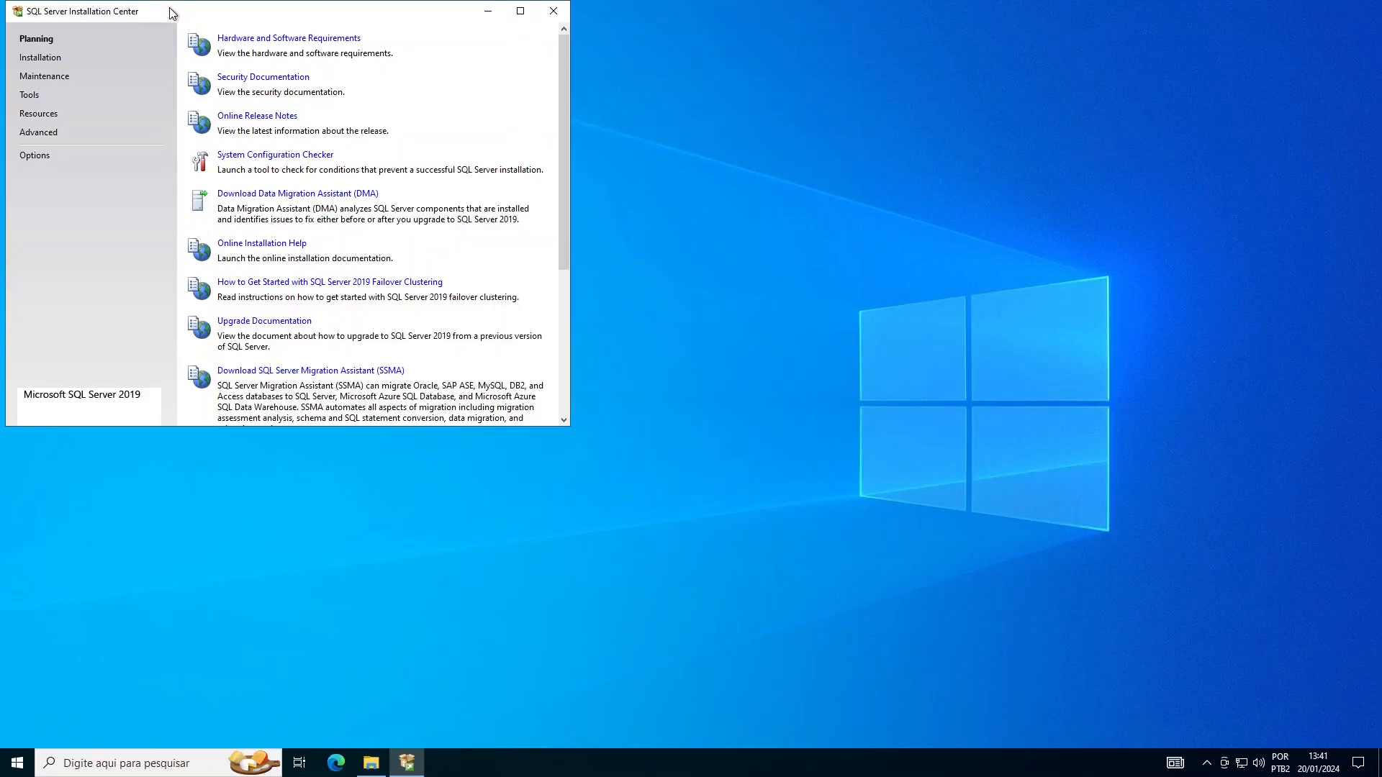
left_click_drag(172, 18, 297, 46)
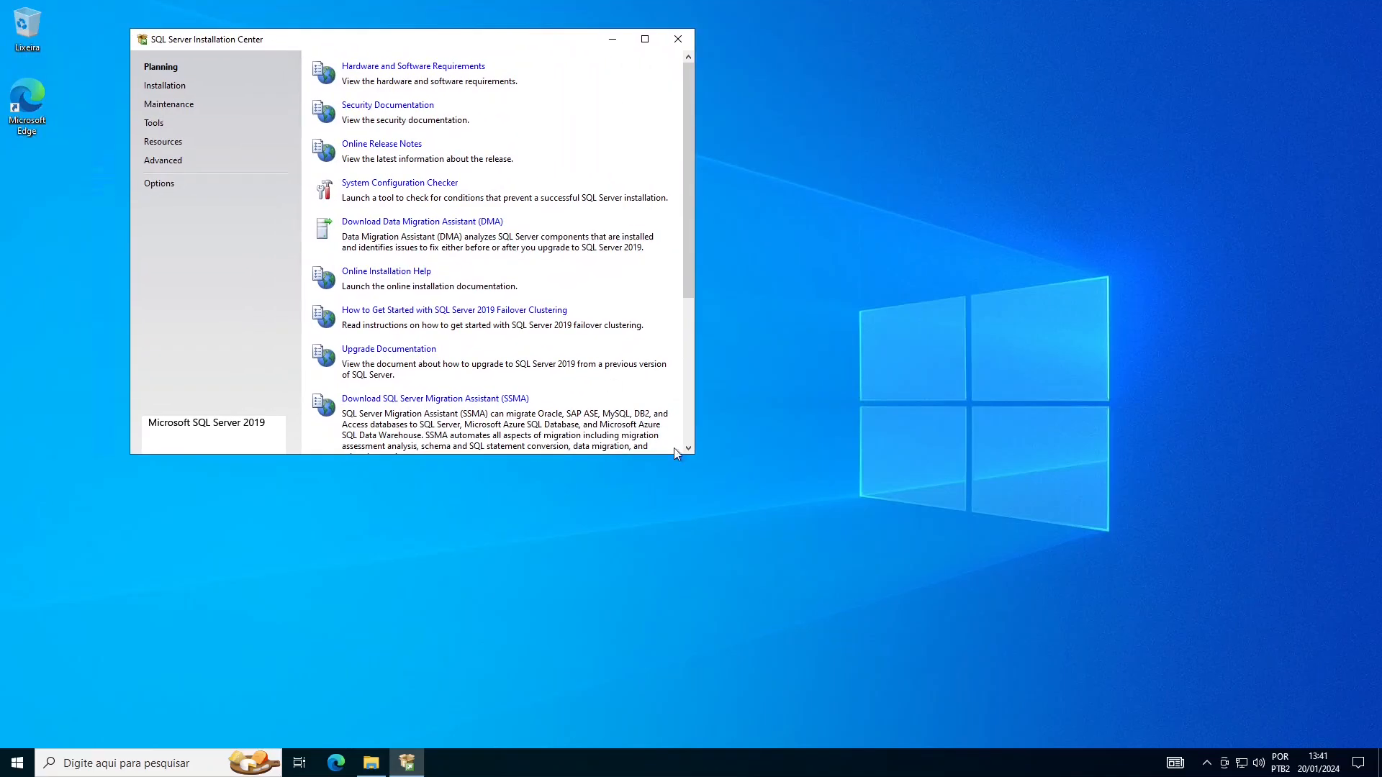
left_click_drag(688, 454, 687, 581)
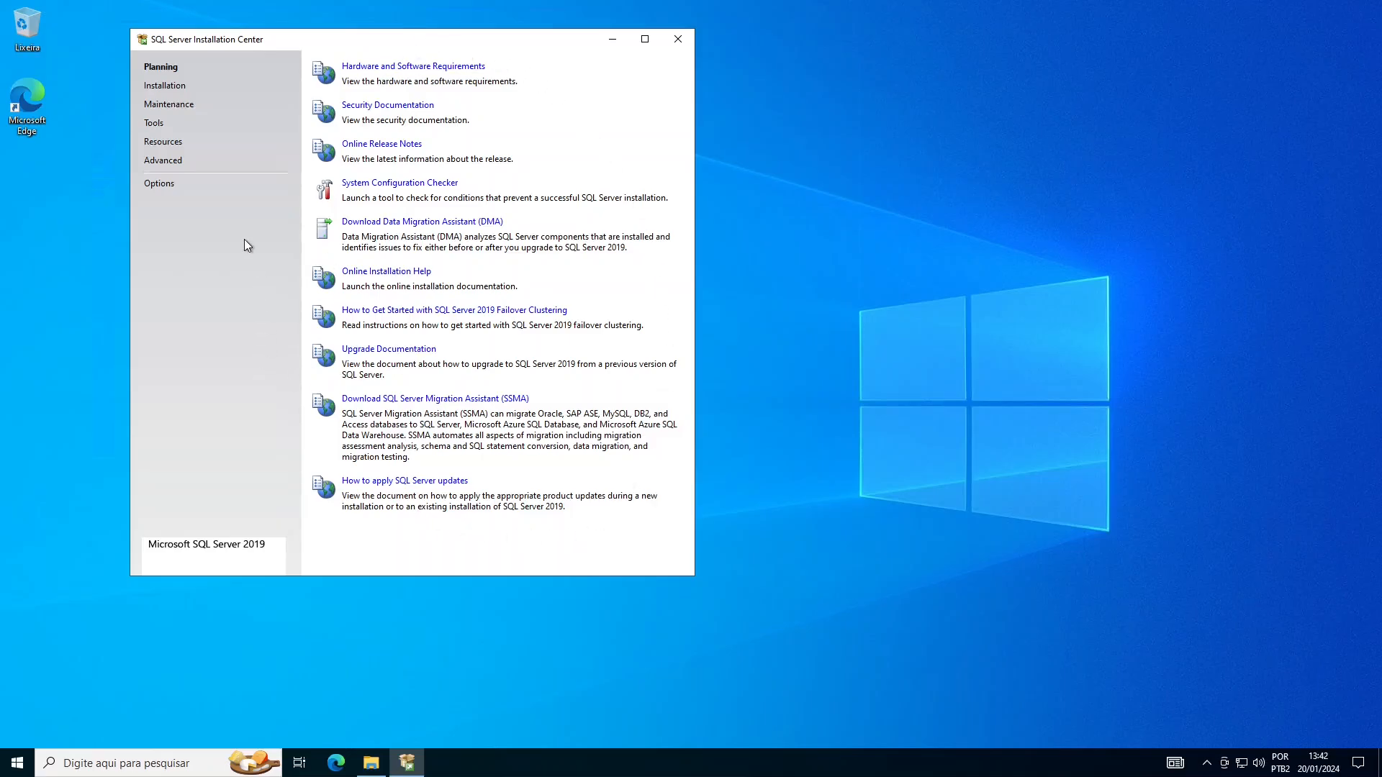
- Run the System Configuration Checker, show details, and confirm all 8 global rules pass
left_click(408, 185)
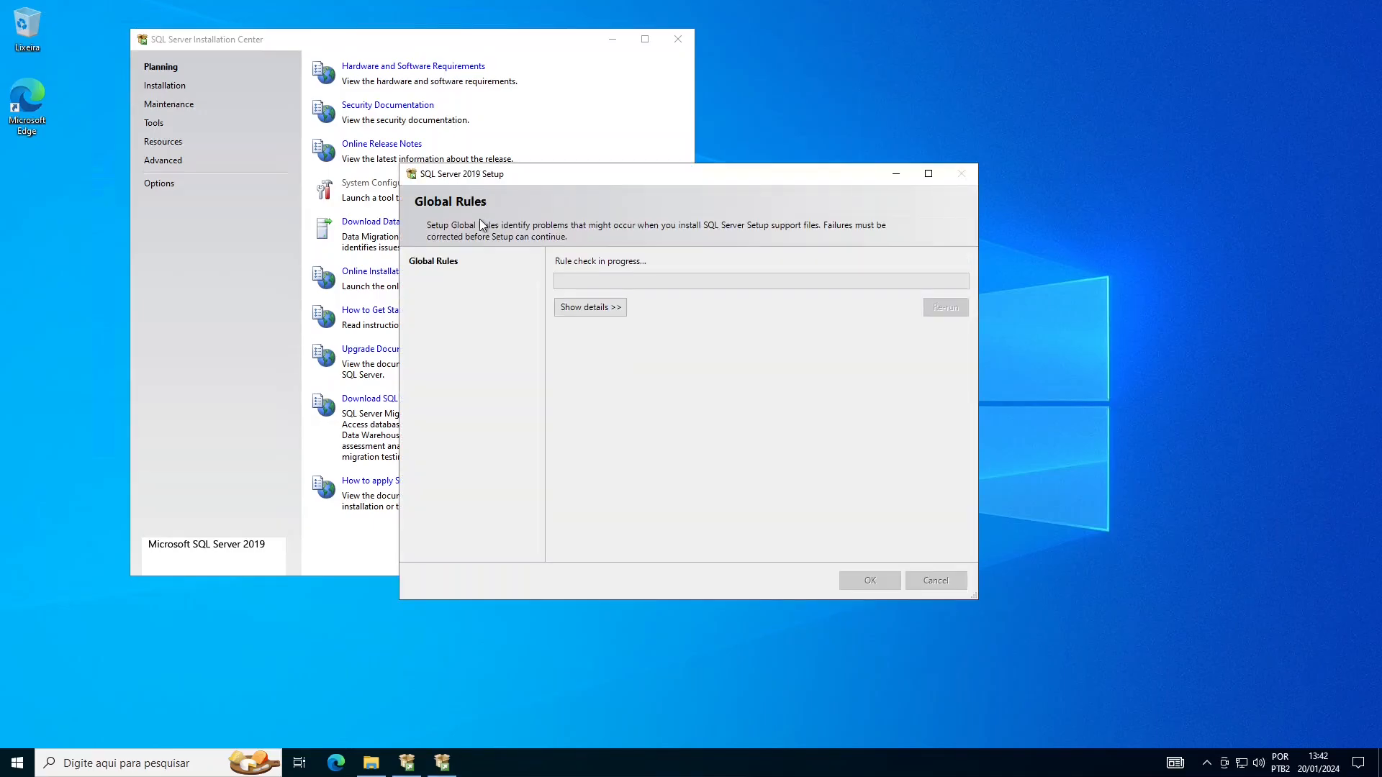
left_click(620, 311)
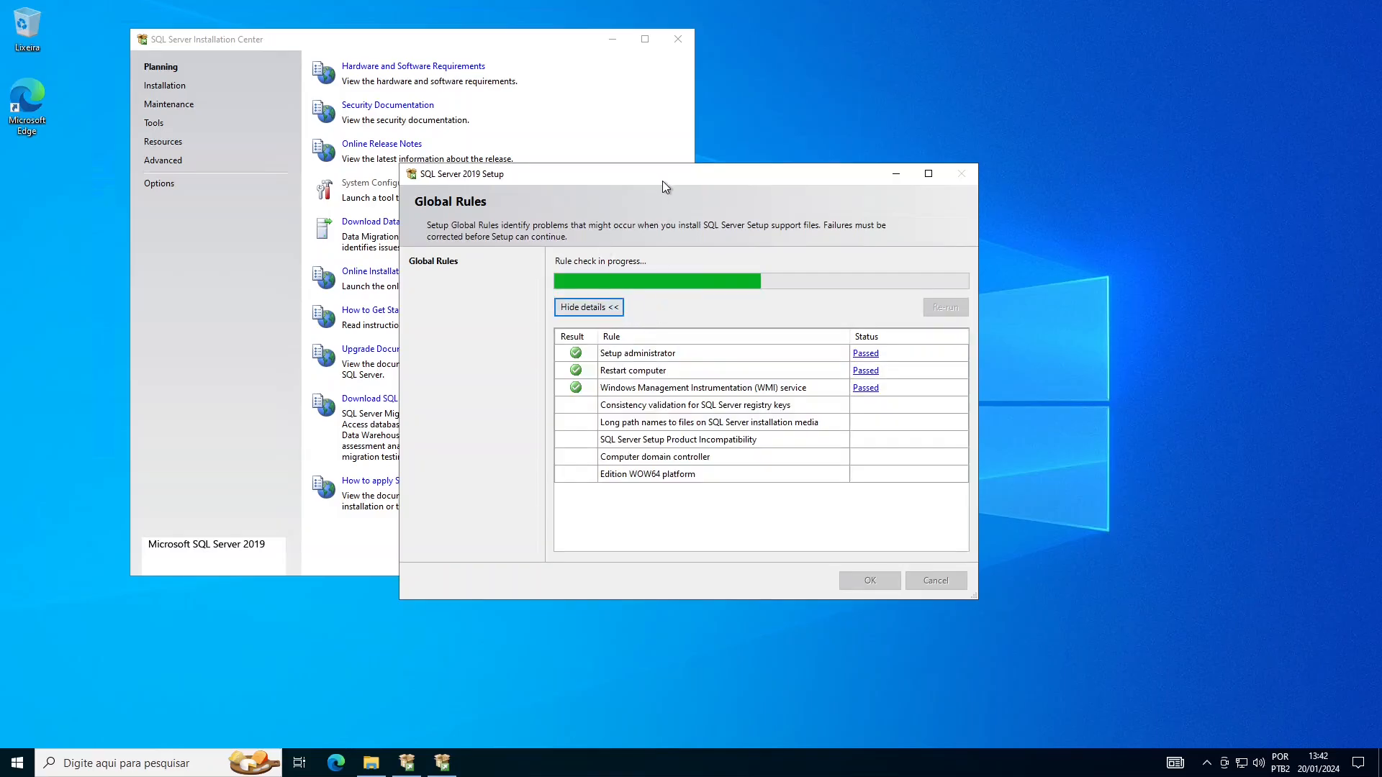
left_click_drag(662, 180, 652, 122)
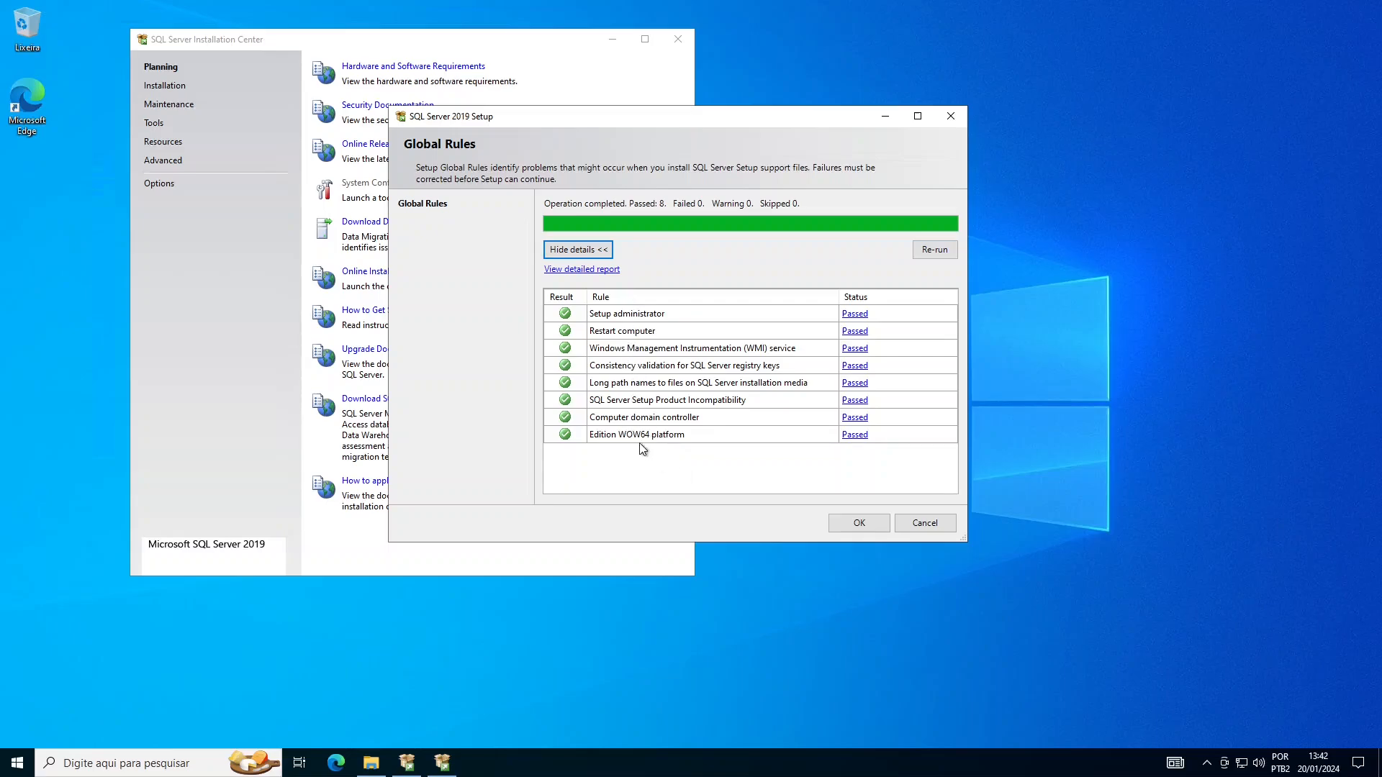
left_click(861, 523)
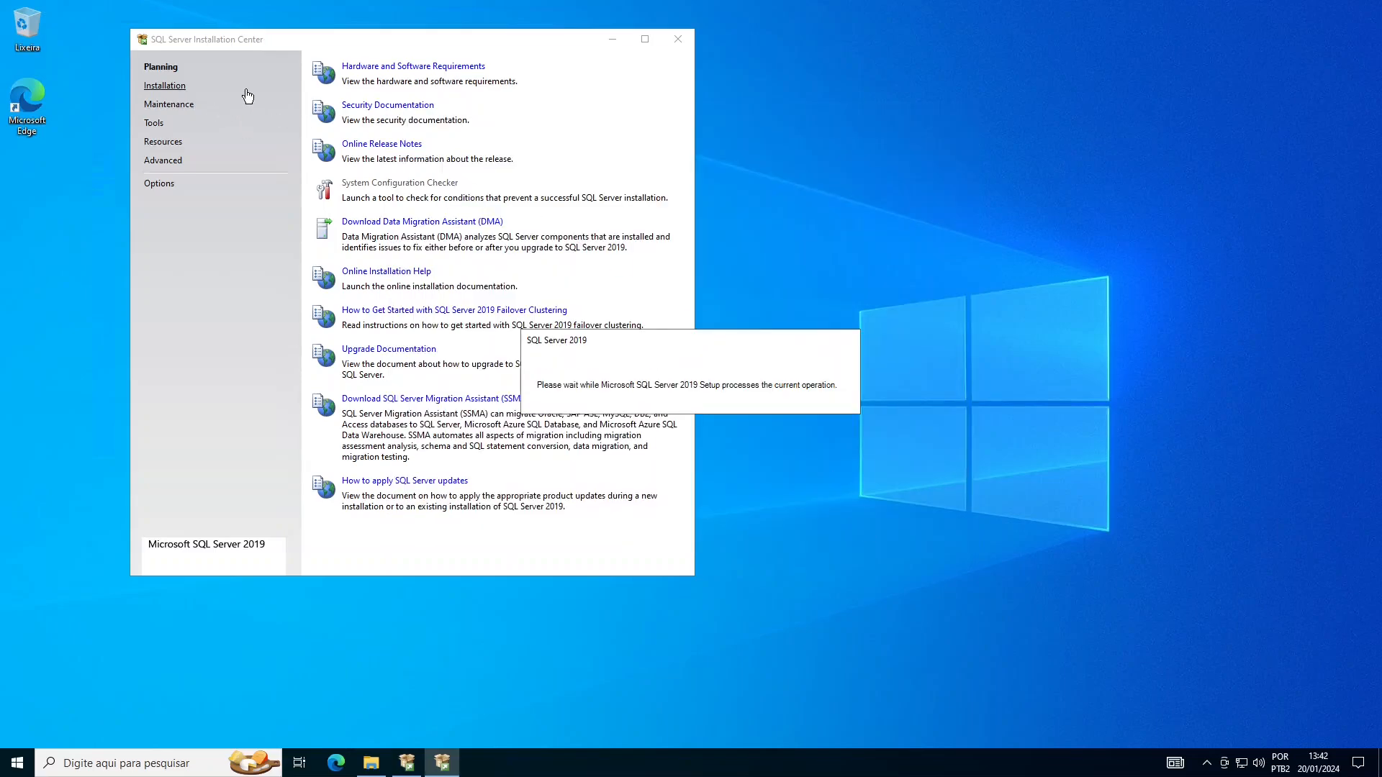
- Choose Installation, then 'New SQL Server stand-alone installation or add features to an existing installation'
left_click(171, 87)
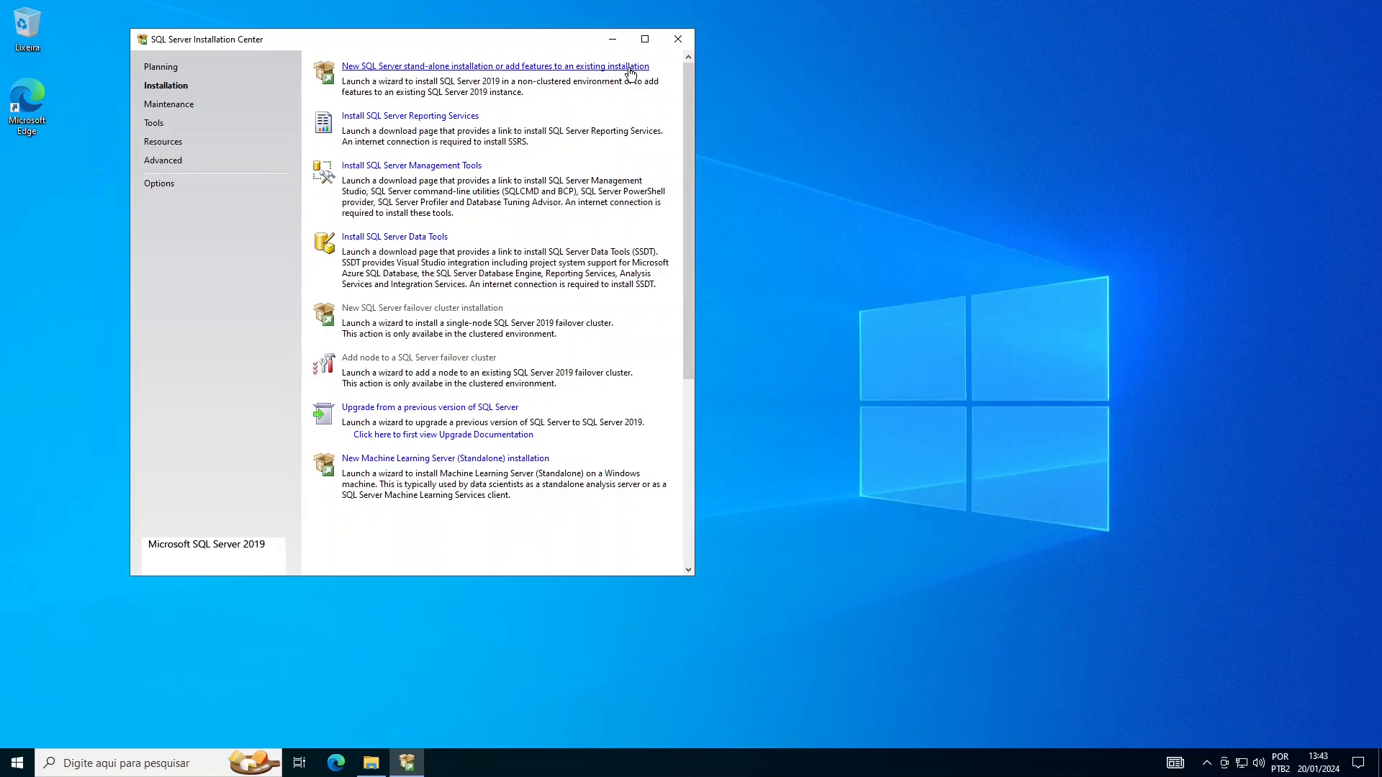
left_click(533, 67)
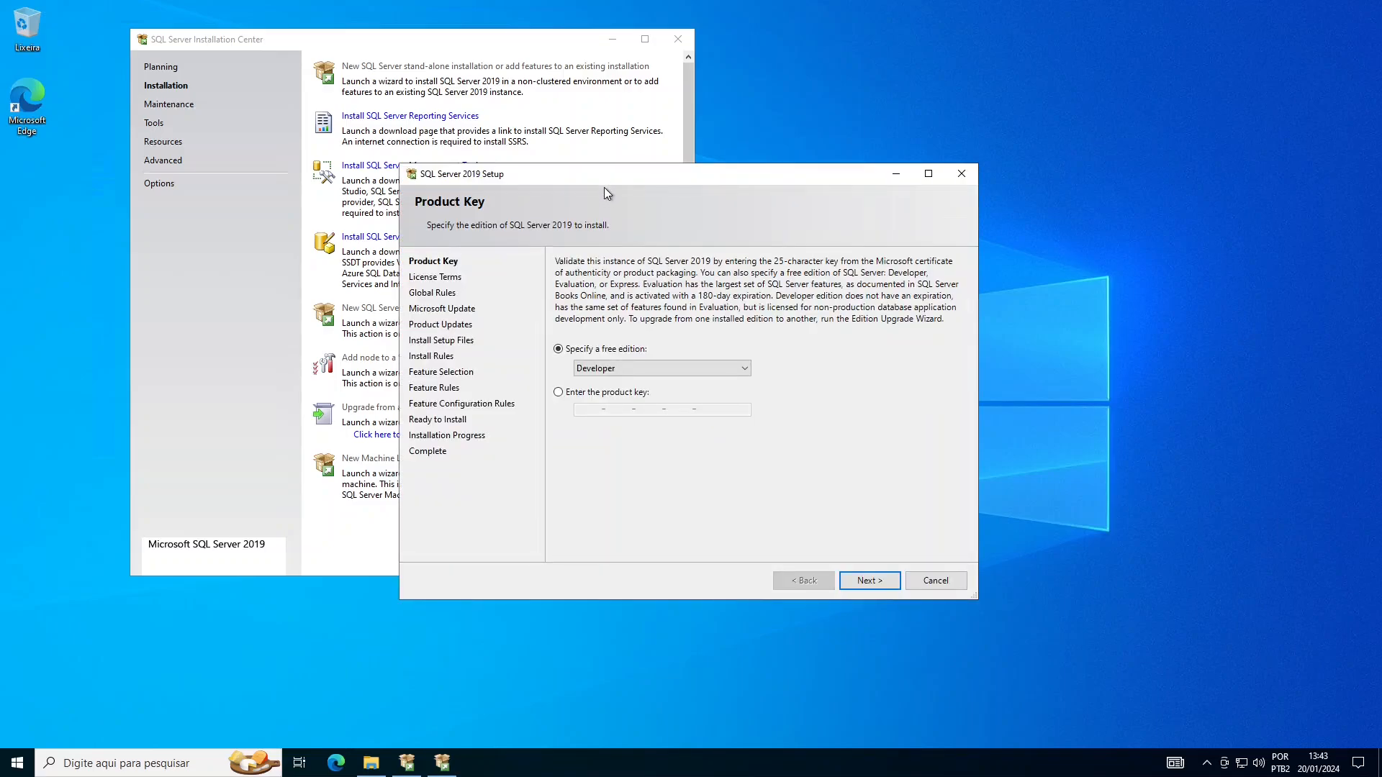
- Keep Developer selected as the free edition on Product Key and continue to License Terms
left_click_drag(604, 189, 562, 118)
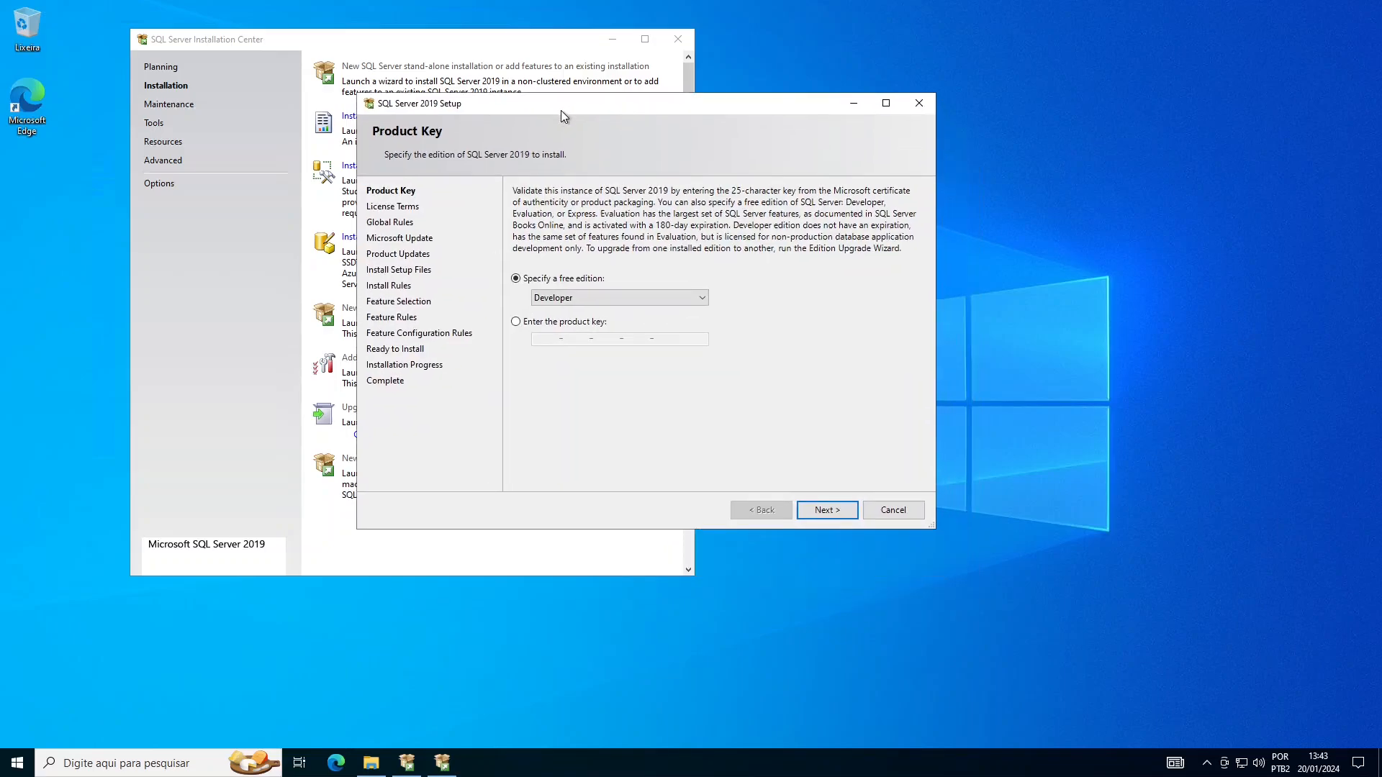
left_click(698, 303)
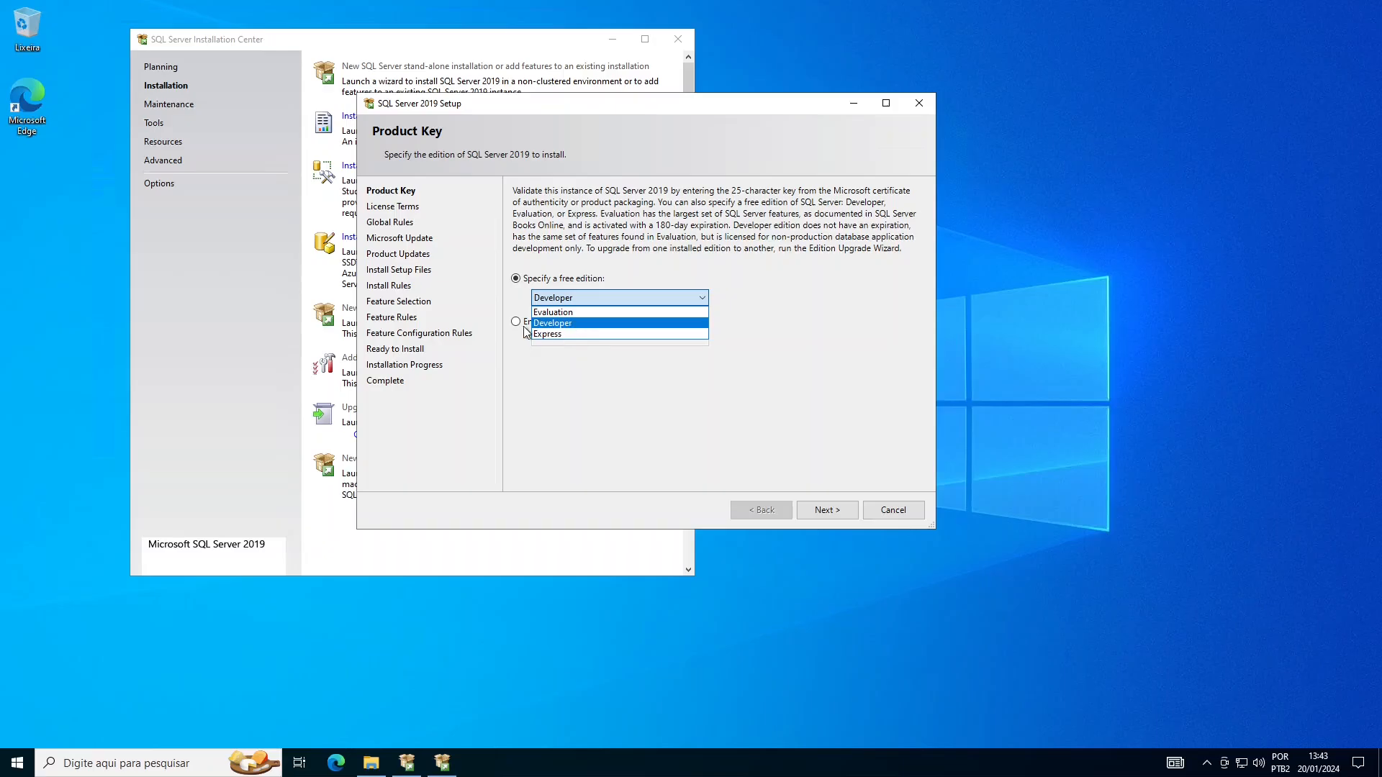
left_click(562, 324)
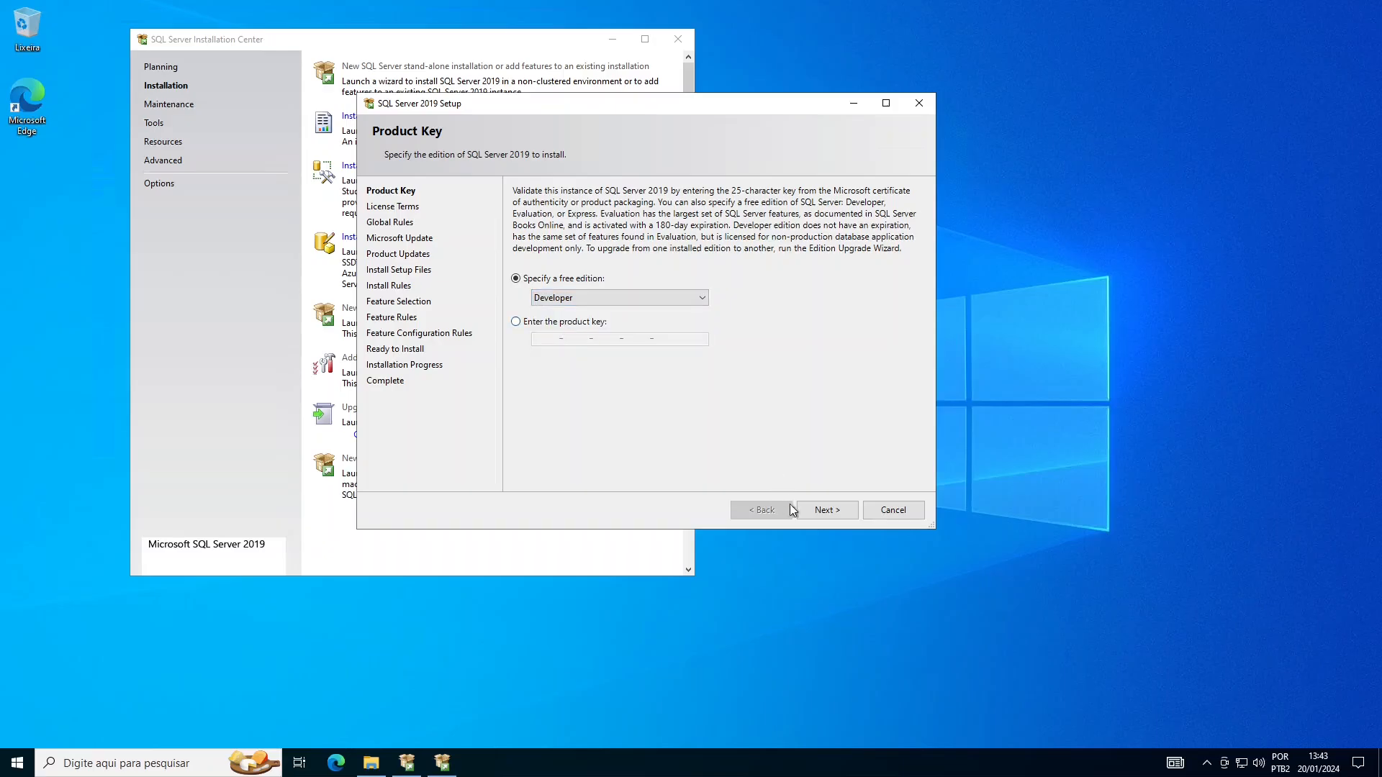
left_click(841, 509)
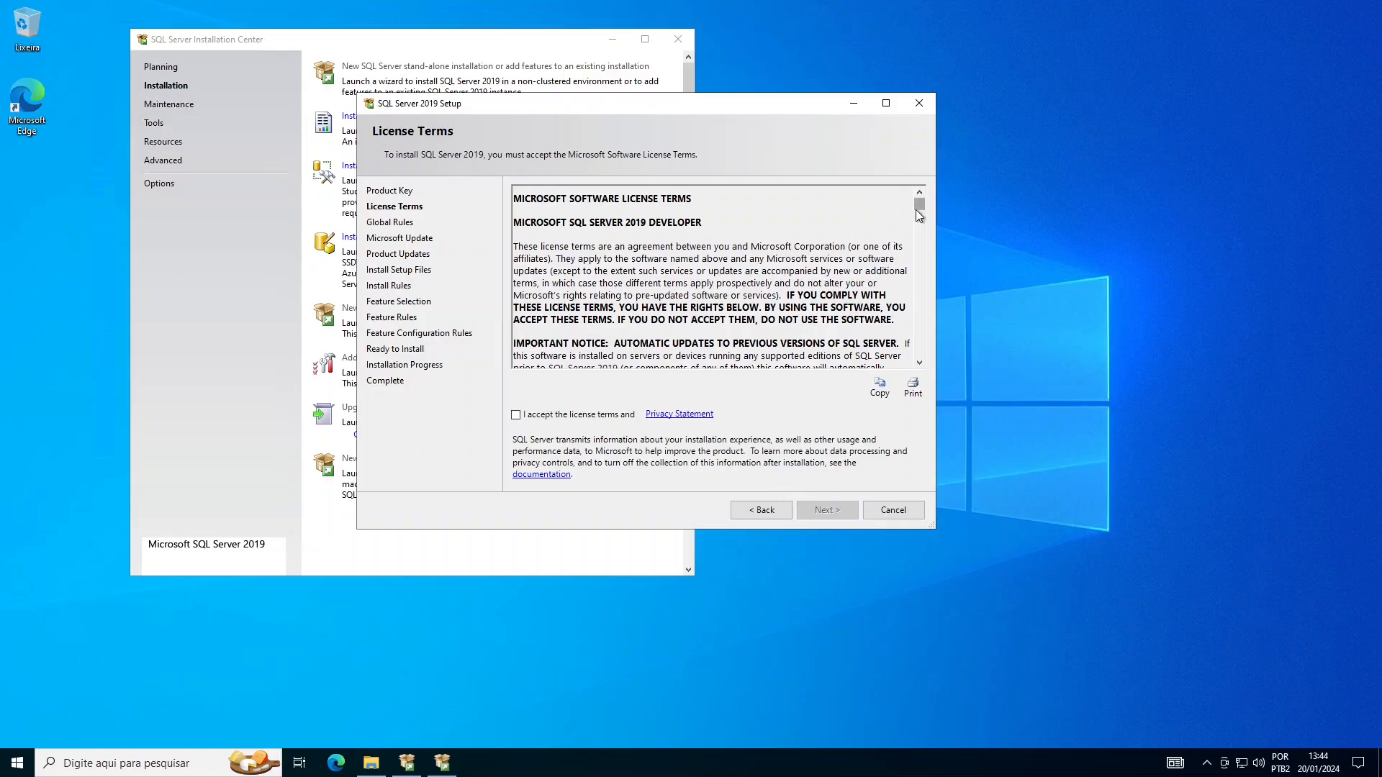
- Scroll through the license agreement, accept the license terms and continue
mouse_move(922, 206)
left_mouse_down()
mouse_move(918, 367)
mouse_move(902, 201)
left_mouse_up()
left_click(516, 418)
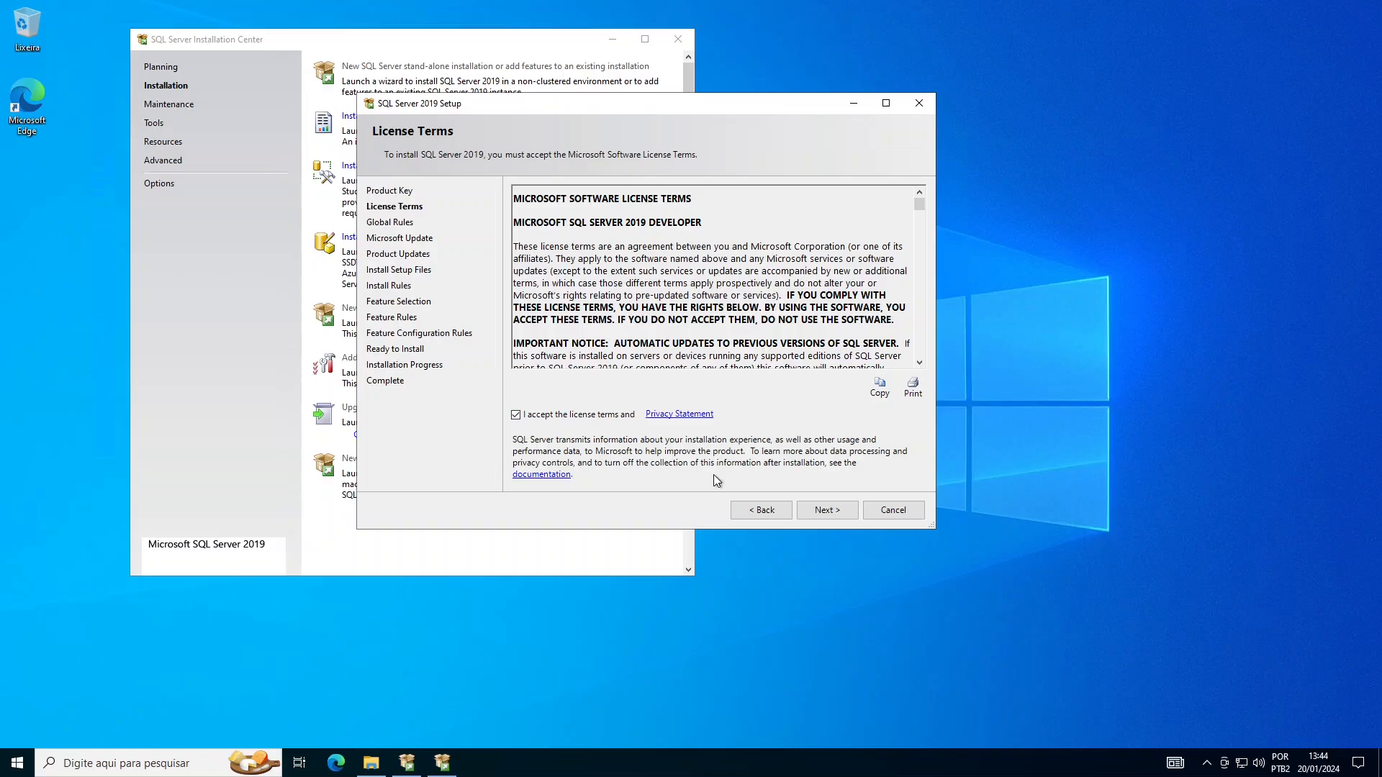
left_click(829, 512)
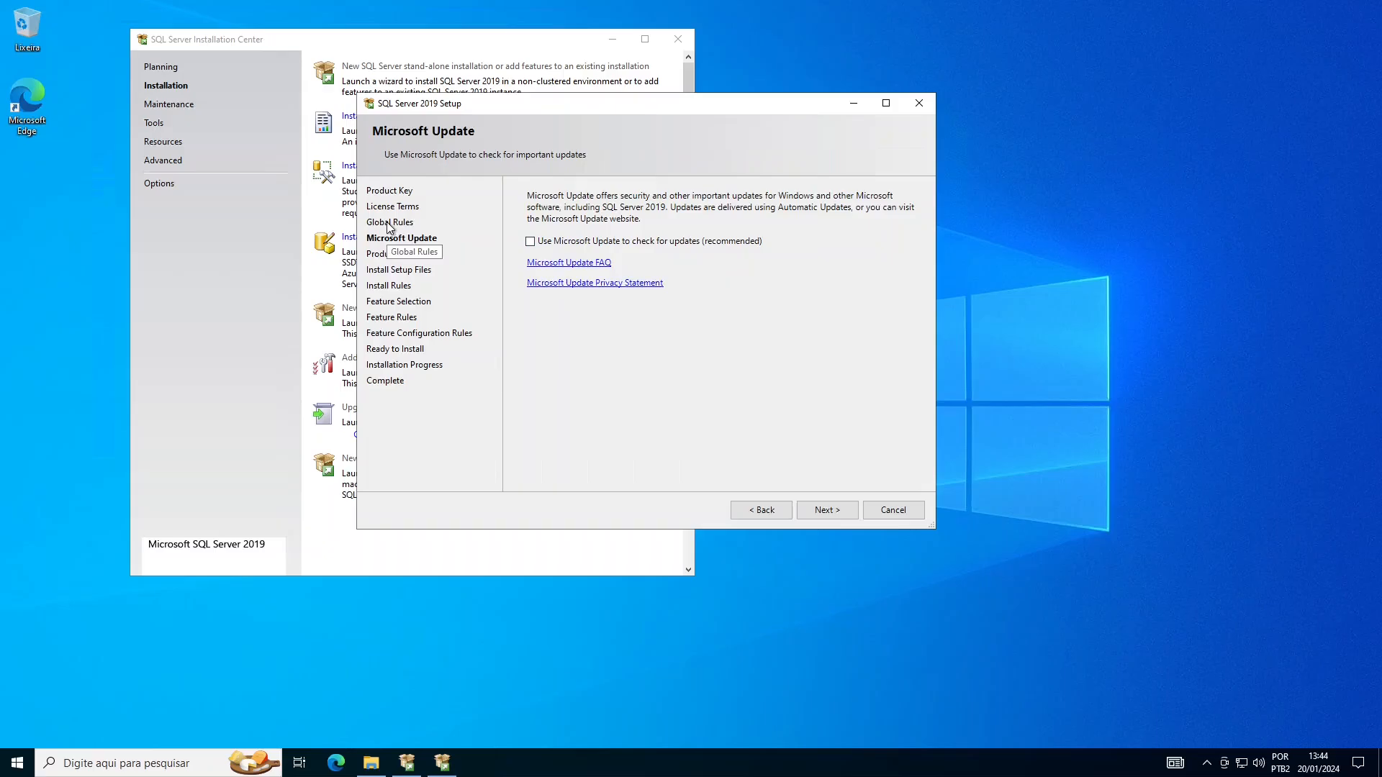
- Review the Global Rules results, then enable 'Use Microsoft Update to check for updates'
left_click(752, 511)
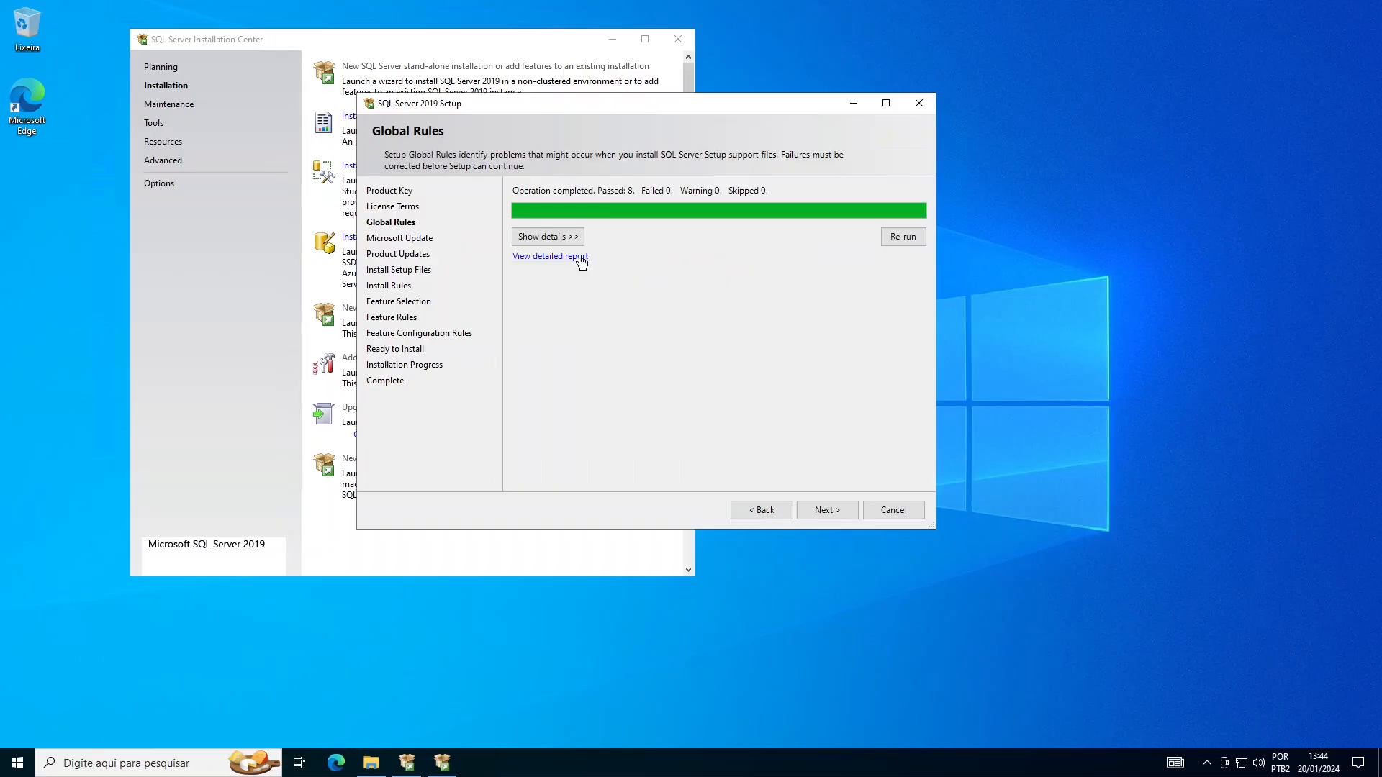
left_click(574, 239)
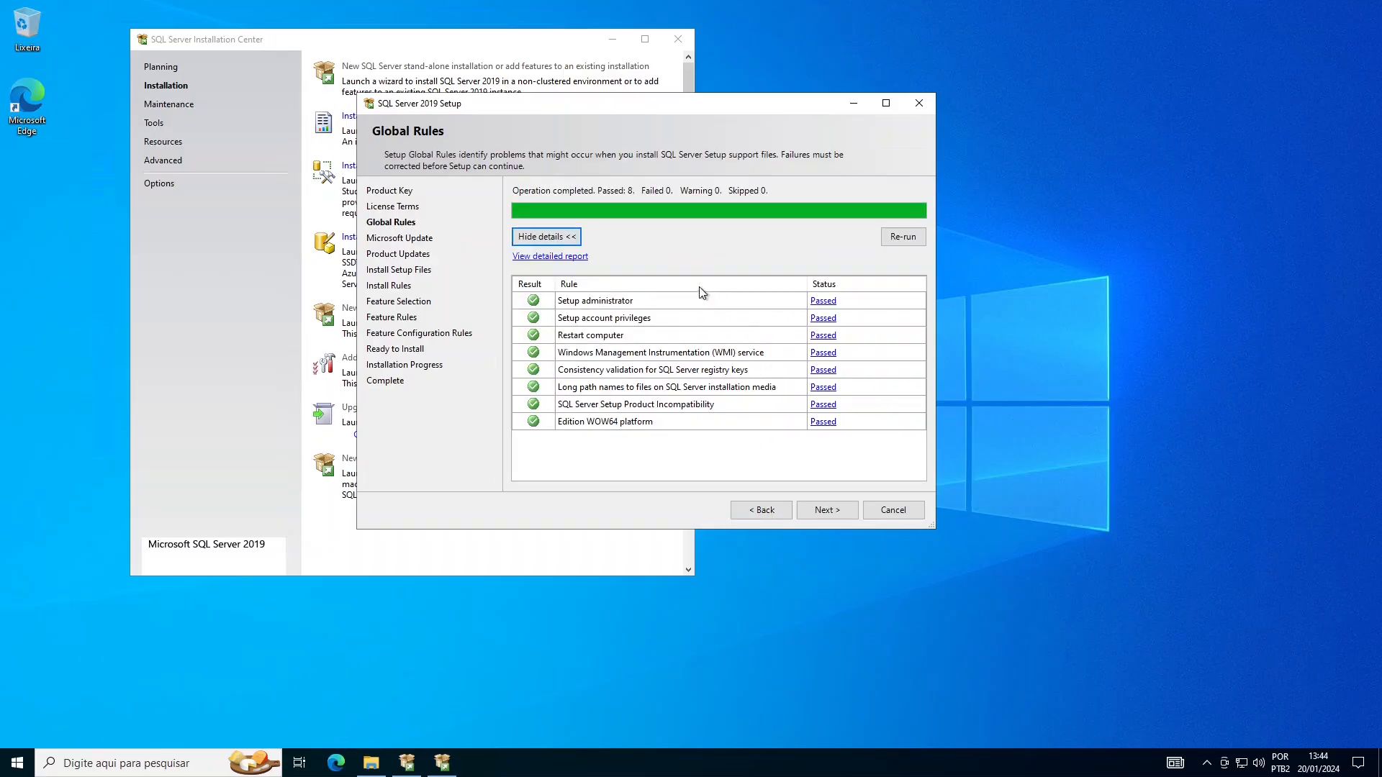
left_click(839, 514)
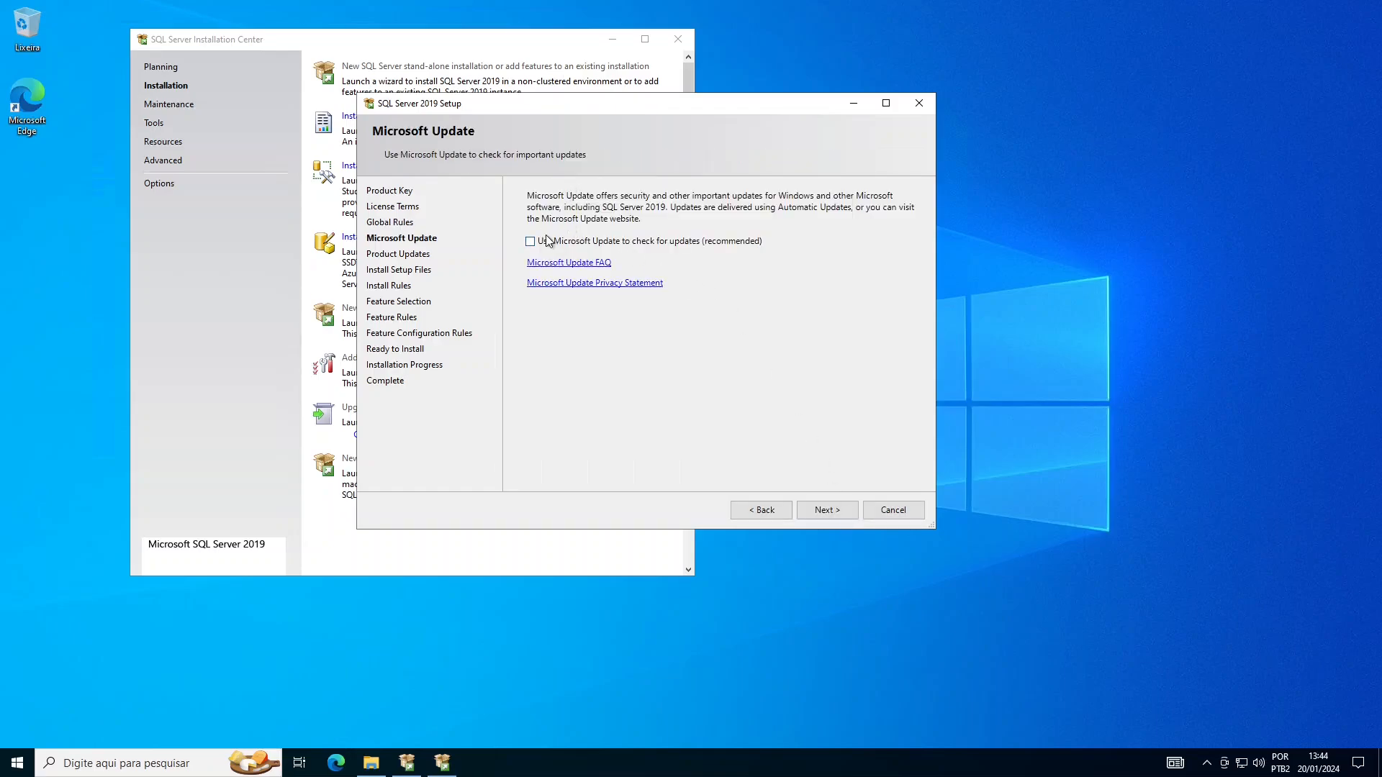
left_click(531, 242)
- Install the setup files and wait for Install Rules: 3 passed, 1 Windows Firewall warning
left_click(834, 513)
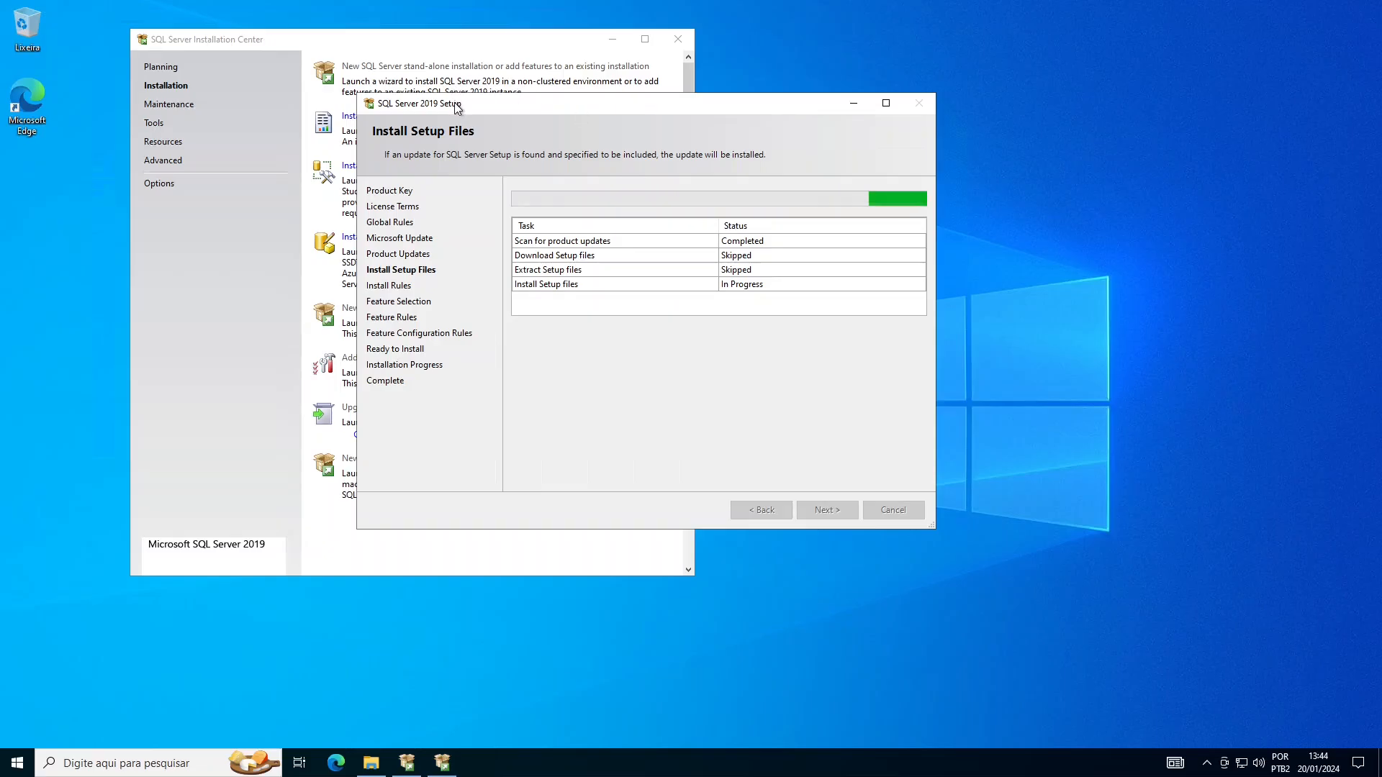
left_click_drag(455, 97, 506, 98)
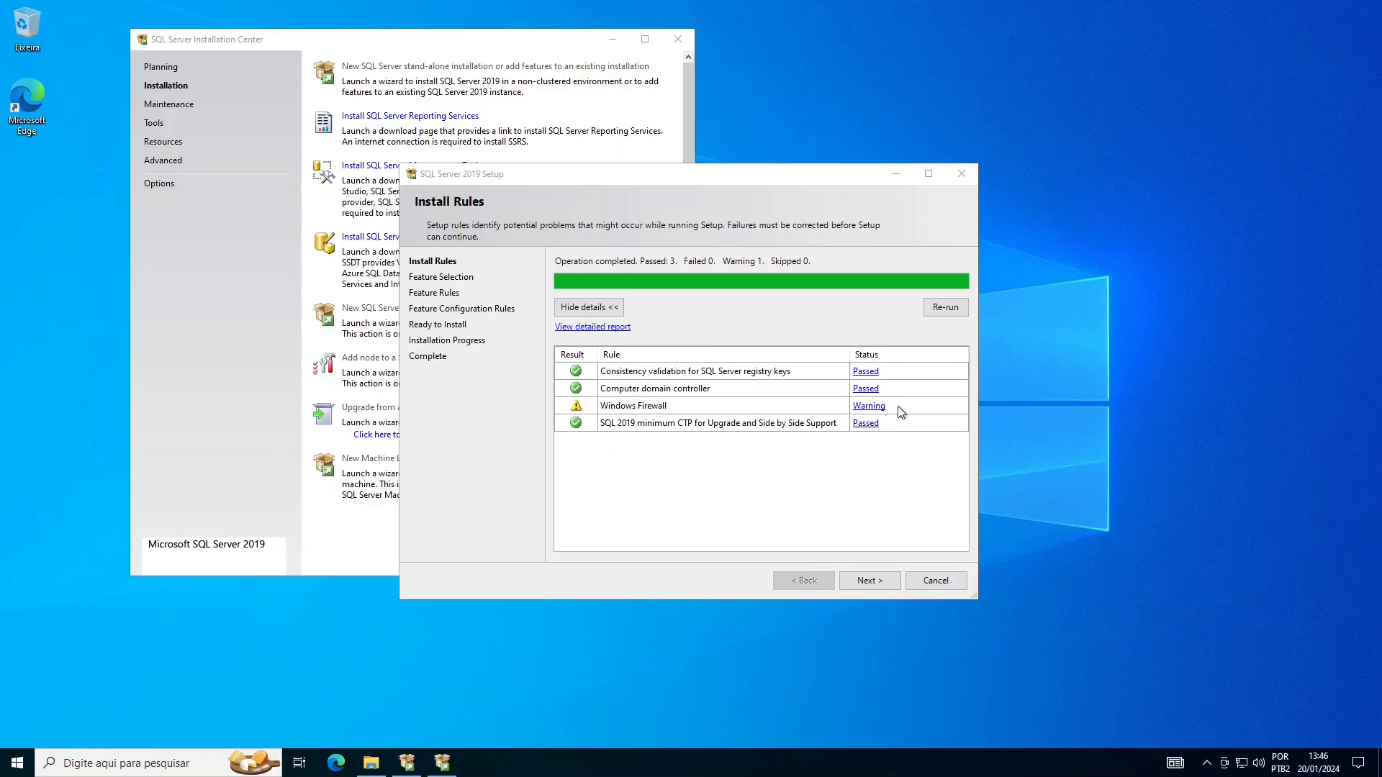
- Read the Windows Firewall warning details, dismiss them, and proceed to Feature Selection
left_click(634, 411)
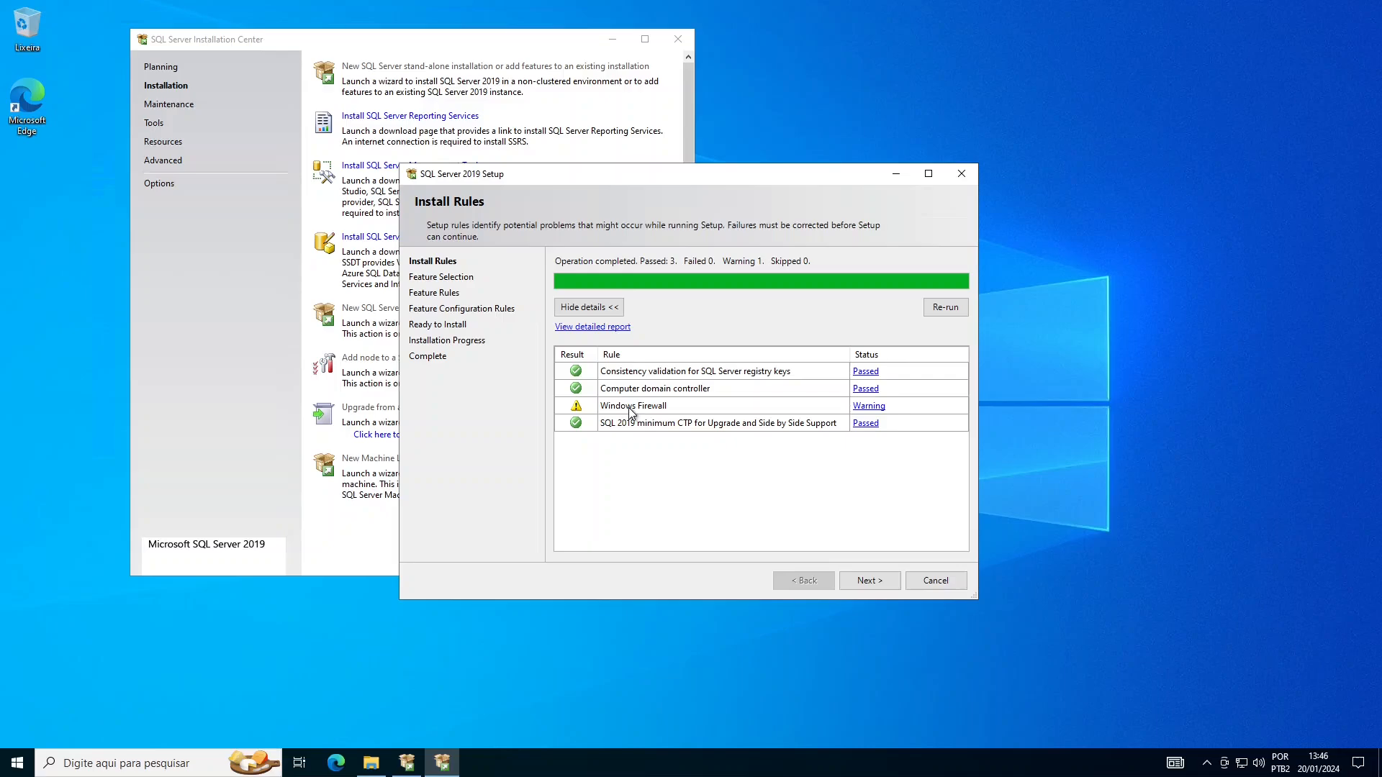
left_click(868, 406)
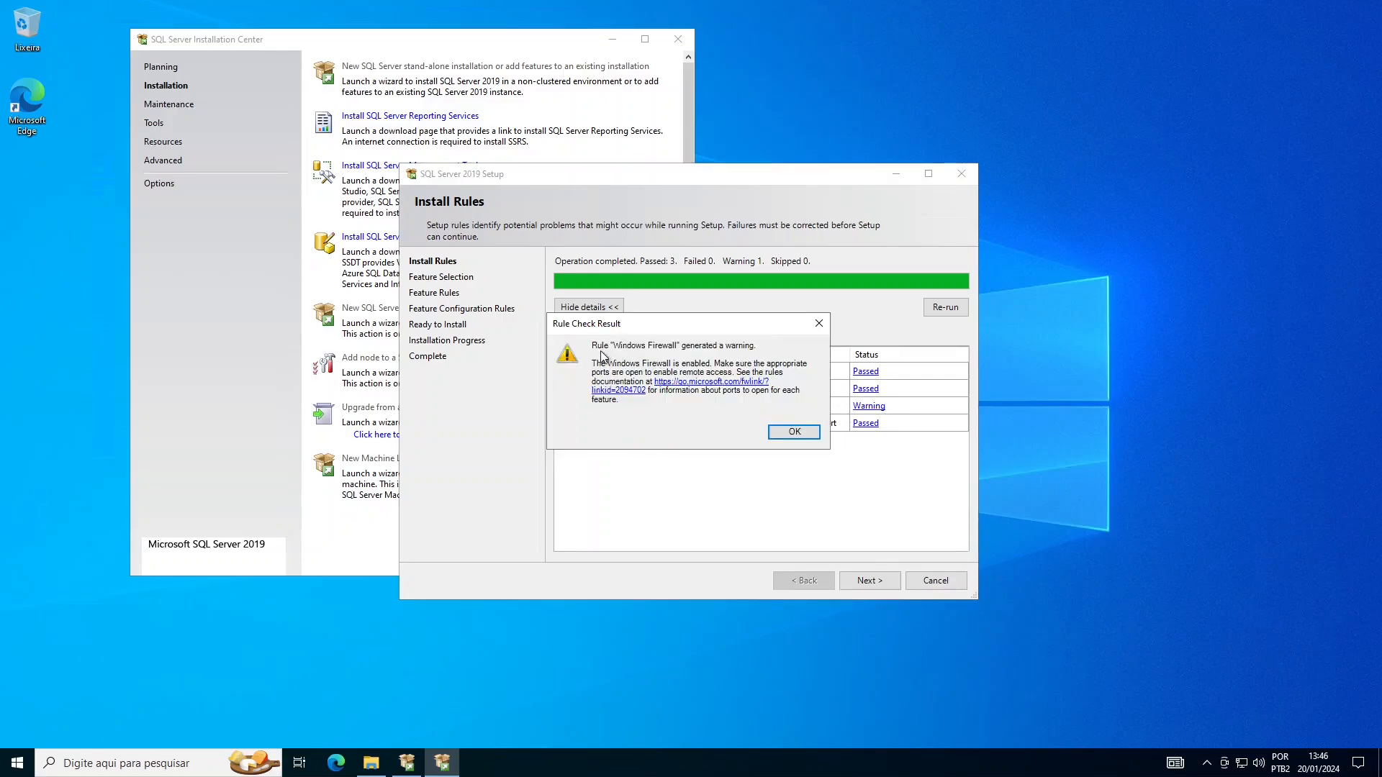
left_click_drag(623, 331, 680, 343)
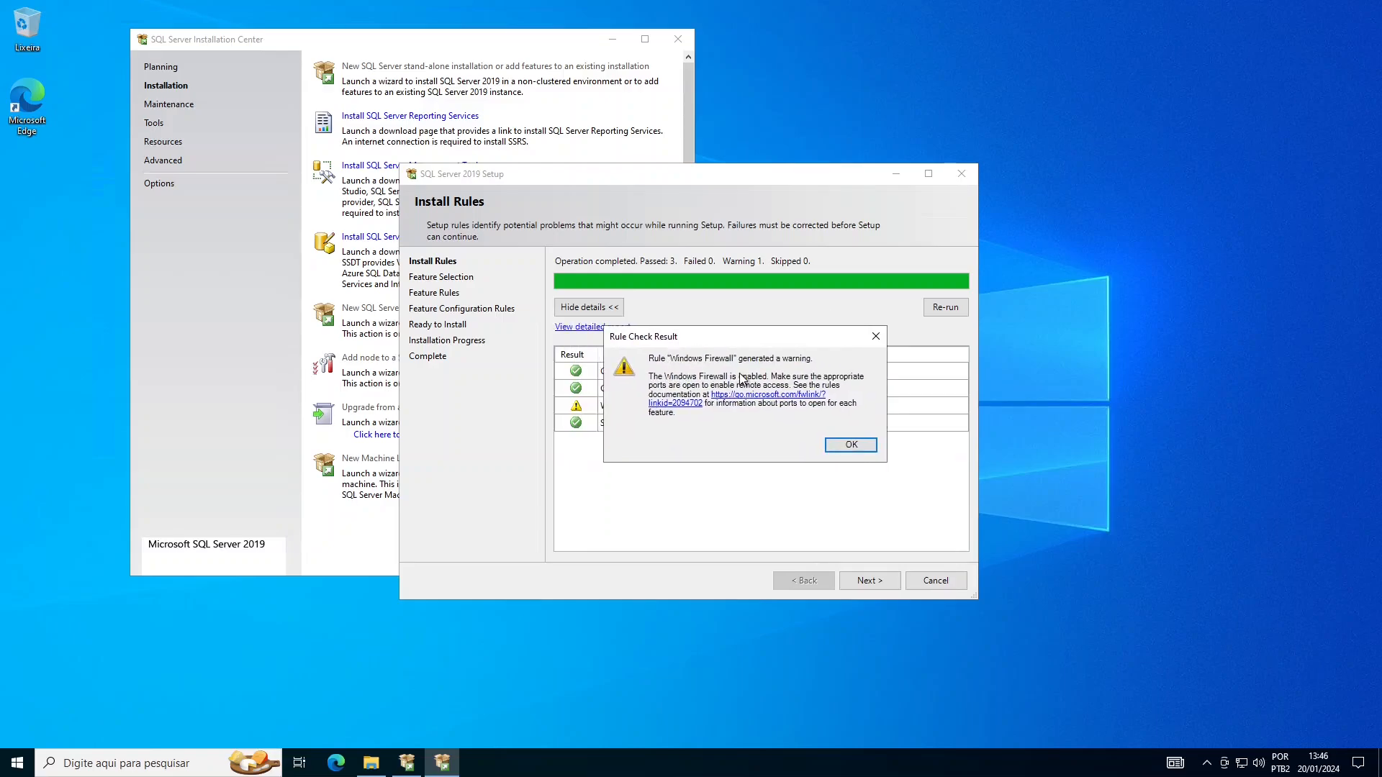
left_click(856, 444)
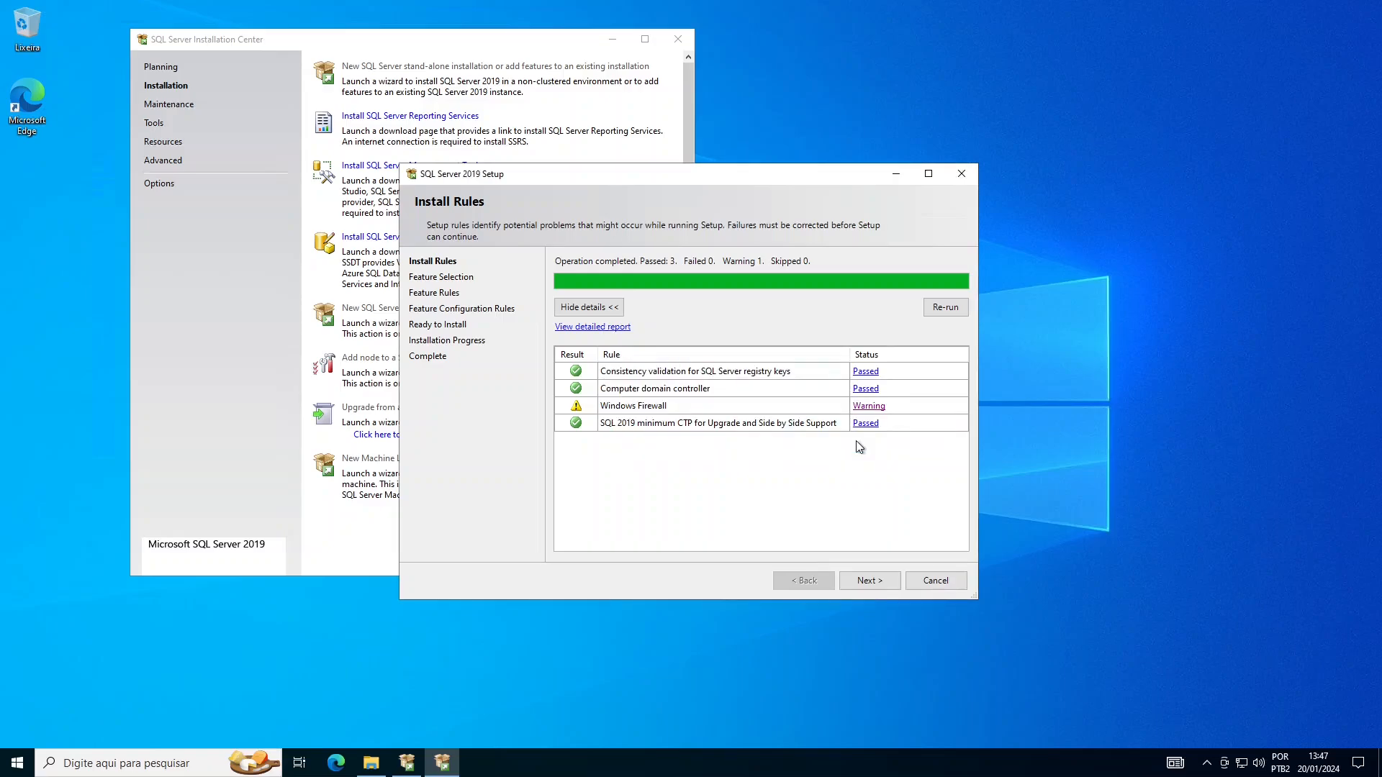
left_click(884, 583)
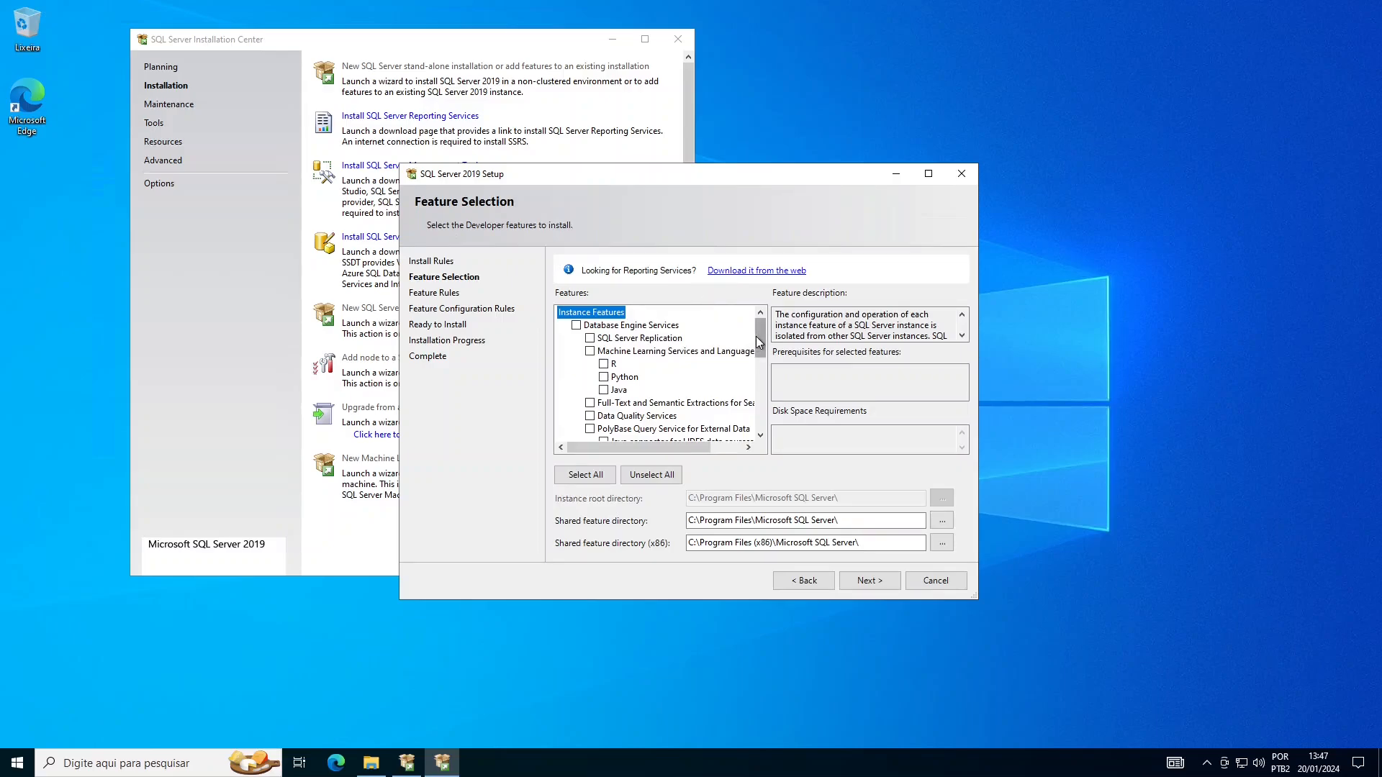
- Tick Database Engine Services in the Feature Selection list
mouse_move(757, 340)
left_mouse_down()
mouse_move(757, 425)
mouse_move(752, 324)
left_mouse_up()
left_click_drag(761, 335, 767, 420)
scroll(646, 334, "up", 7)
left_click(576, 326)
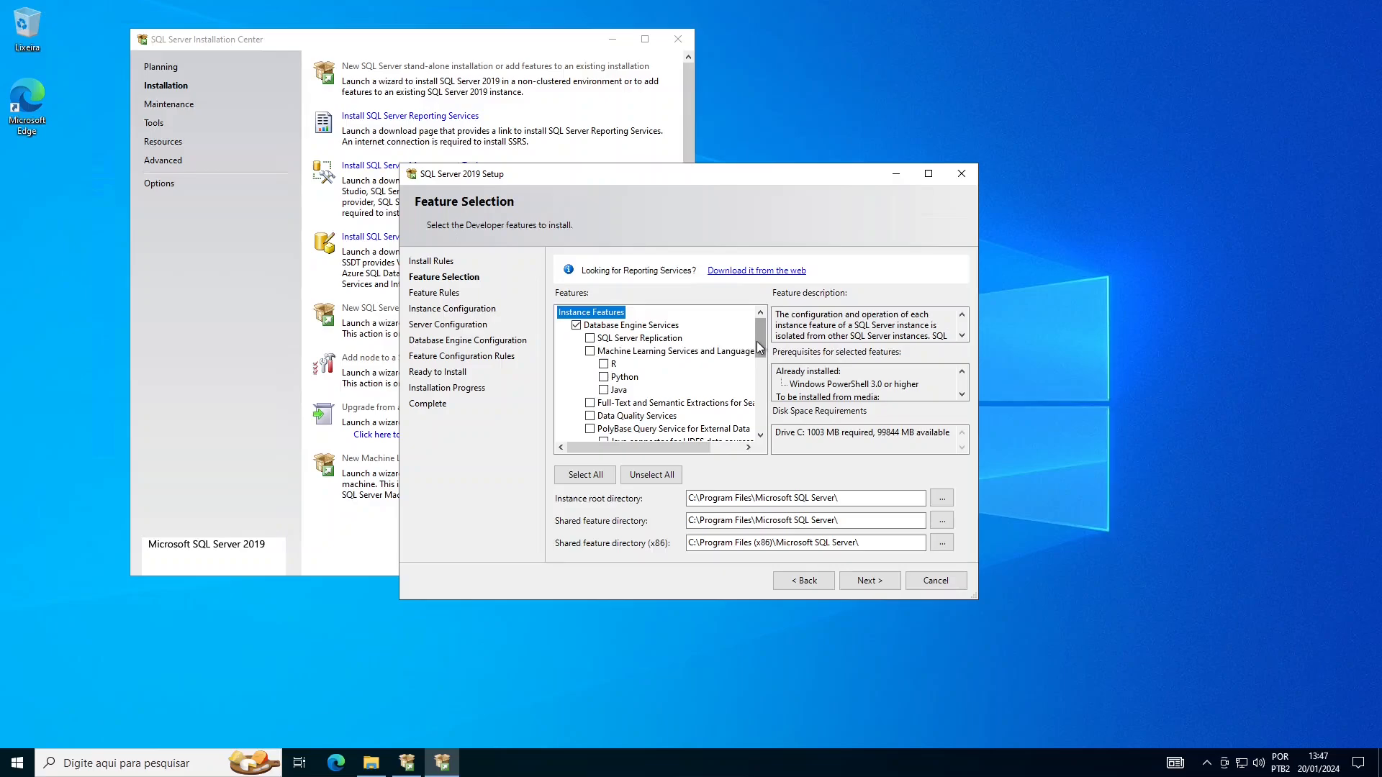
mouse_move(757, 347)
left_mouse_down()
mouse_move(753, 414)
mouse_move(755, 337)
left_mouse_up()
- Advance to Instance Configuration, keeping Default instance MSSQLSERVER under MSSQL15.MSSQLSERVER
left_click(886, 581)
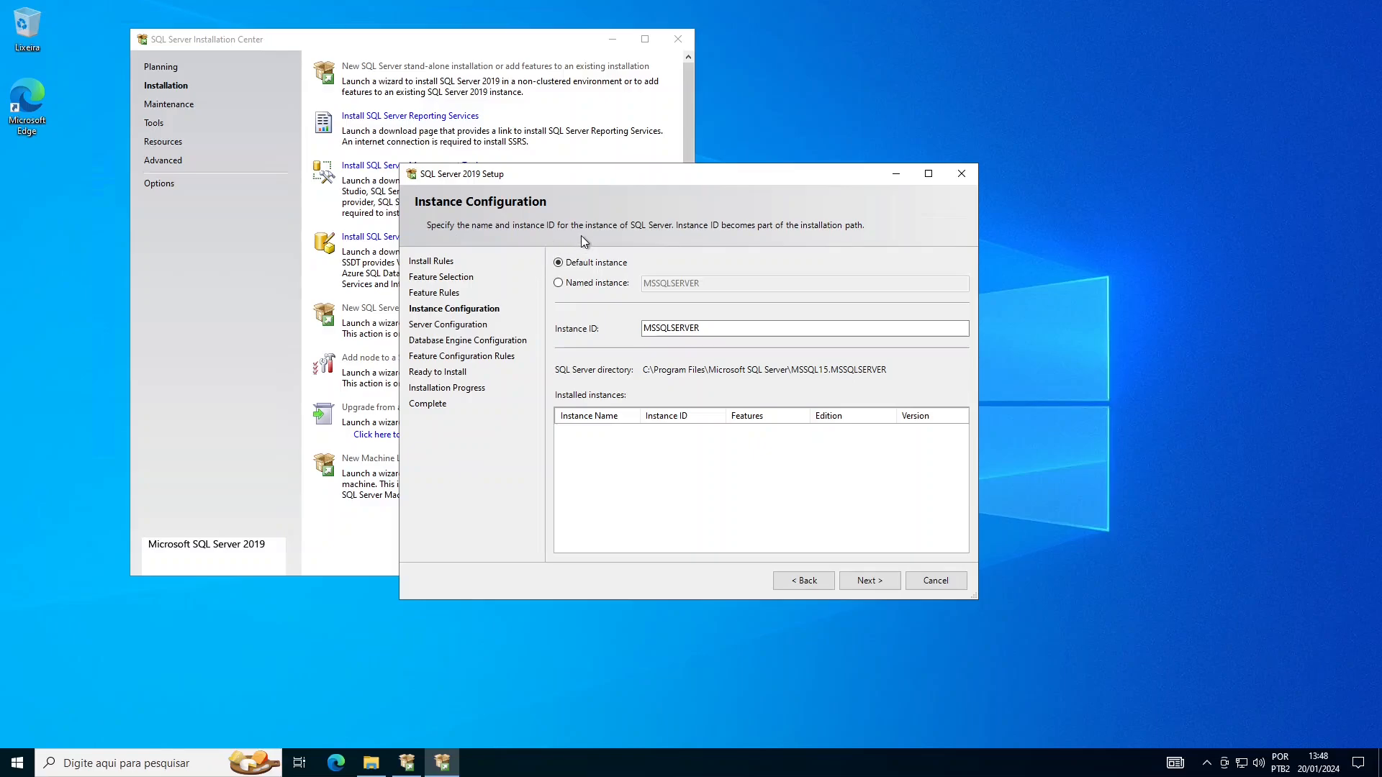
left_click_drag(440, 176, 492, 166)
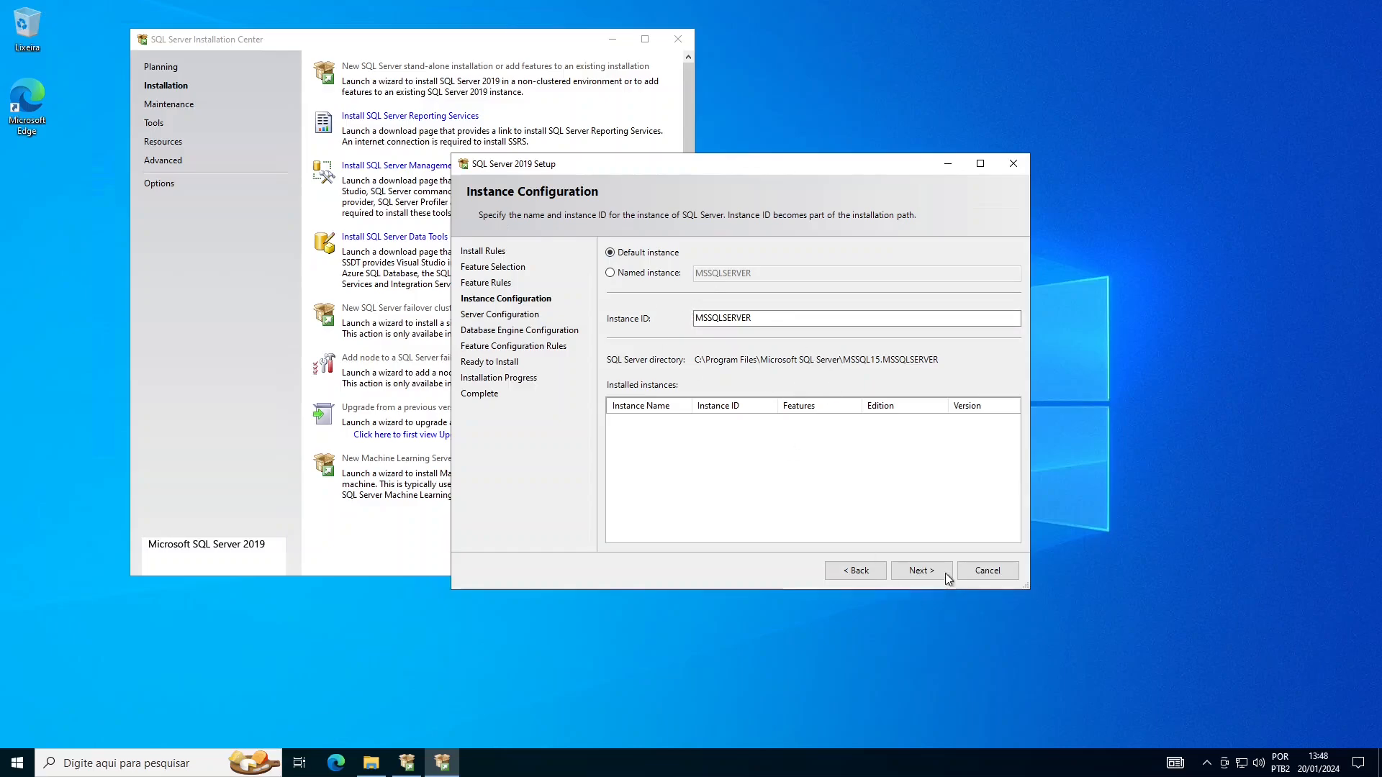
- Move to Server Configuration and view the Latin1_General_CI_AS Database Engine collation
left_click(921, 571)
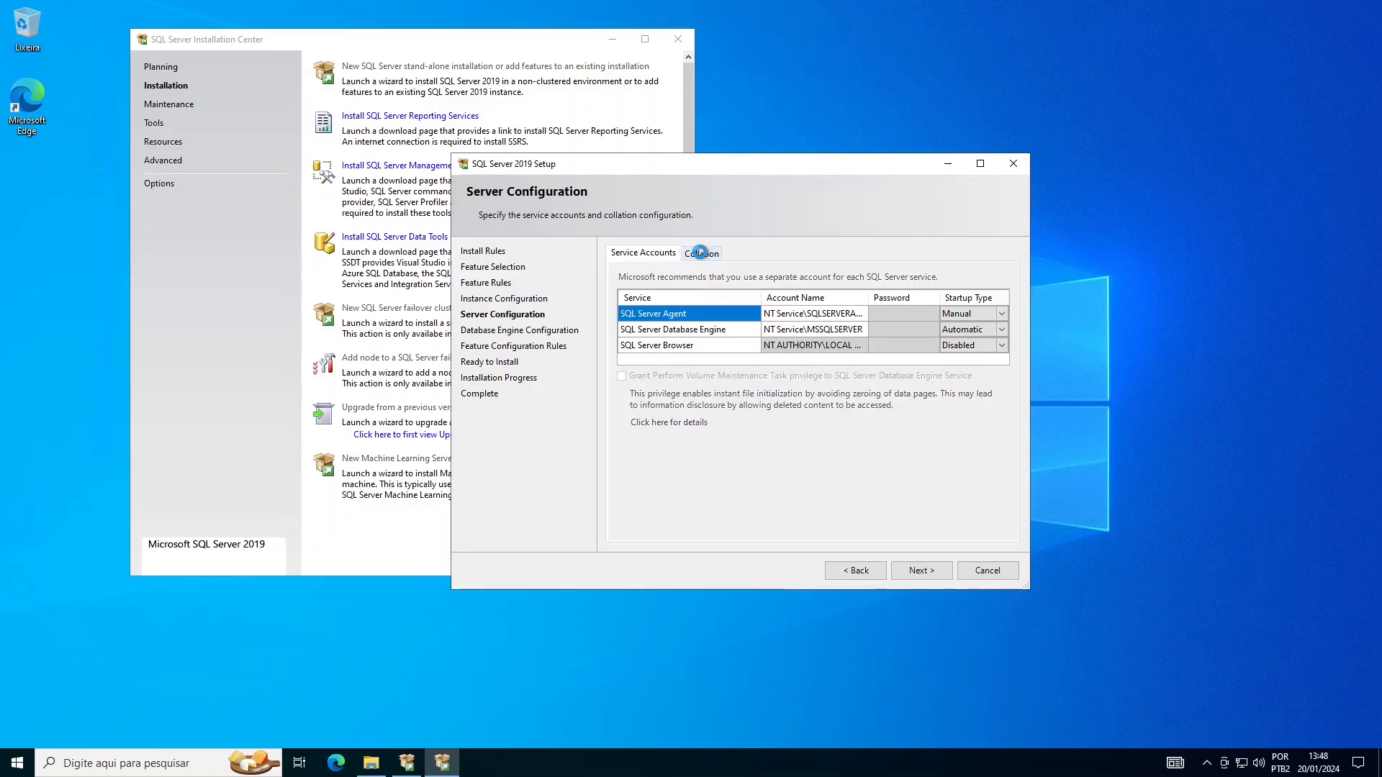
left_click(702, 254)
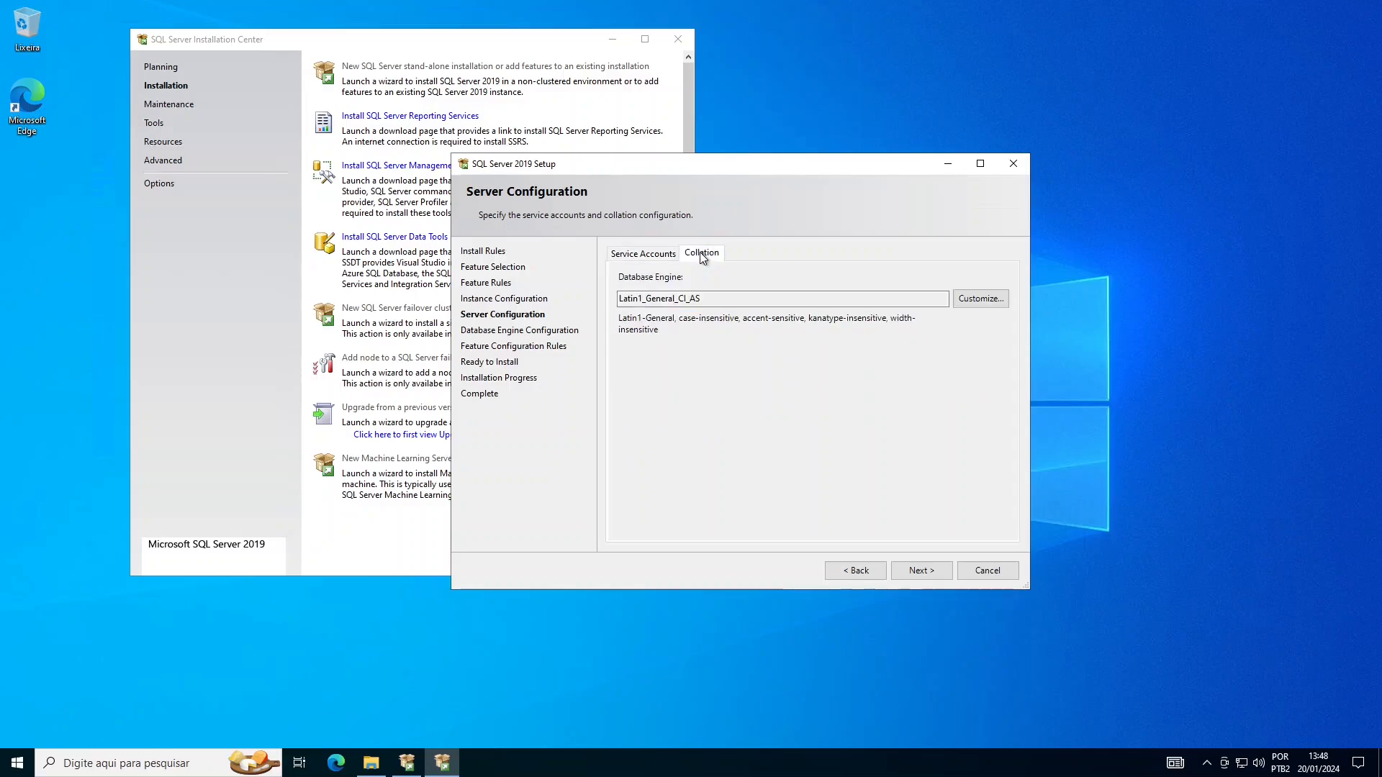
left_click(969, 298)
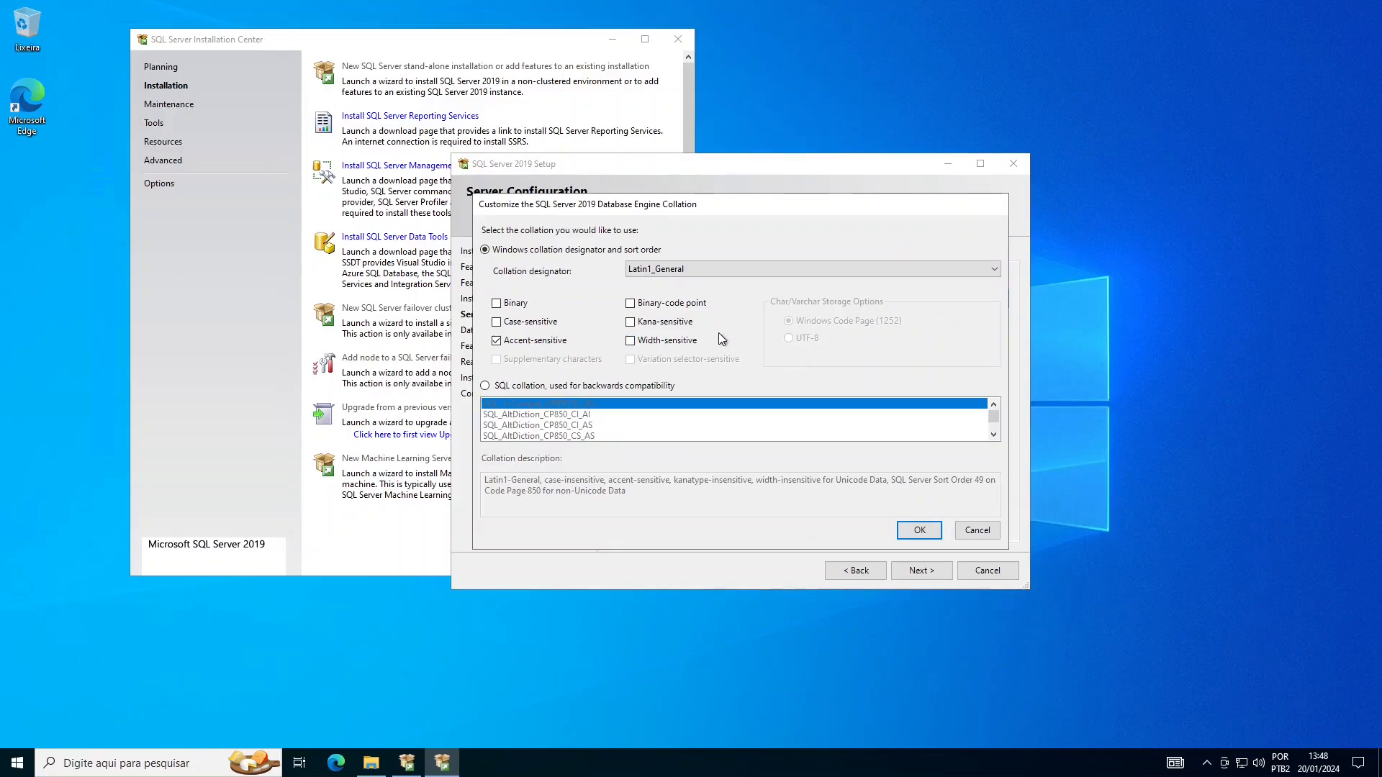
left_click(702, 270)
left_click(908, 205)
left_click(984, 534)
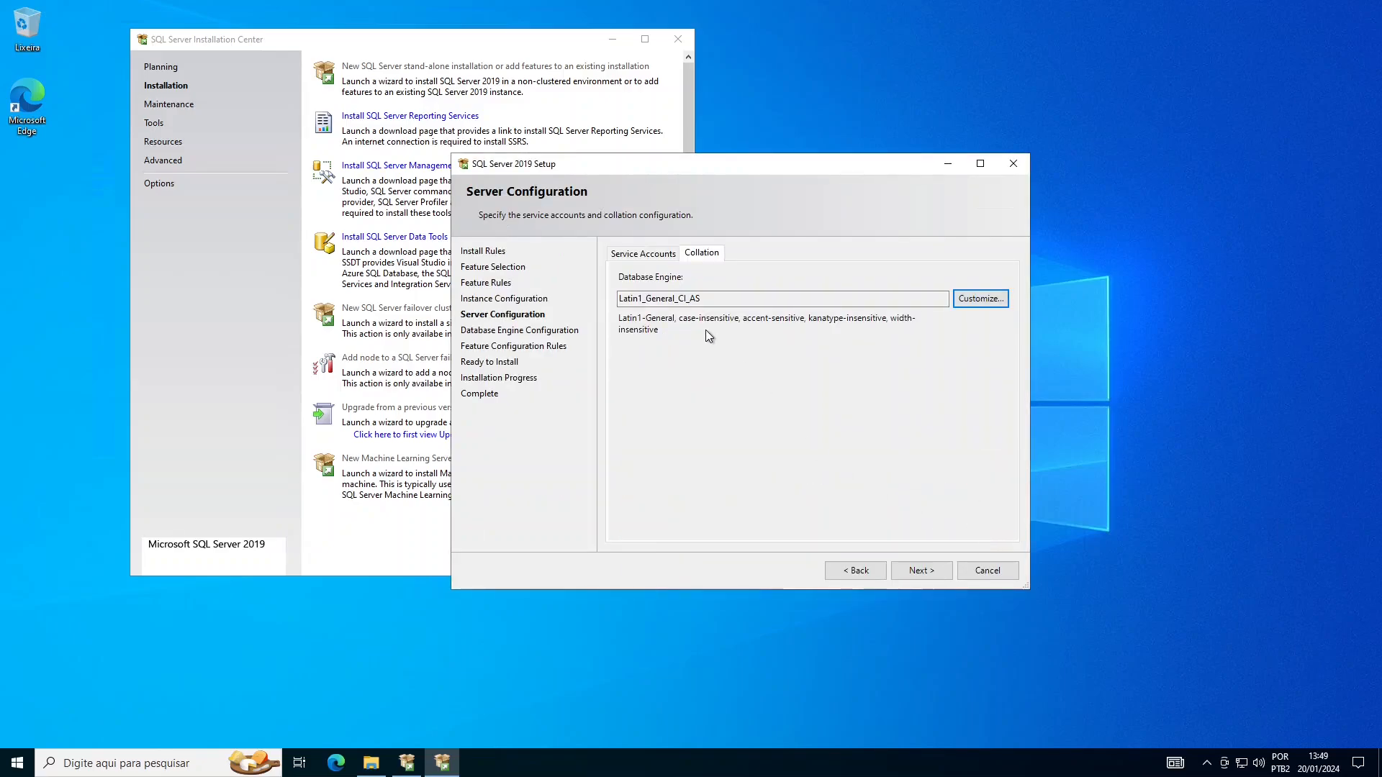
left_click(978, 299)
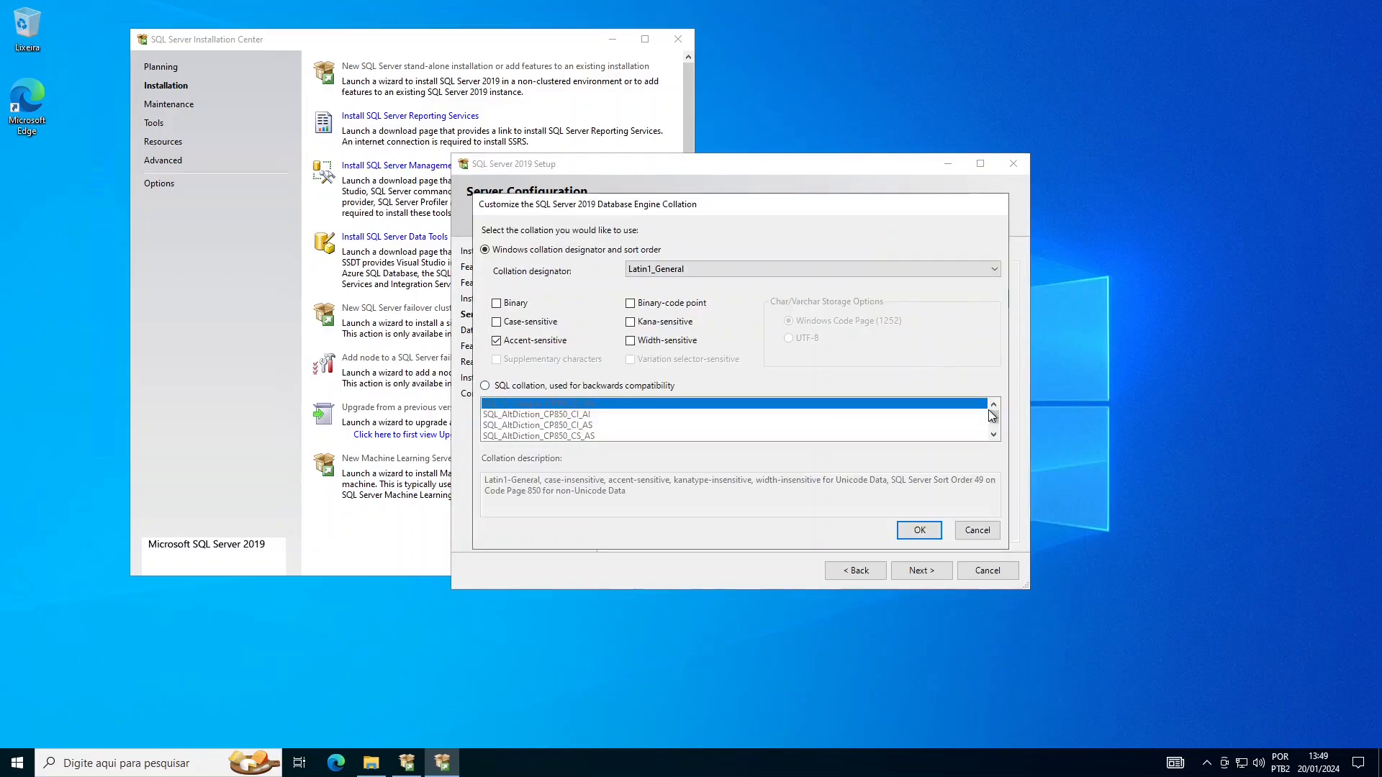
left_click(964, 268)
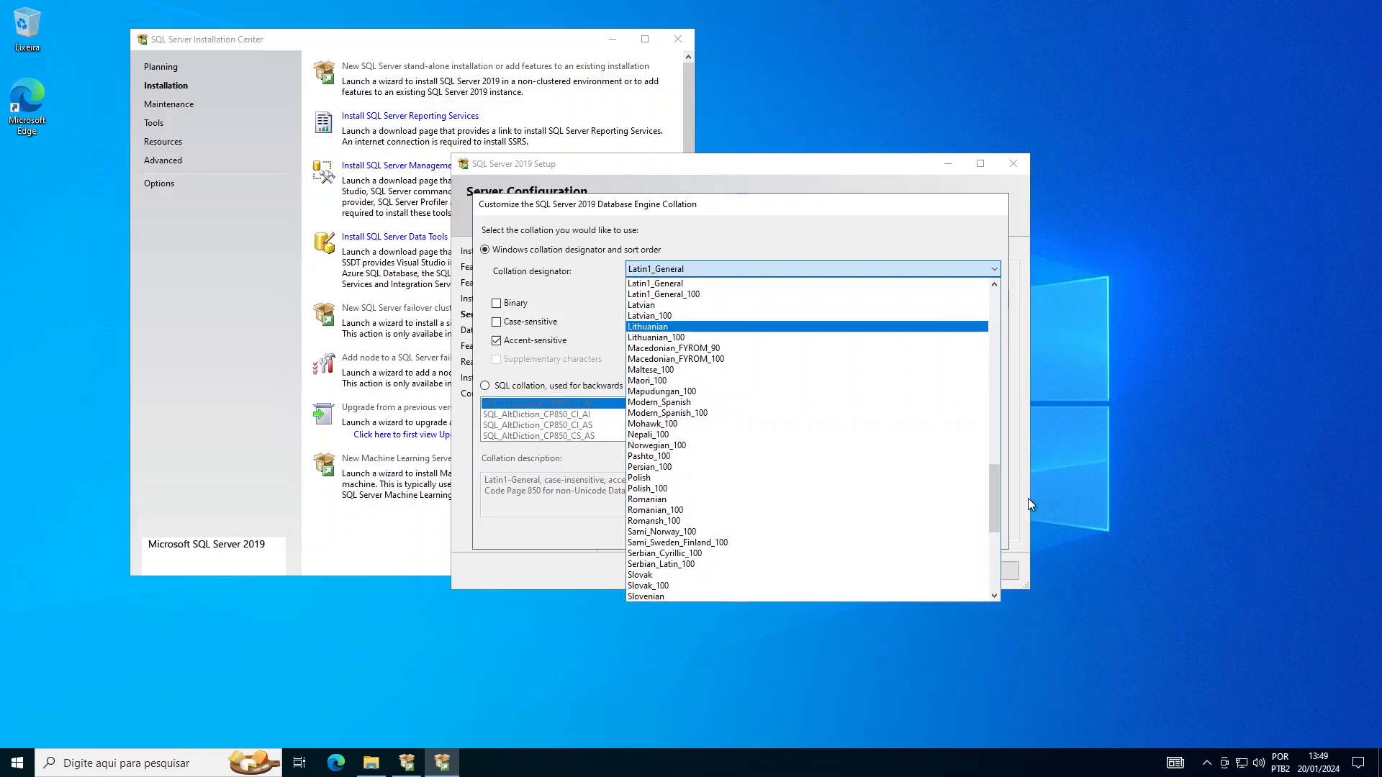
left_click_drag(995, 488, 883, 218)
left_click(884, 218)
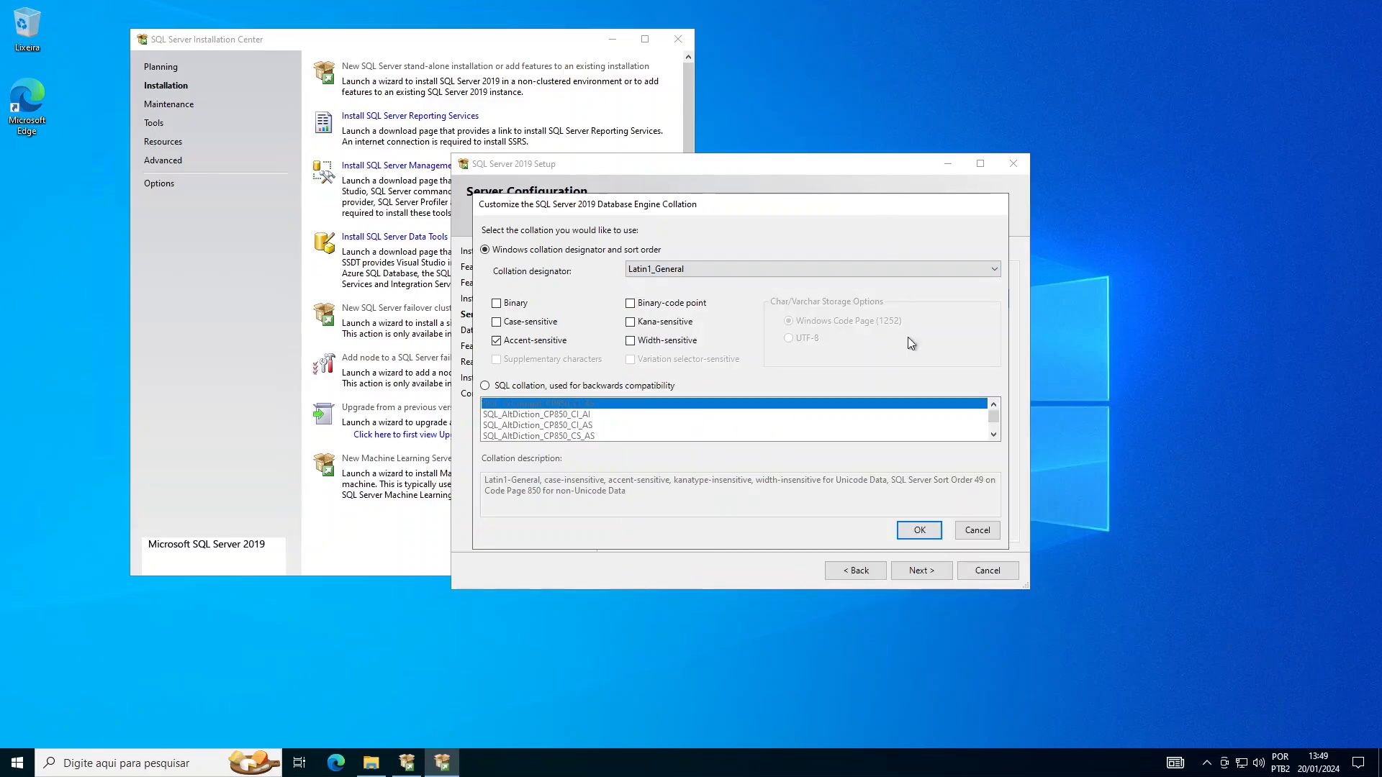
left_click(977, 530)
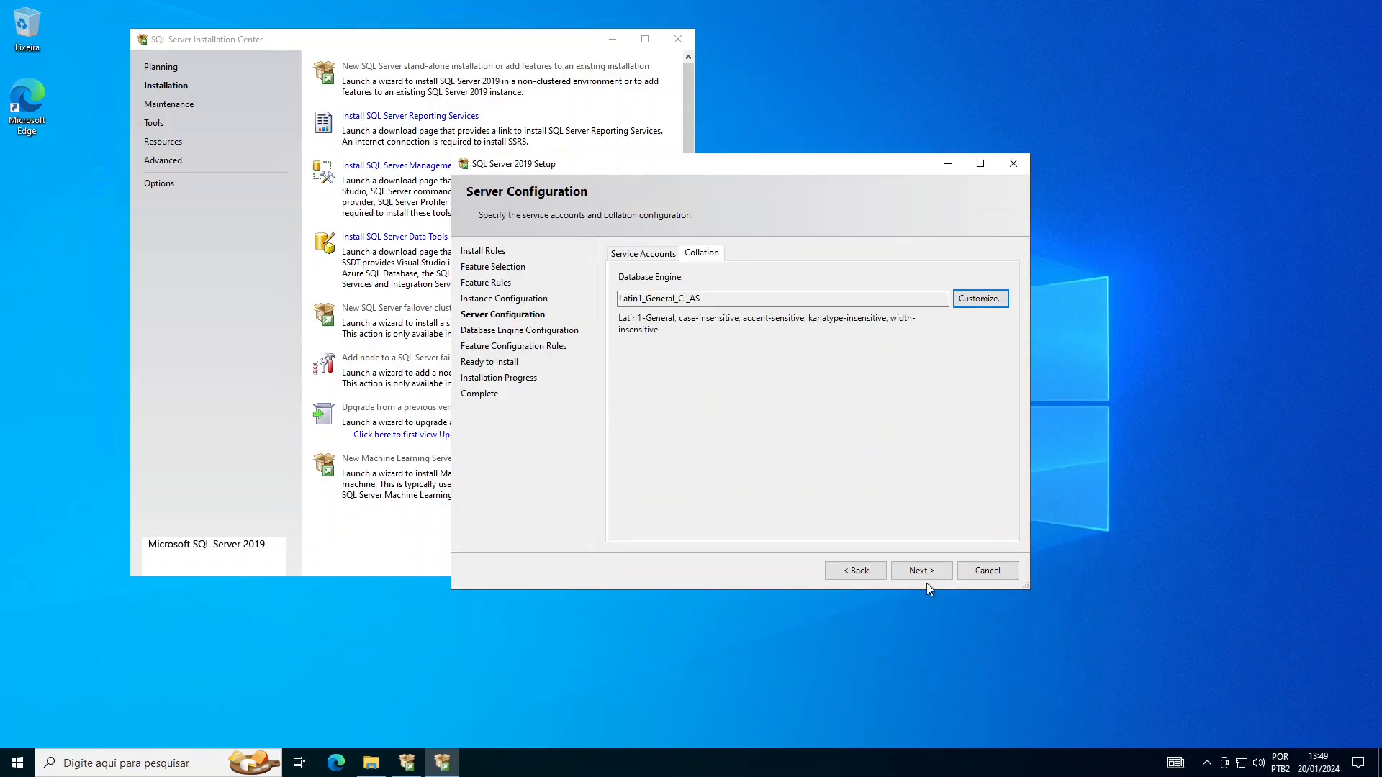
- Set SQL Server Agent and Browser startup to Automatic and grant Perform Volume Maintenance Task
left_click(643, 253)
left_click(1000, 313)
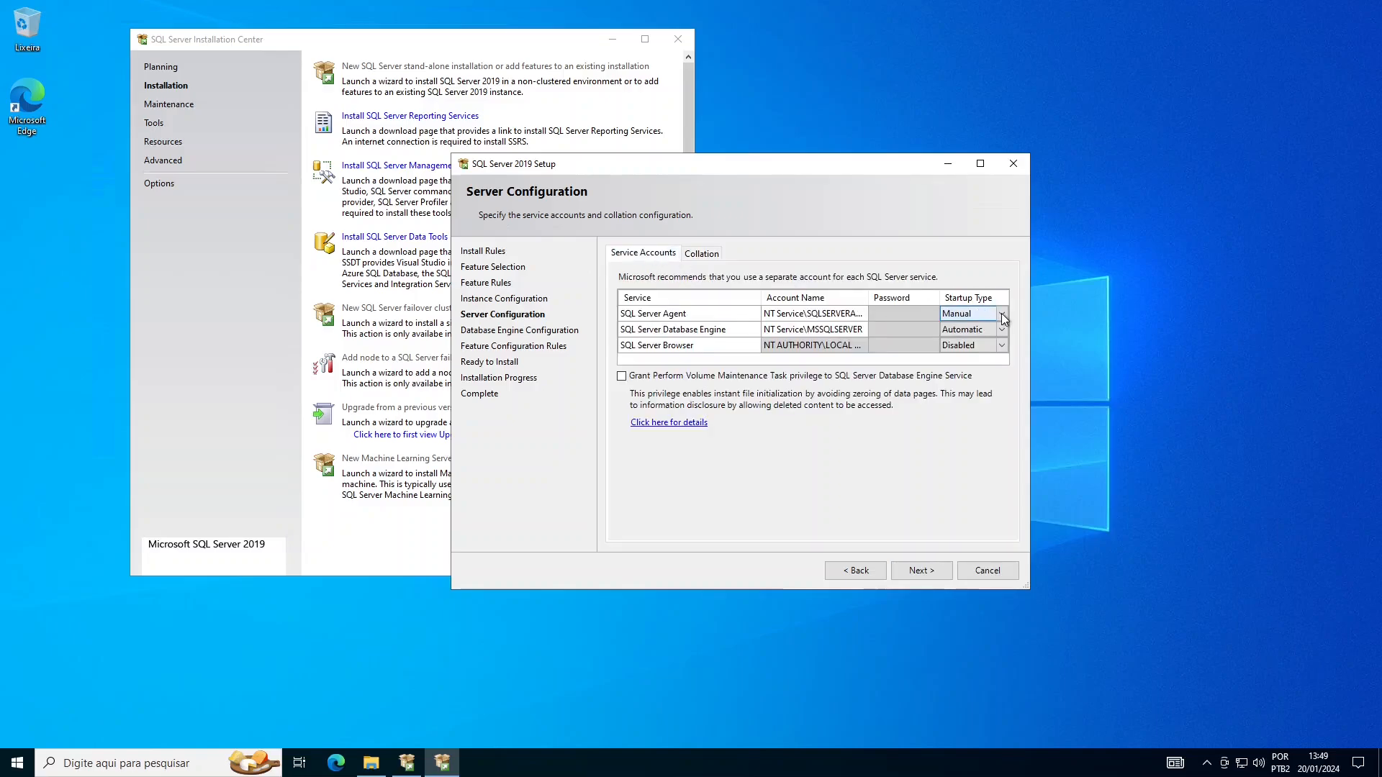
left_click(1001, 314)
left_click(966, 330)
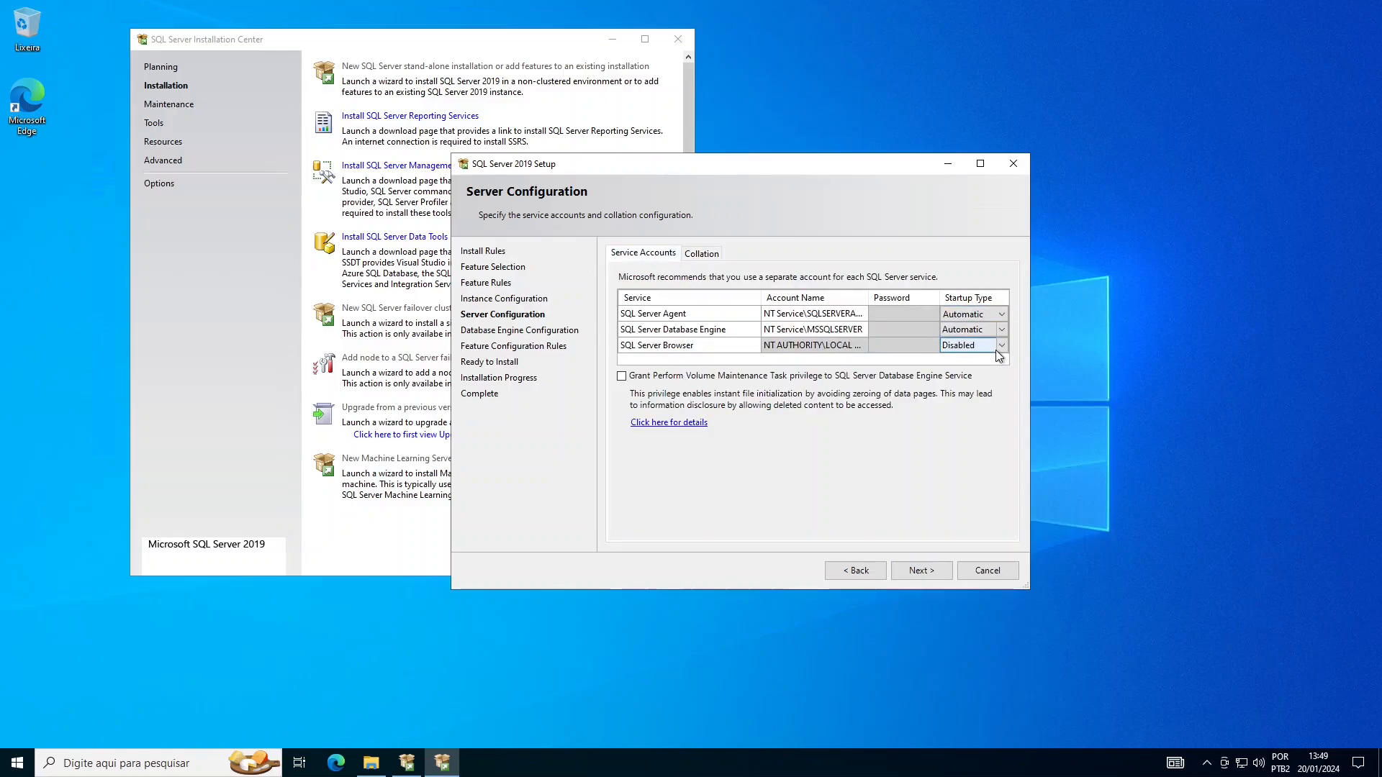
left_click(998, 345)
left_click(1000, 346)
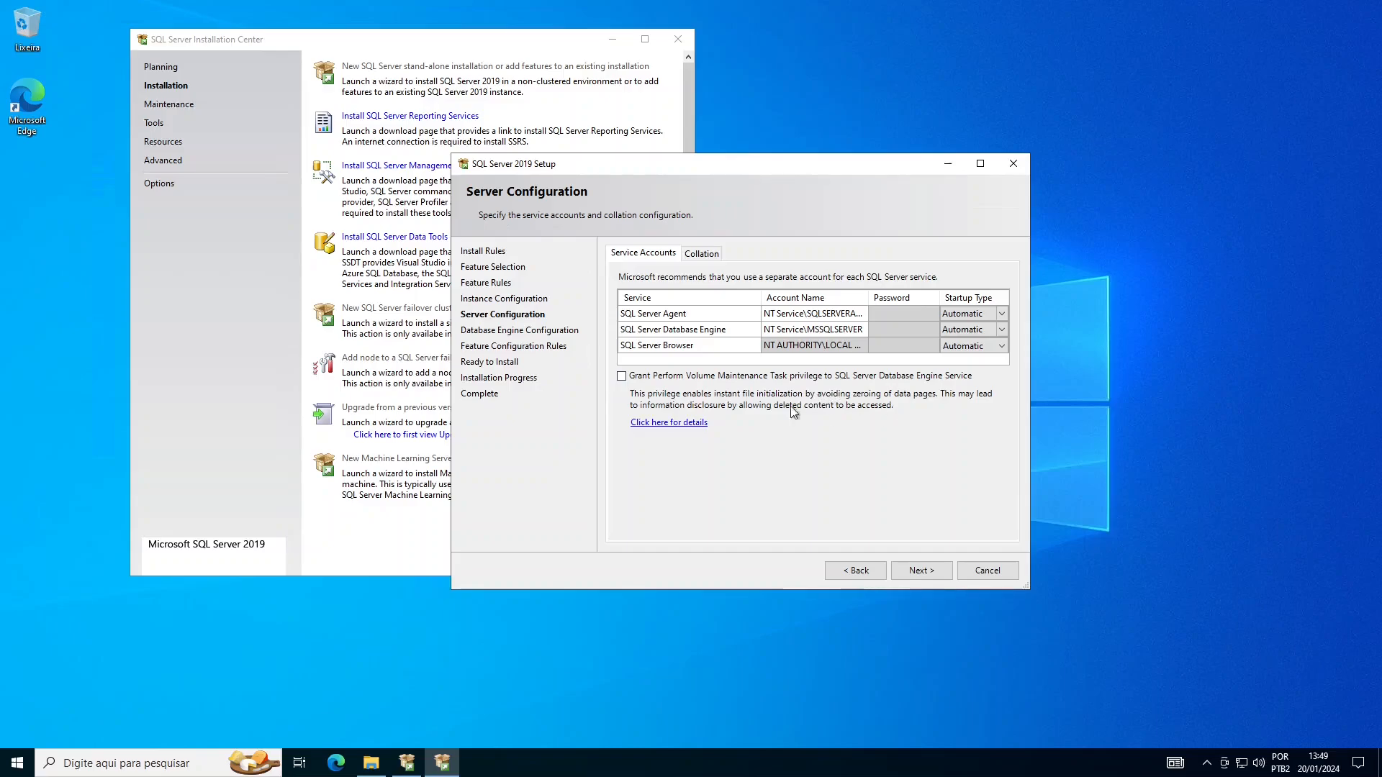
left_click(623, 381)
- Switch to Mixed Mode, enter and confirm the sa password, and add the current user as administrator
left_click(935, 570)
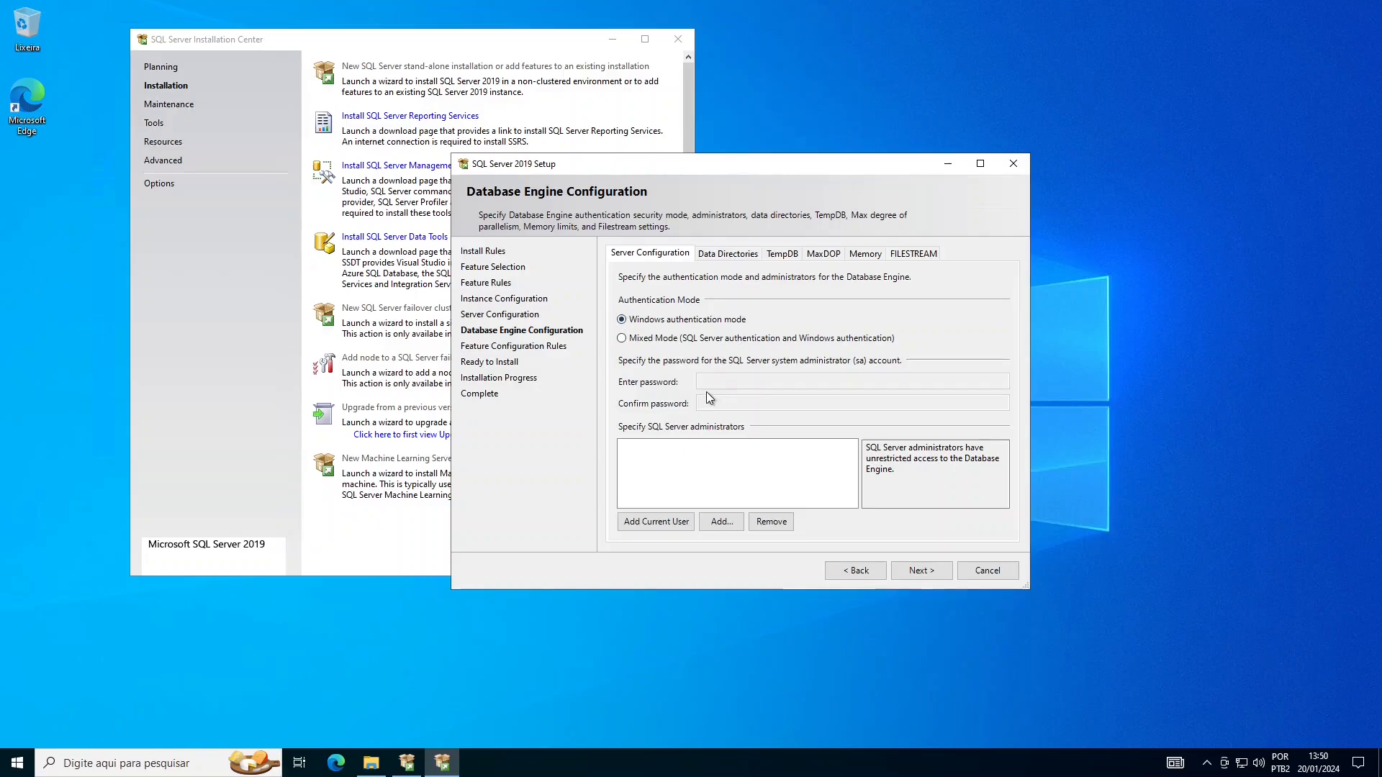
left_click(627, 339)
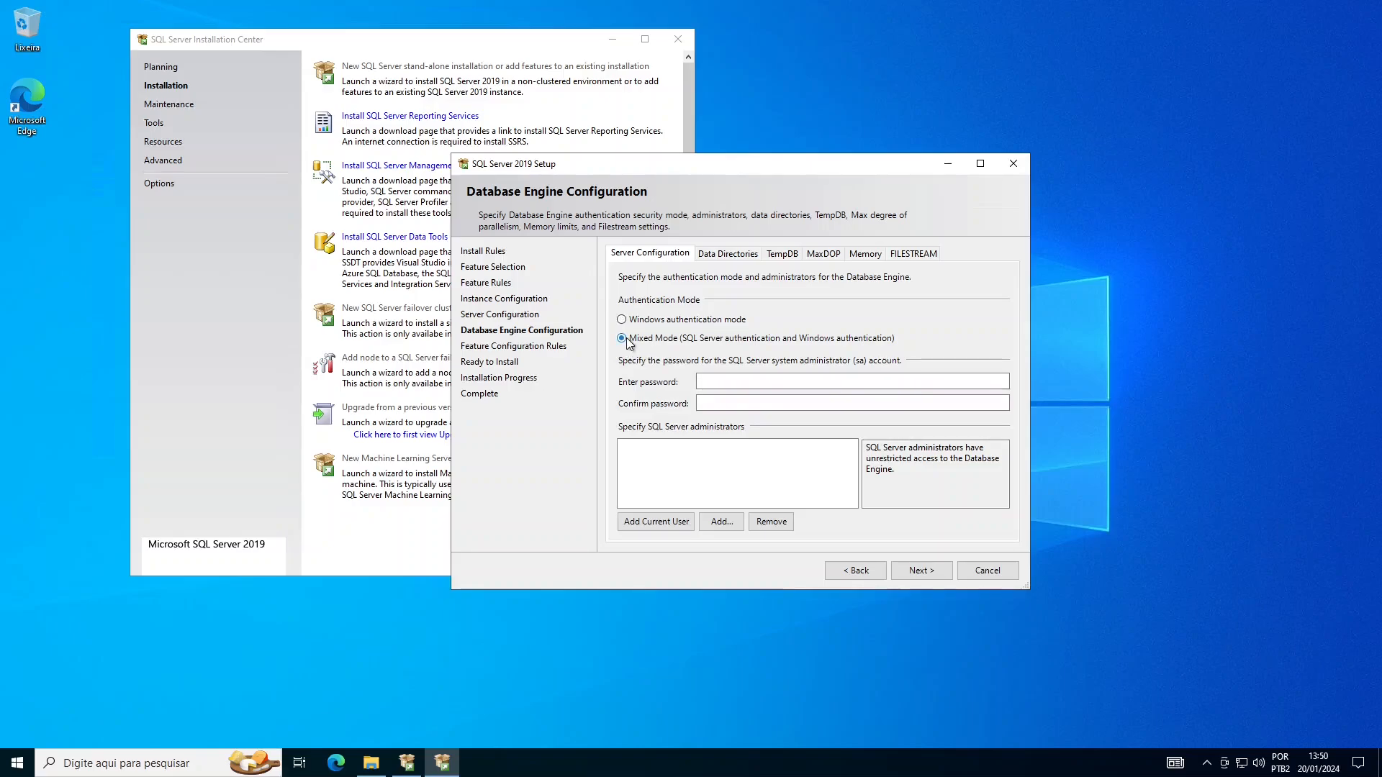
left_click(806, 382)
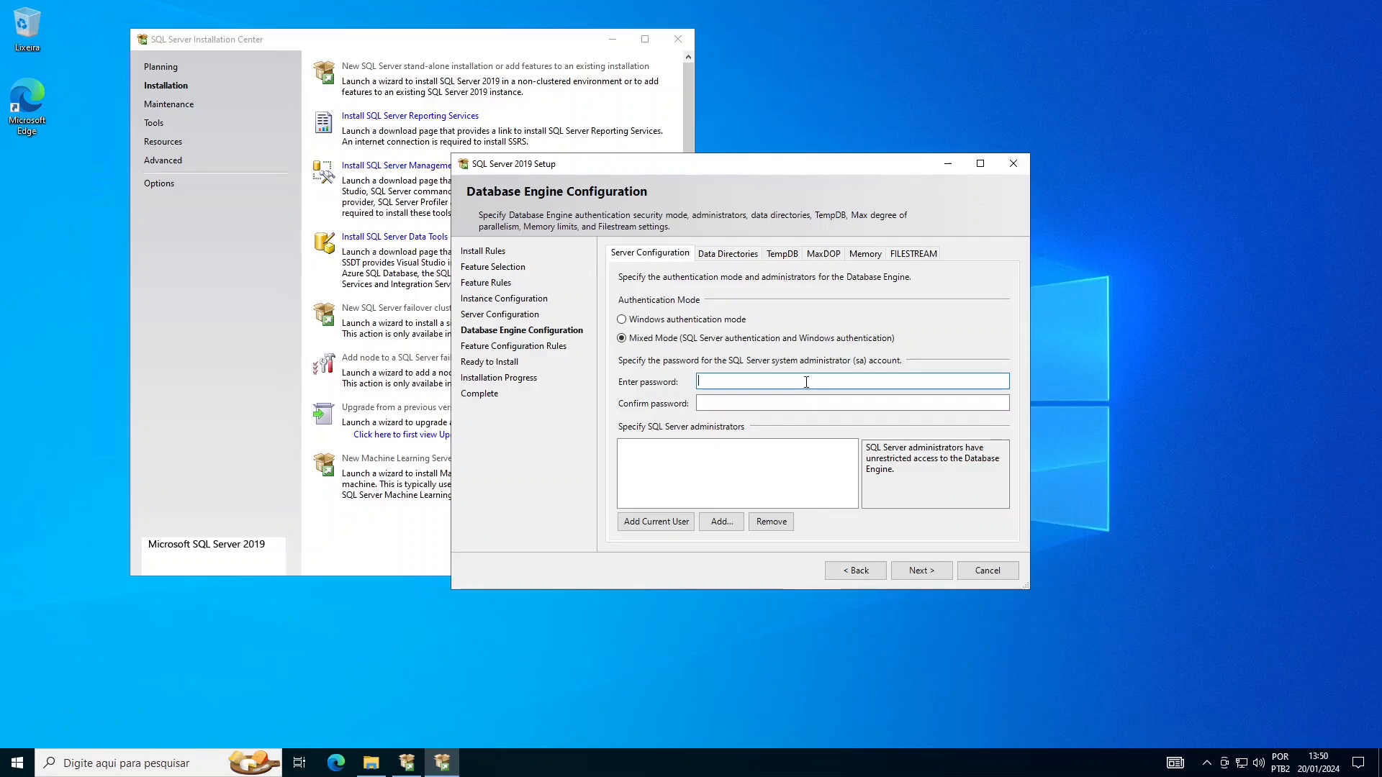
type("123")
left_click(782, 407)
type("123")
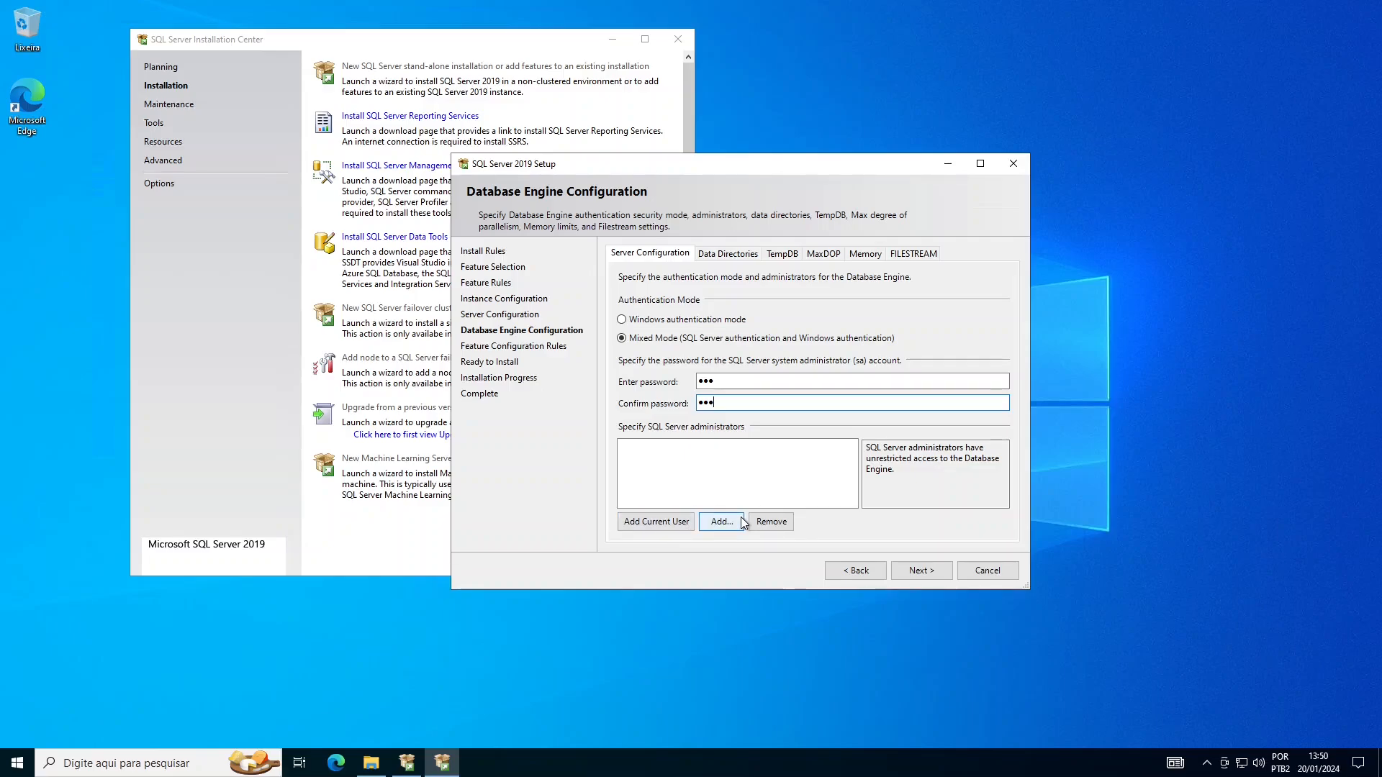
left_click(680, 524)
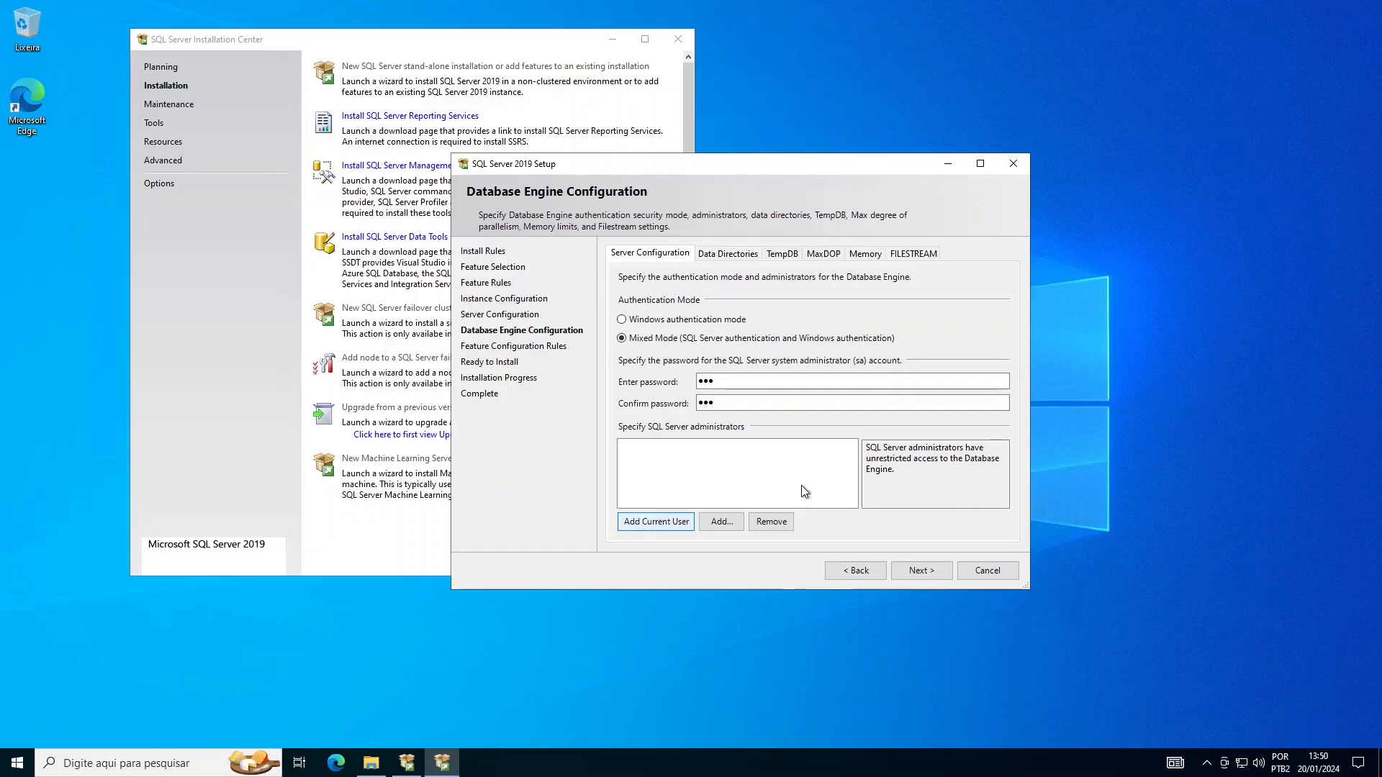
- Inspect the user database, log and backup directory paths on the Data Directories tab
left_click(713, 254)
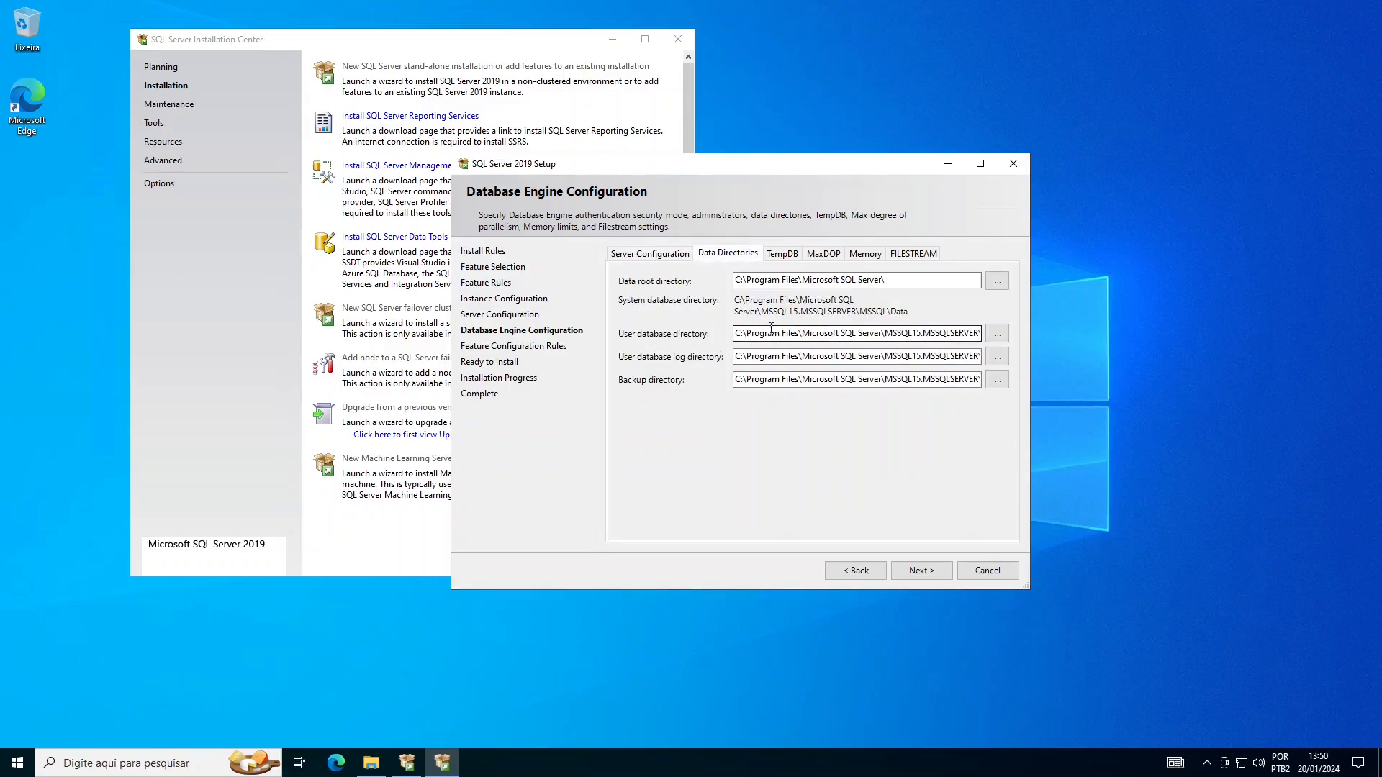
left_click_drag(749, 331, 1010, 331)
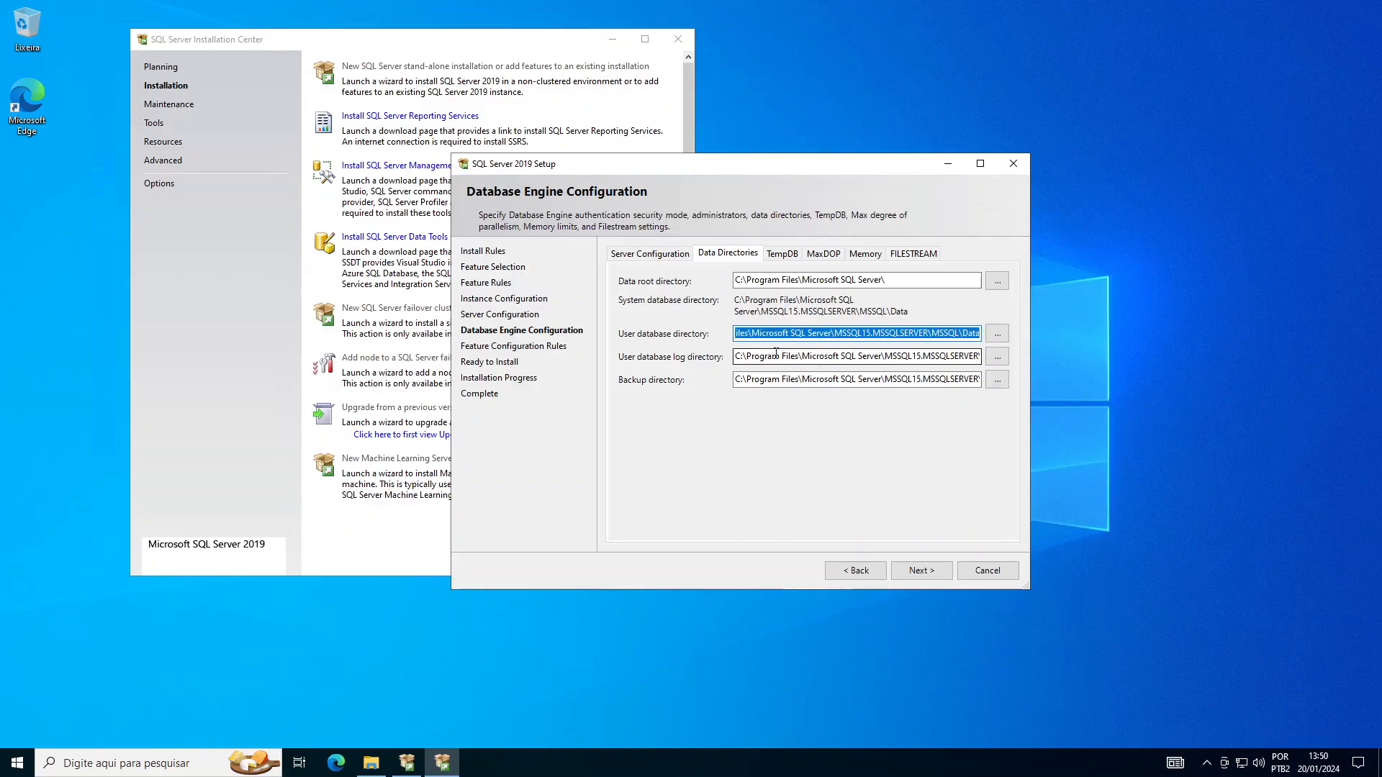
left_click_drag(771, 355, 1051, 357)
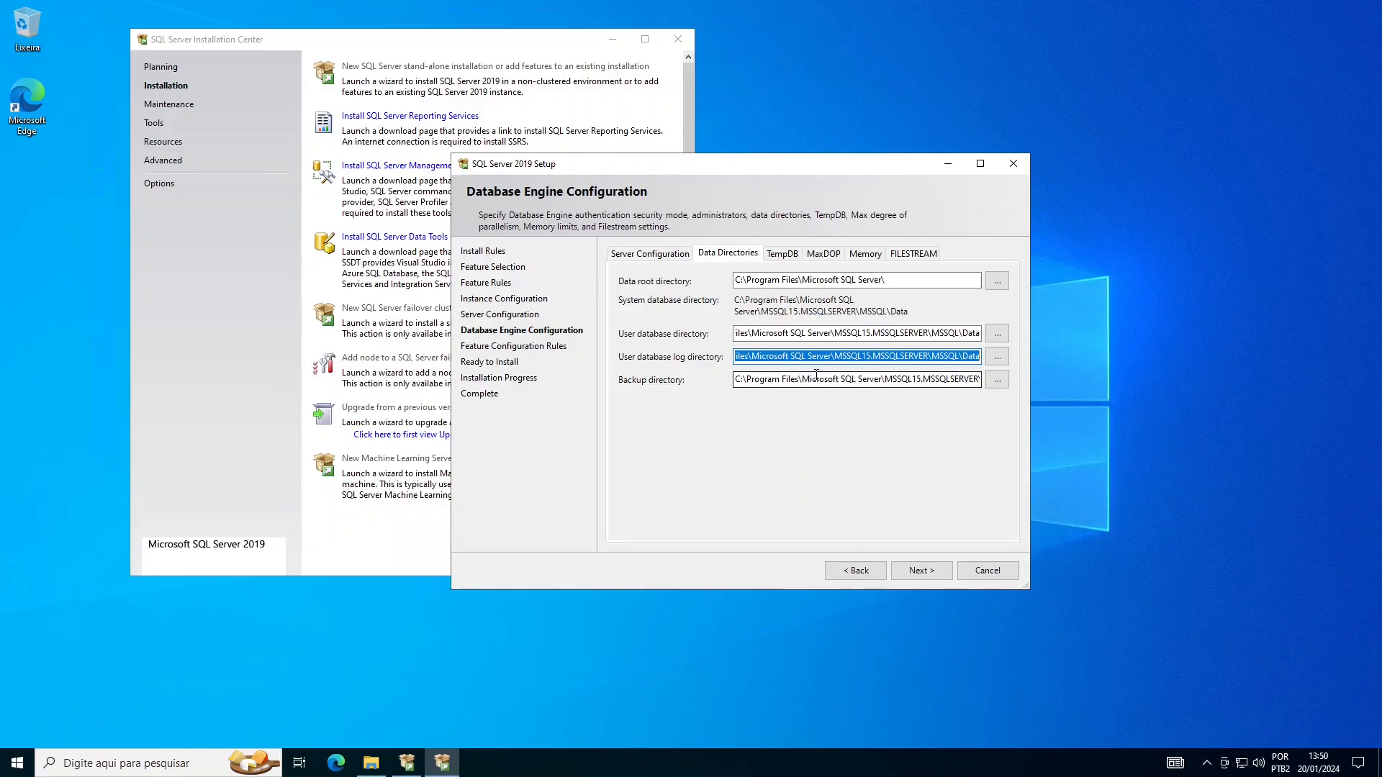
left_click_drag(816, 374, 1044, 389)
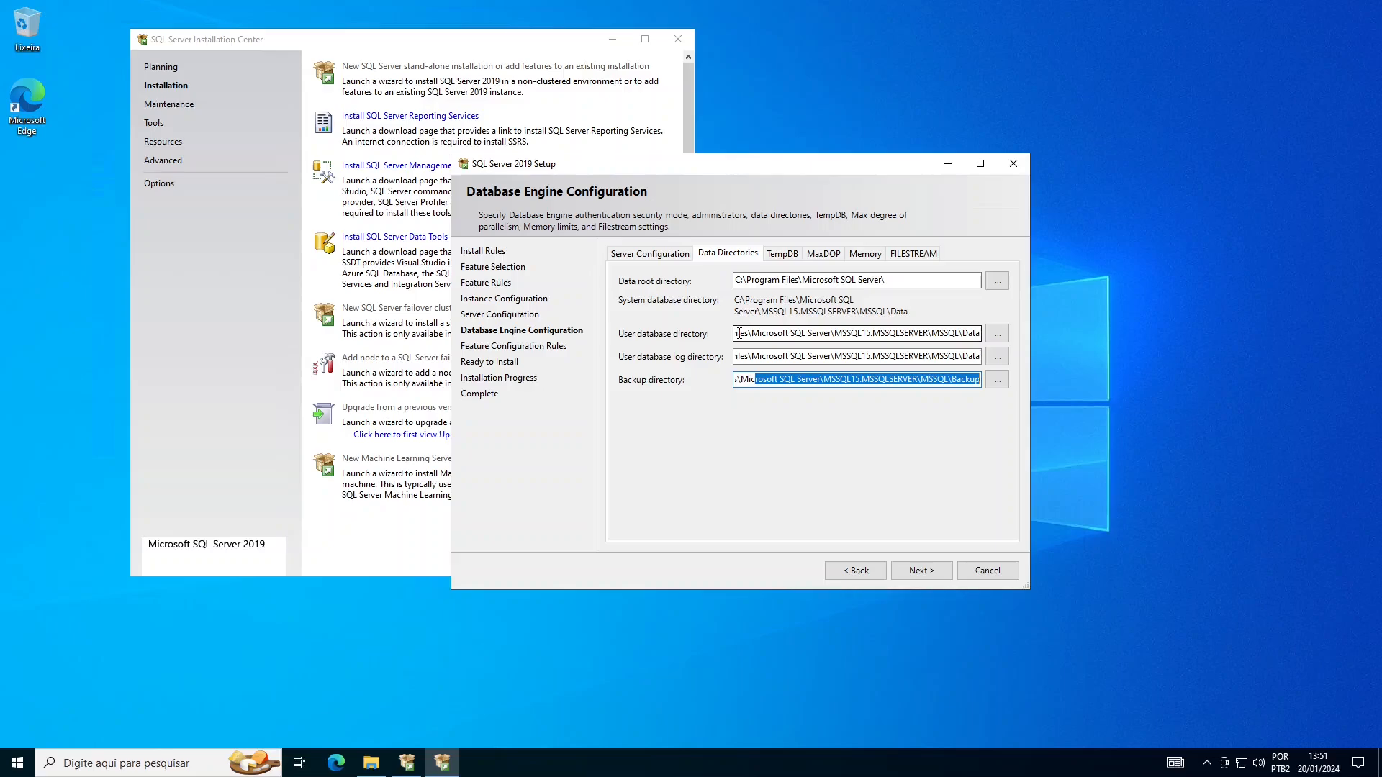
left_click_drag(738, 333, 1046, 341)
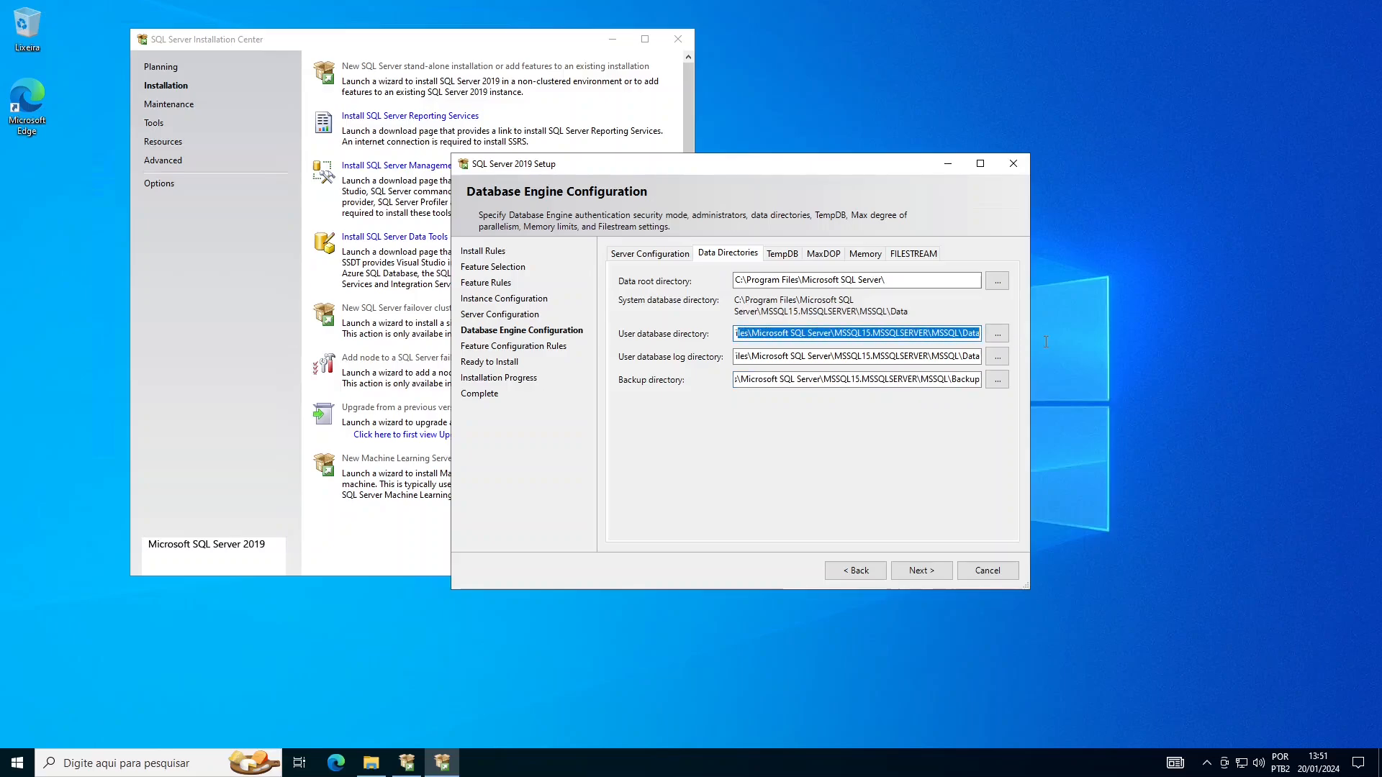
left_click_drag(744, 356, 1016, 359)
left_click_drag(739, 379, 993, 402)
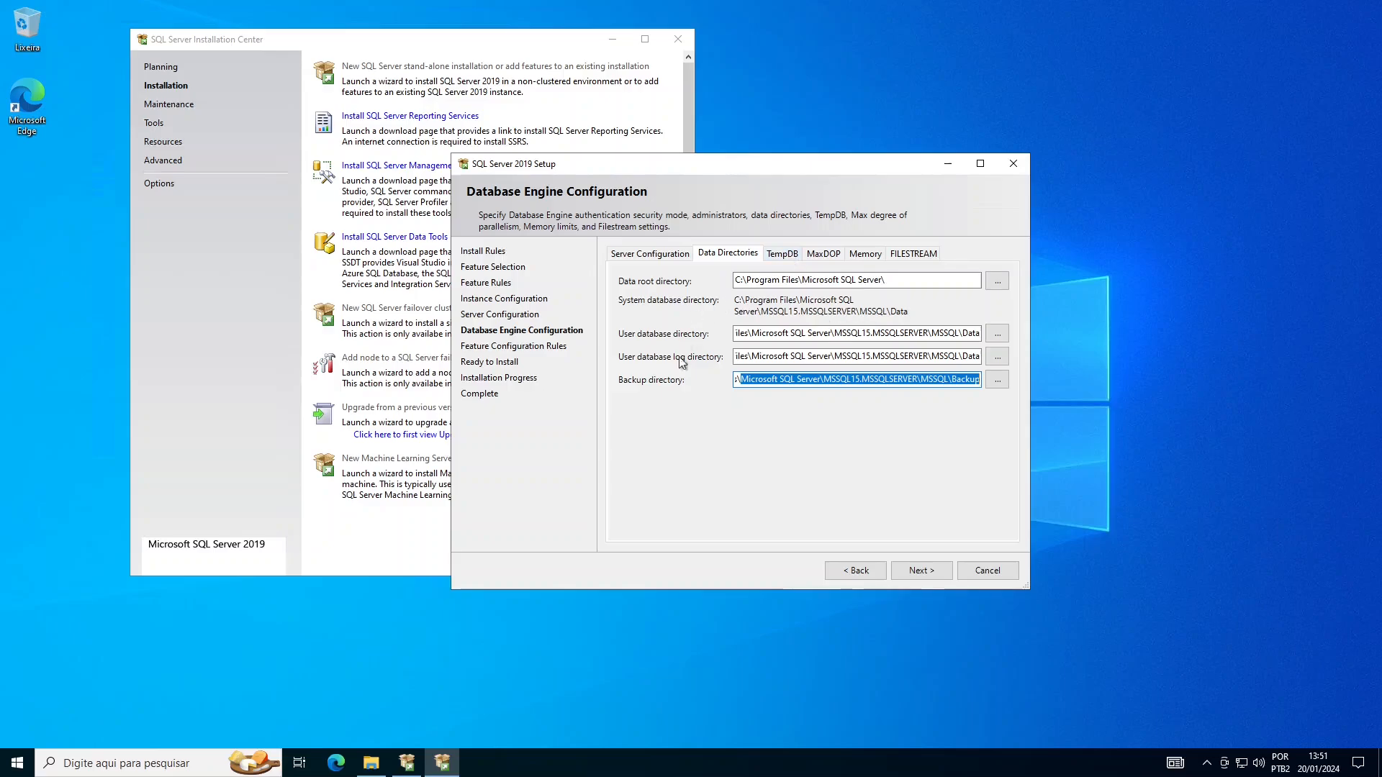
- Review the TempDB file settings, then view the Database Engine's MaxDOP setting
left_click(781, 256)
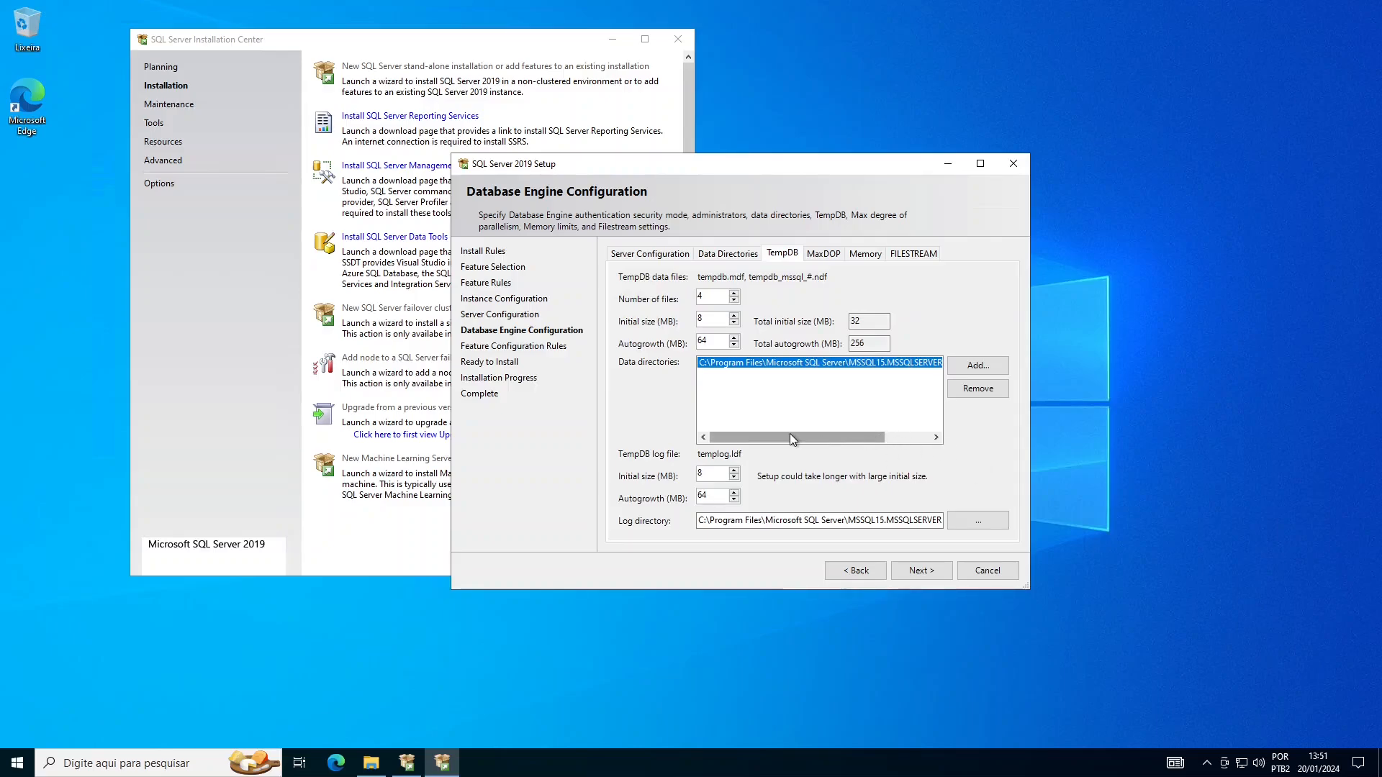
mouse_move(788, 433)
left_mouse_down()
mouse_move(862, 442)
mouse_move(766, 438)
left_mouse_up()
left_click_drag(836, 439, 940, 440)
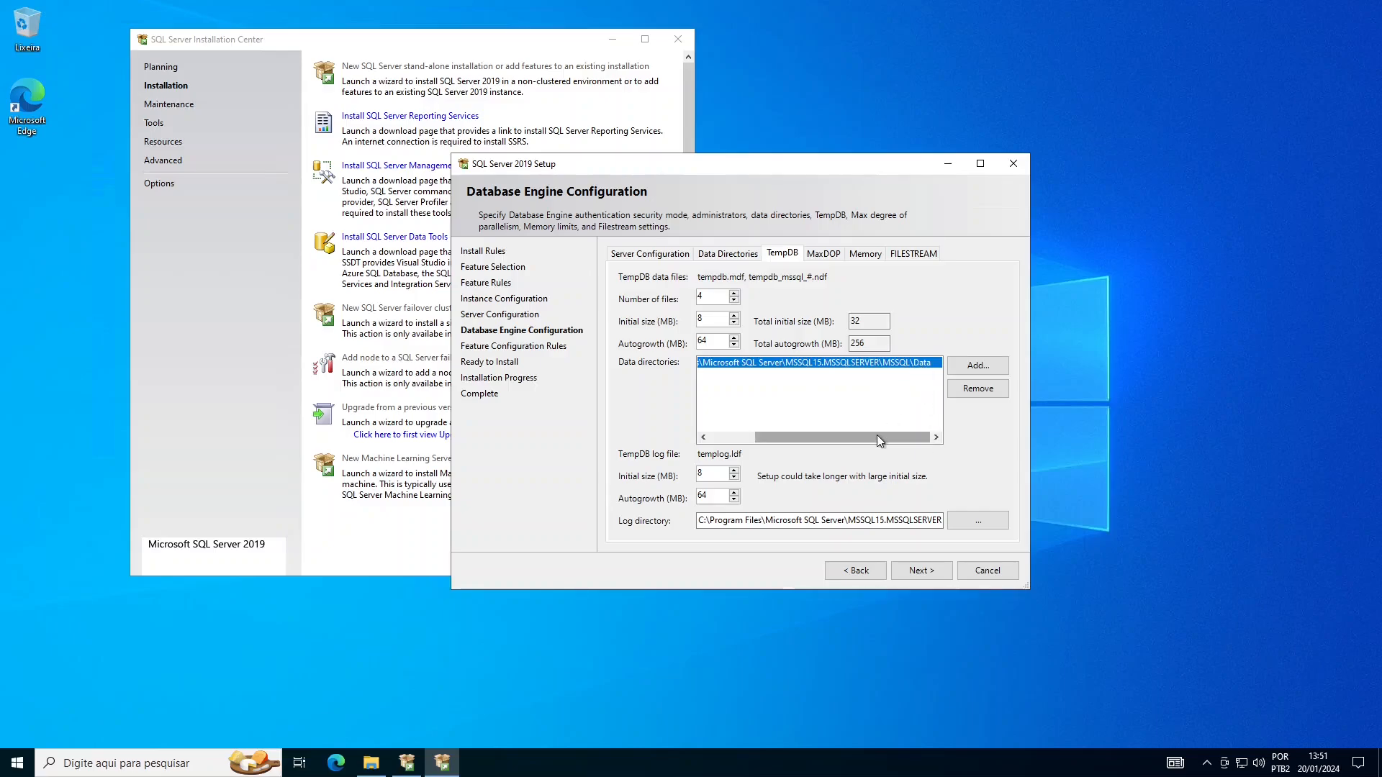
left_click(824, 253)
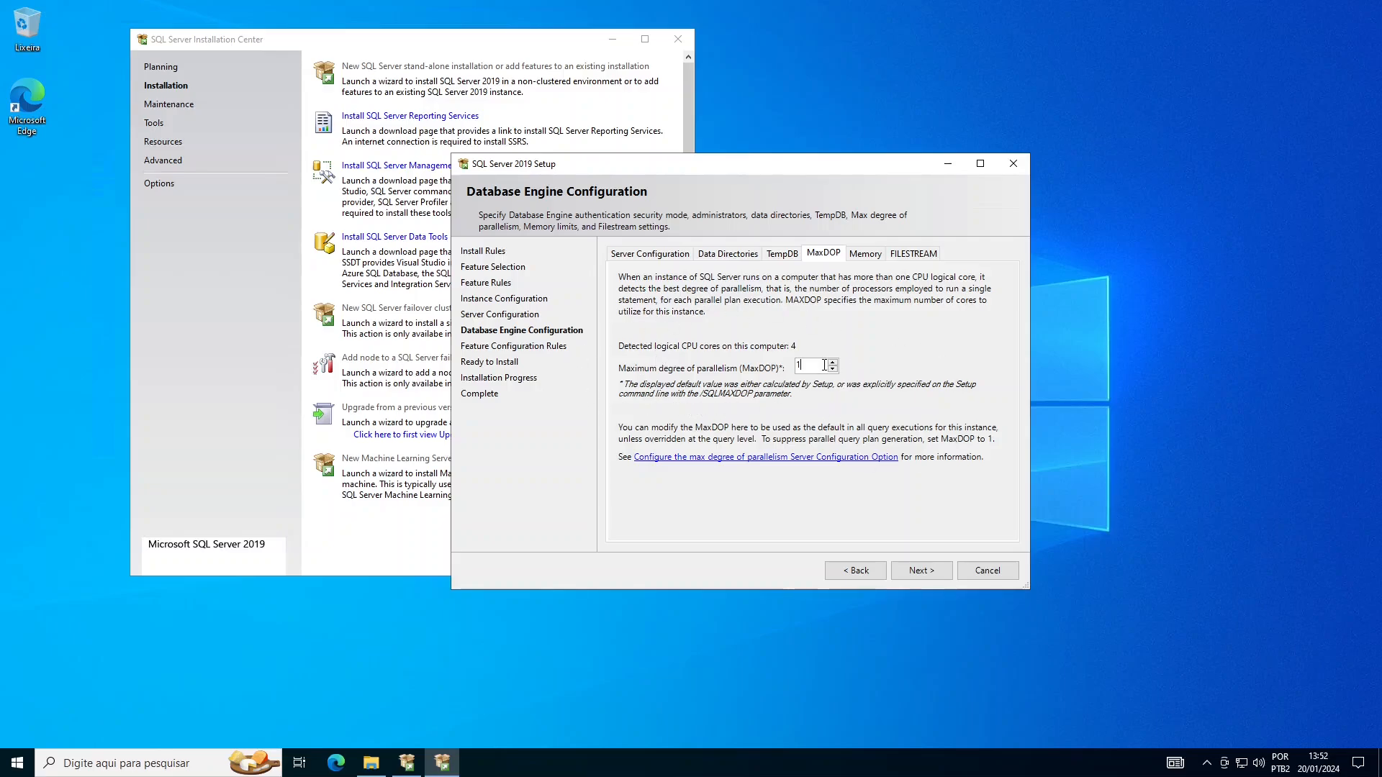
- Show the server Memory settings and choose the Recommended limits of 0 to 3892 MB
left_click(867, 255)
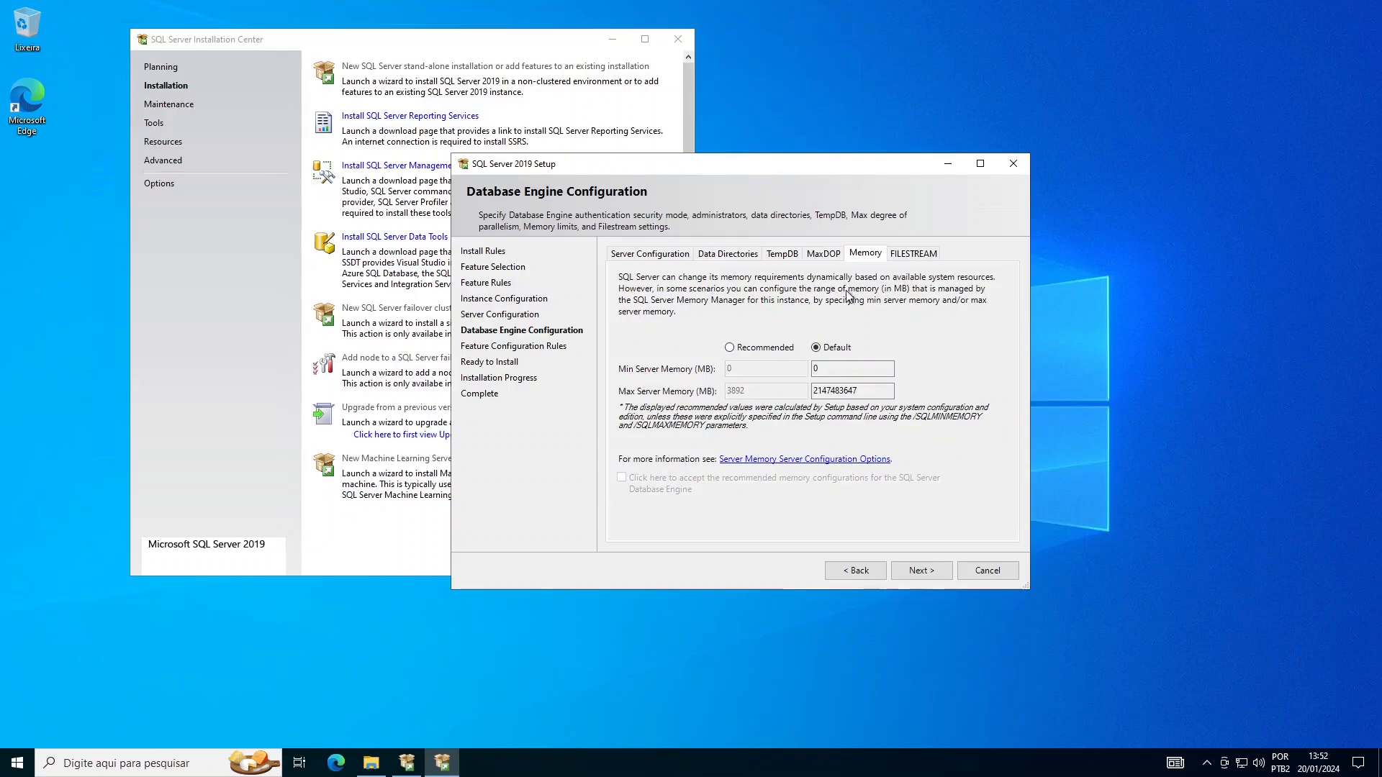
left_click(765, 350)
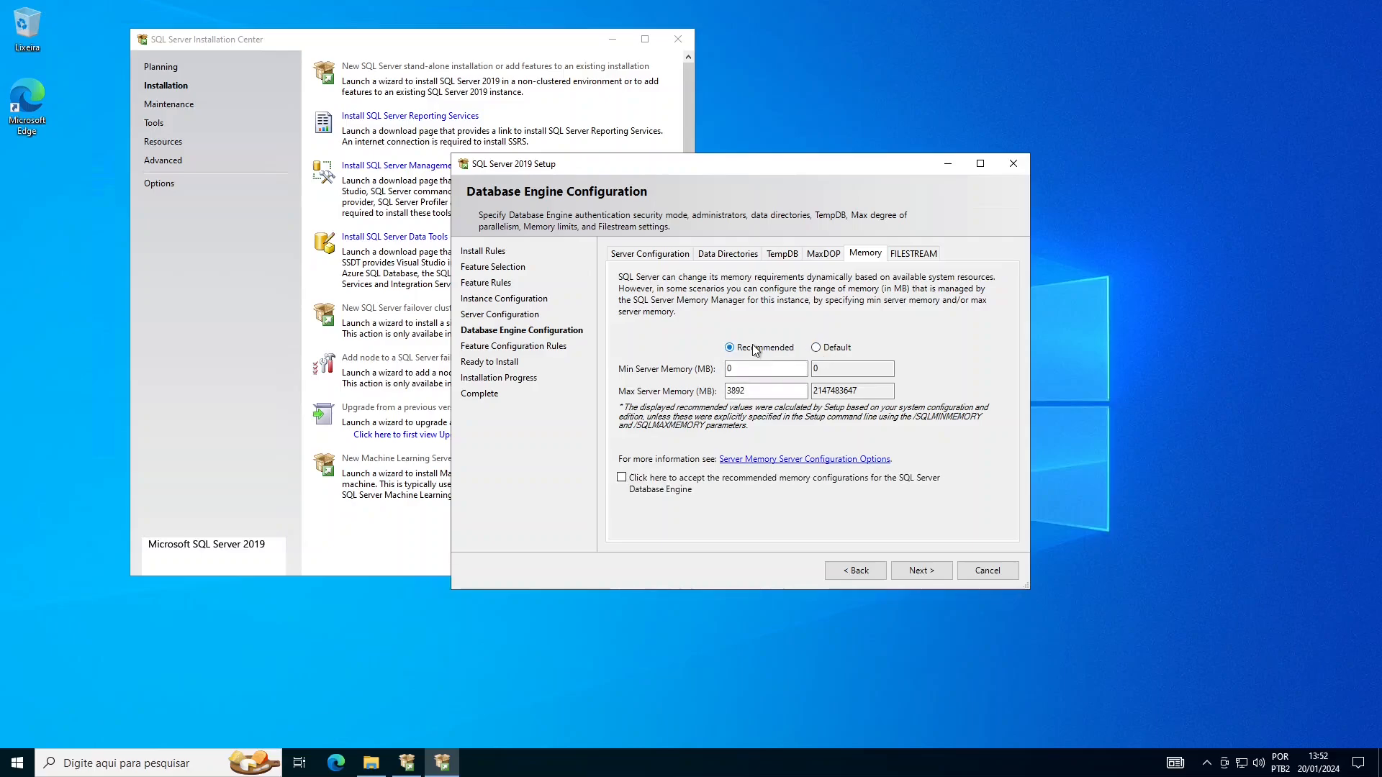
left_click(826, 349)
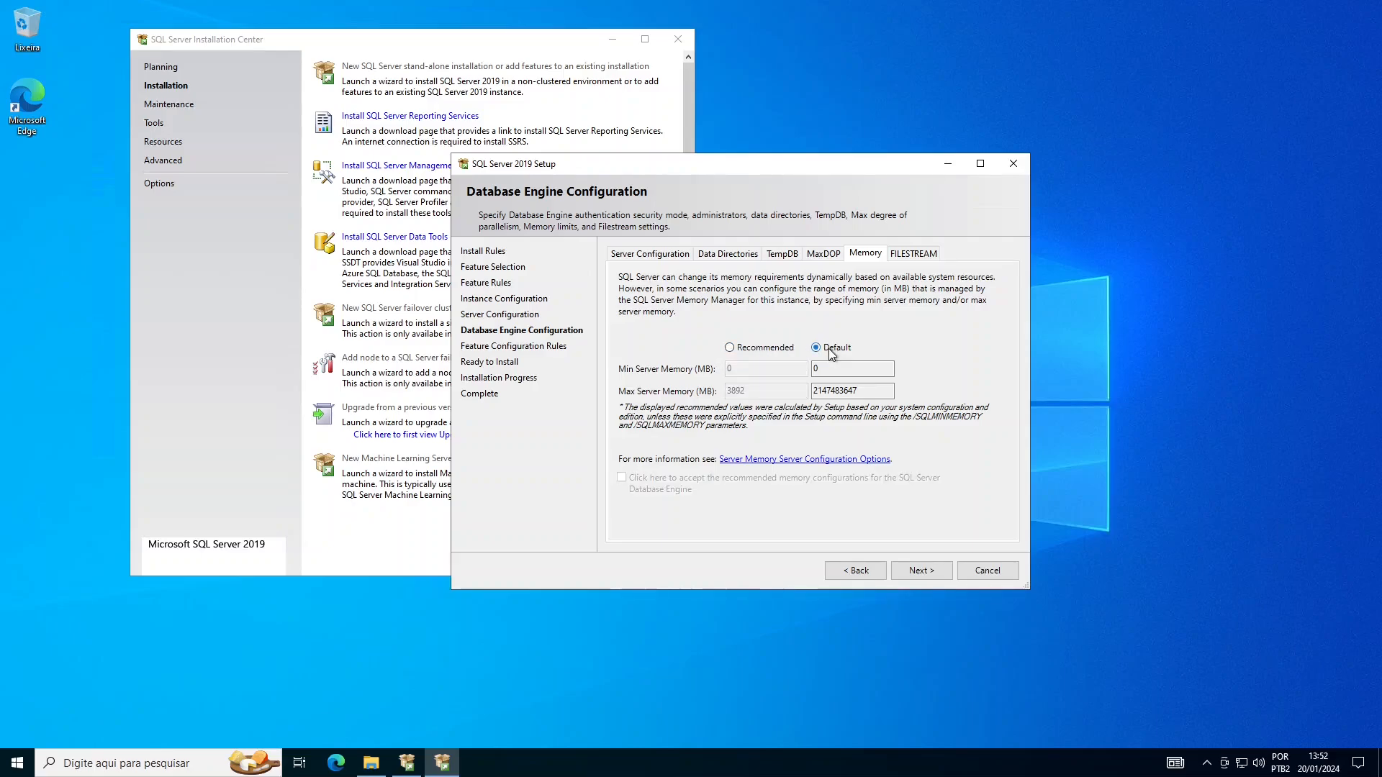
left_click(771, 351)
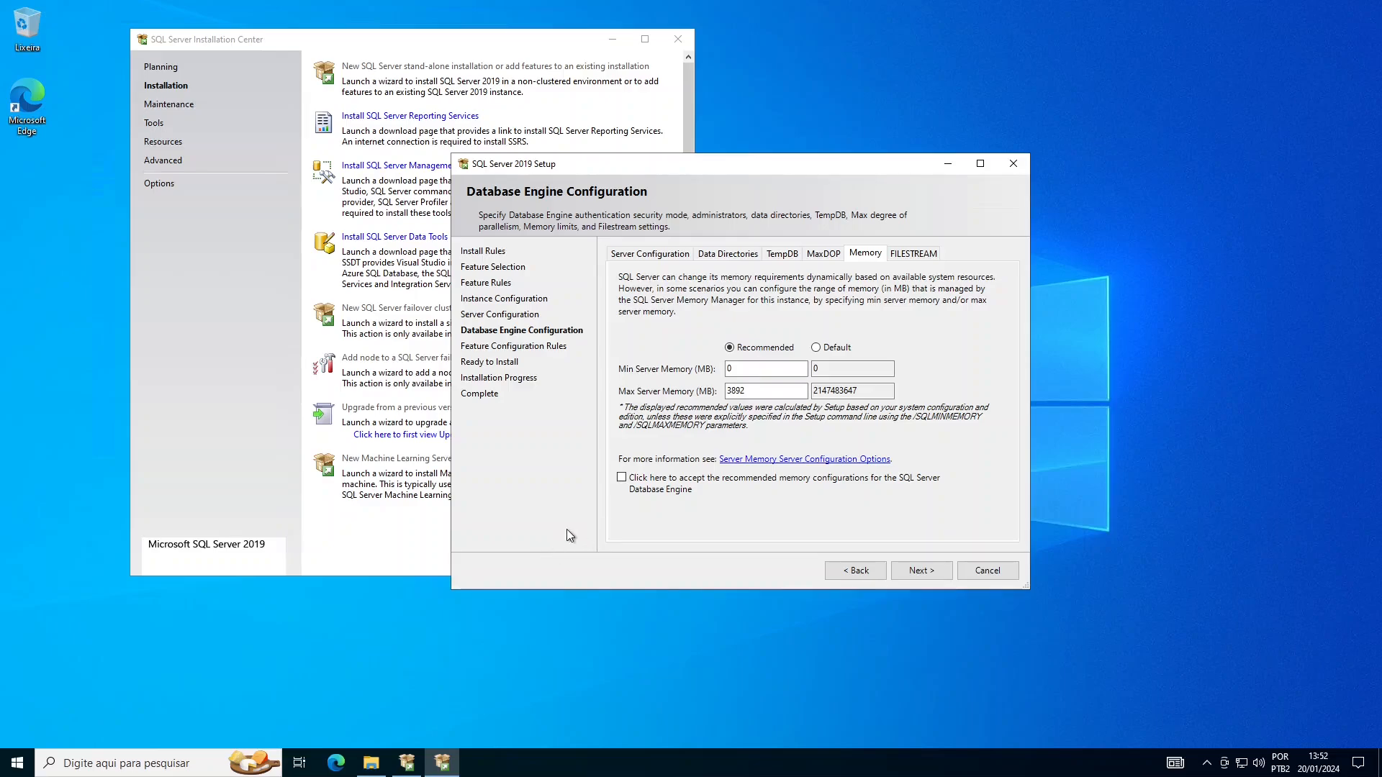
- Launch Calculator from Start search and place it beside the setup dialog
key("super")
type("cacl")
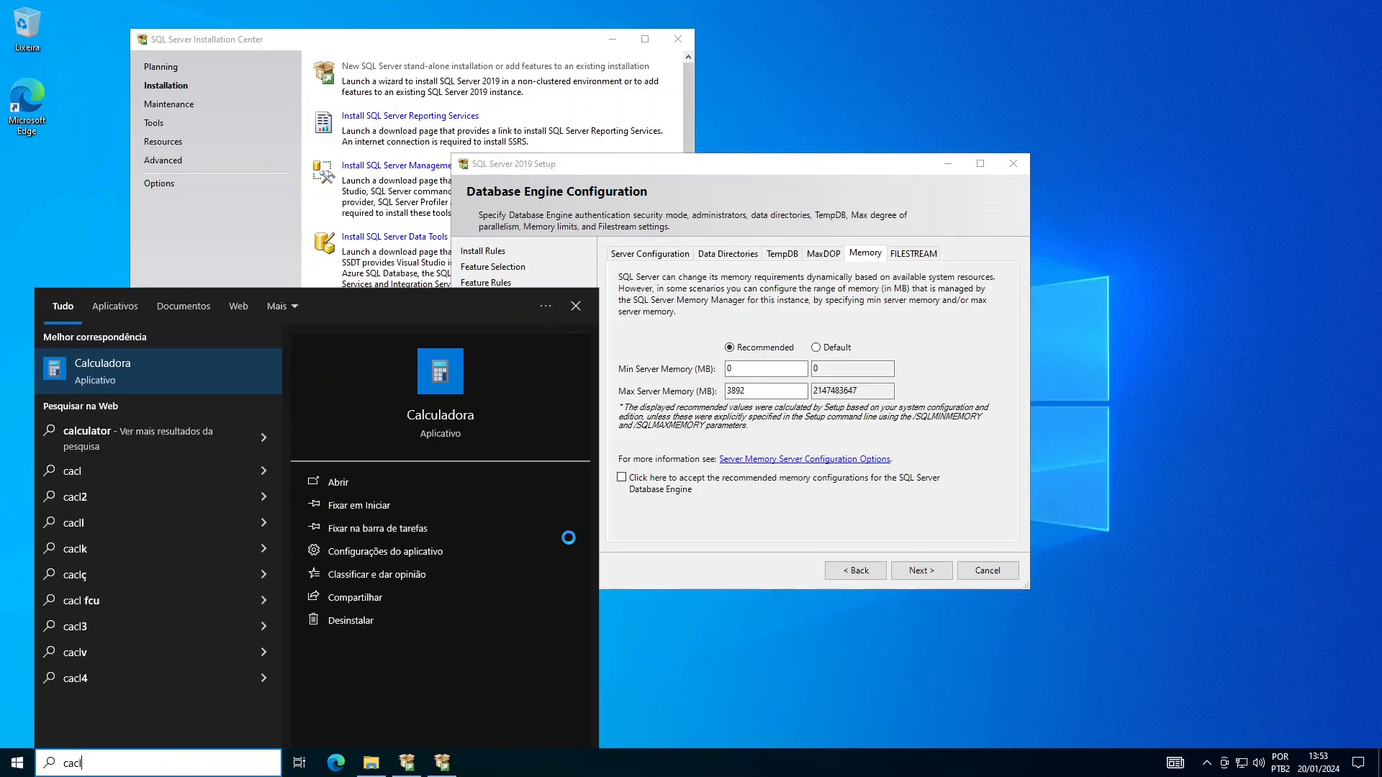
key("Return")
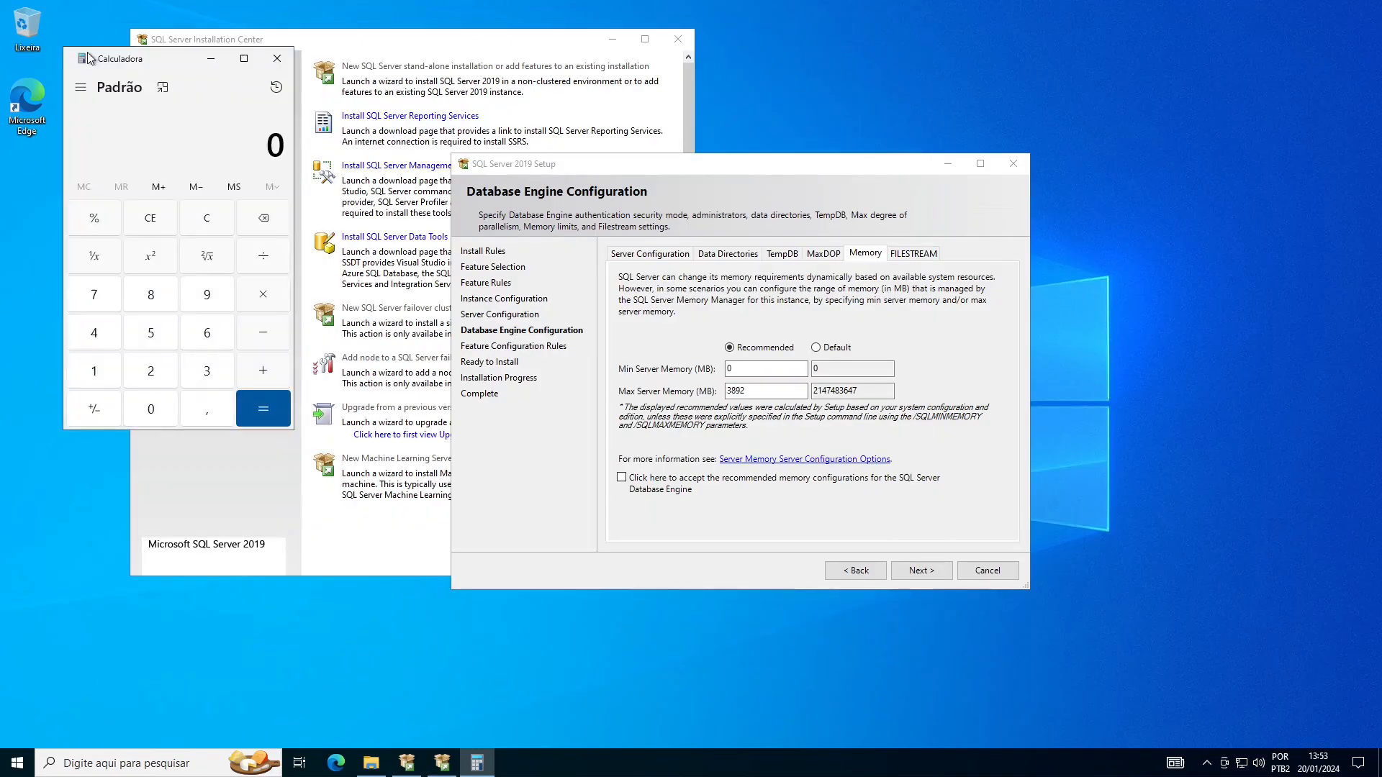
left_click_drag(88, 54, 233, 224)
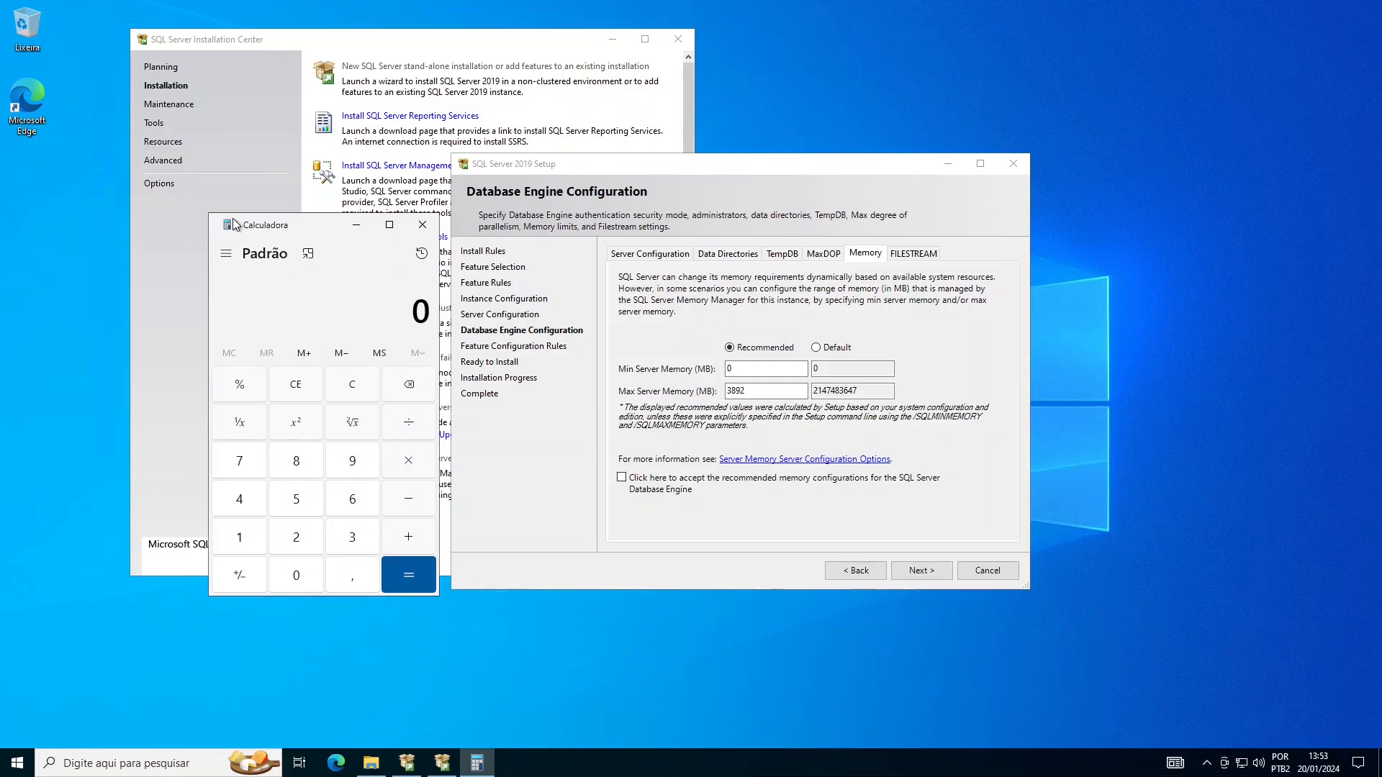
- Compute 1024 × 6 = 6144, then 20% of it (1.228,8), and clear the display
type("1.024")
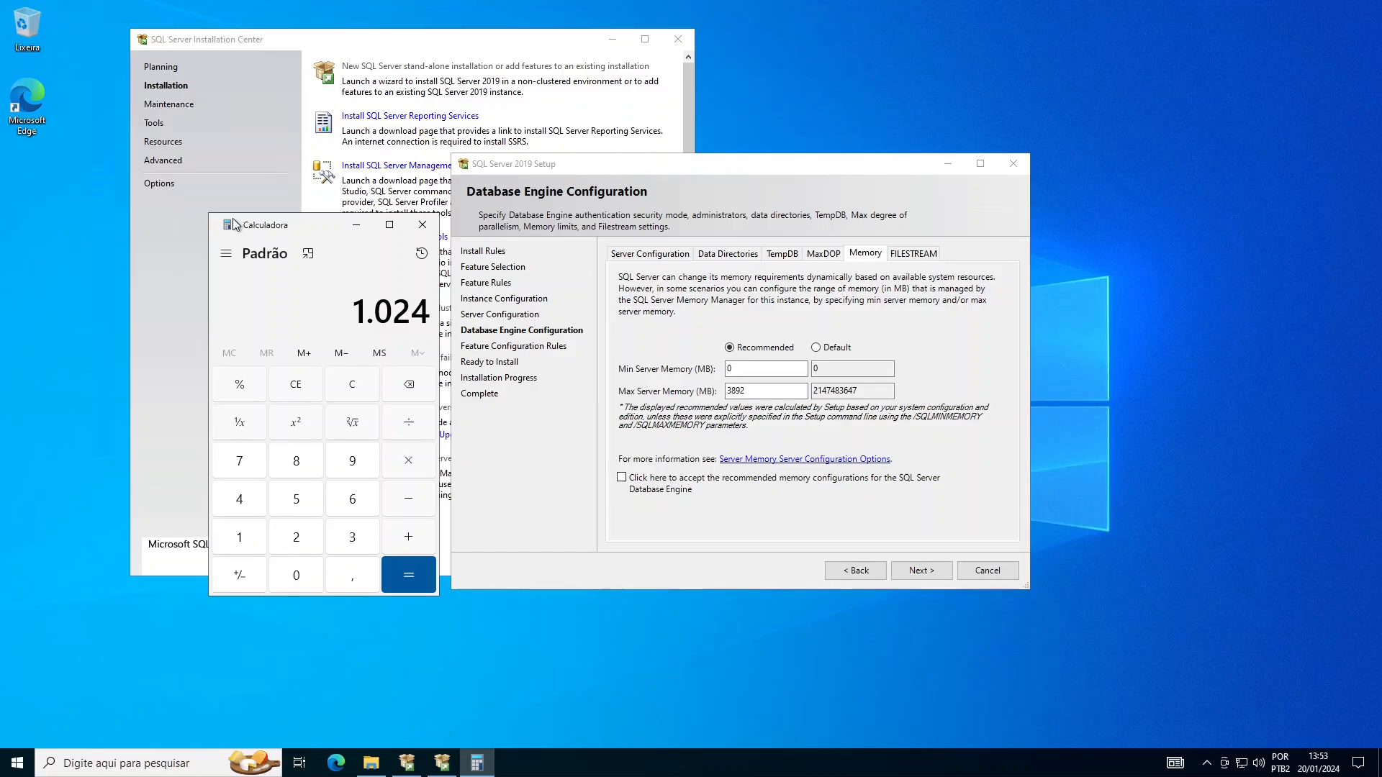
key("Return")
type("6")
key("Return")
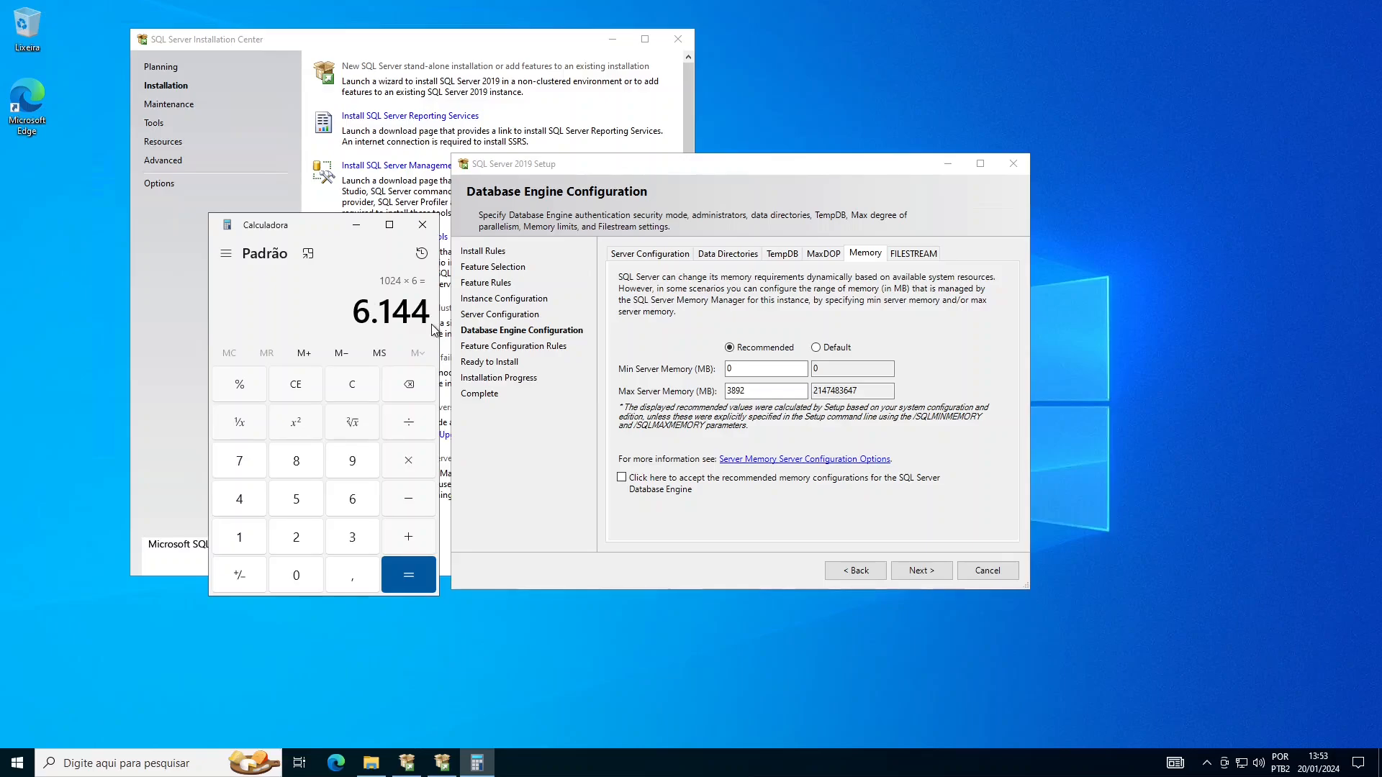
key("asterisk")
type("20")
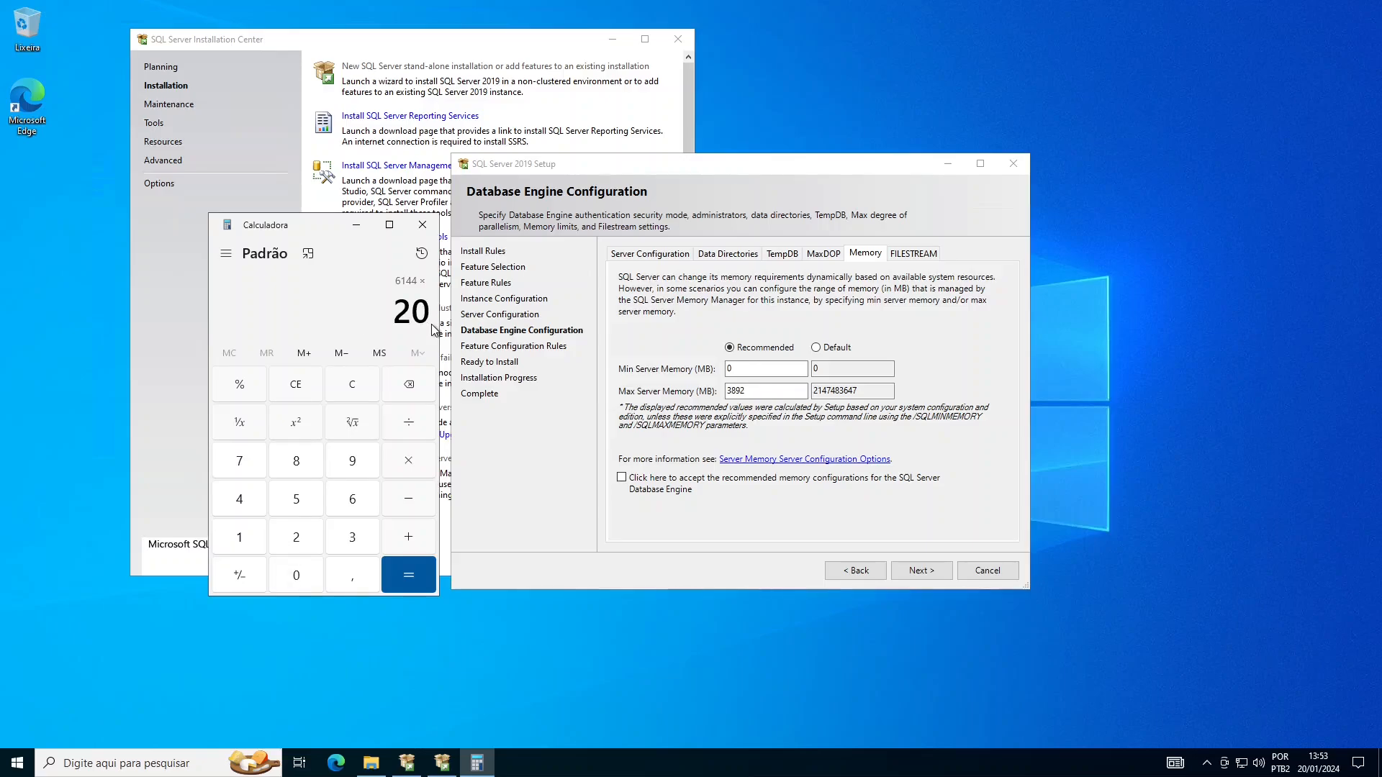
left_click(240, 385)
left_click(412, 573)
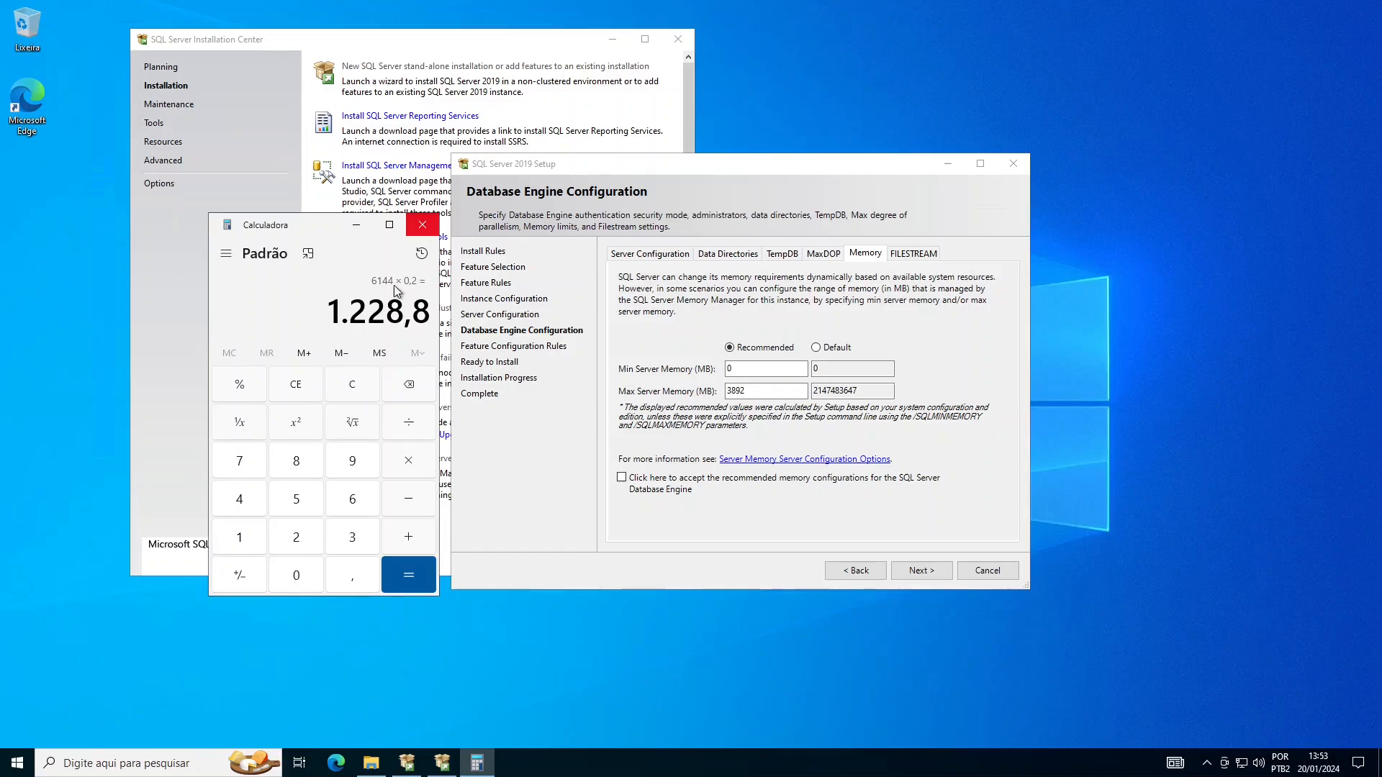
left_click(352, 383)
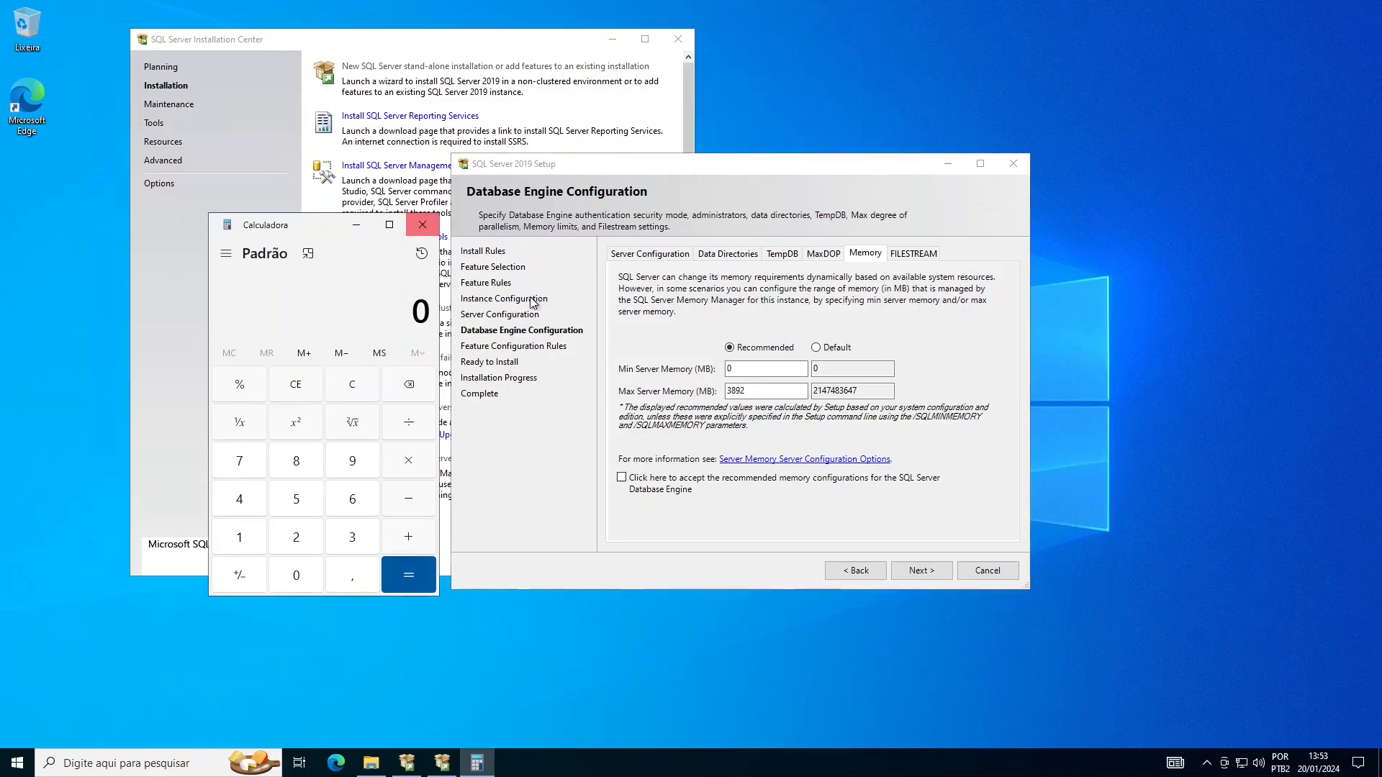
- Close Calculator, tick the recommended-memory acceptance box, and bring up the FILESTREAM settings
key("alt+F4")
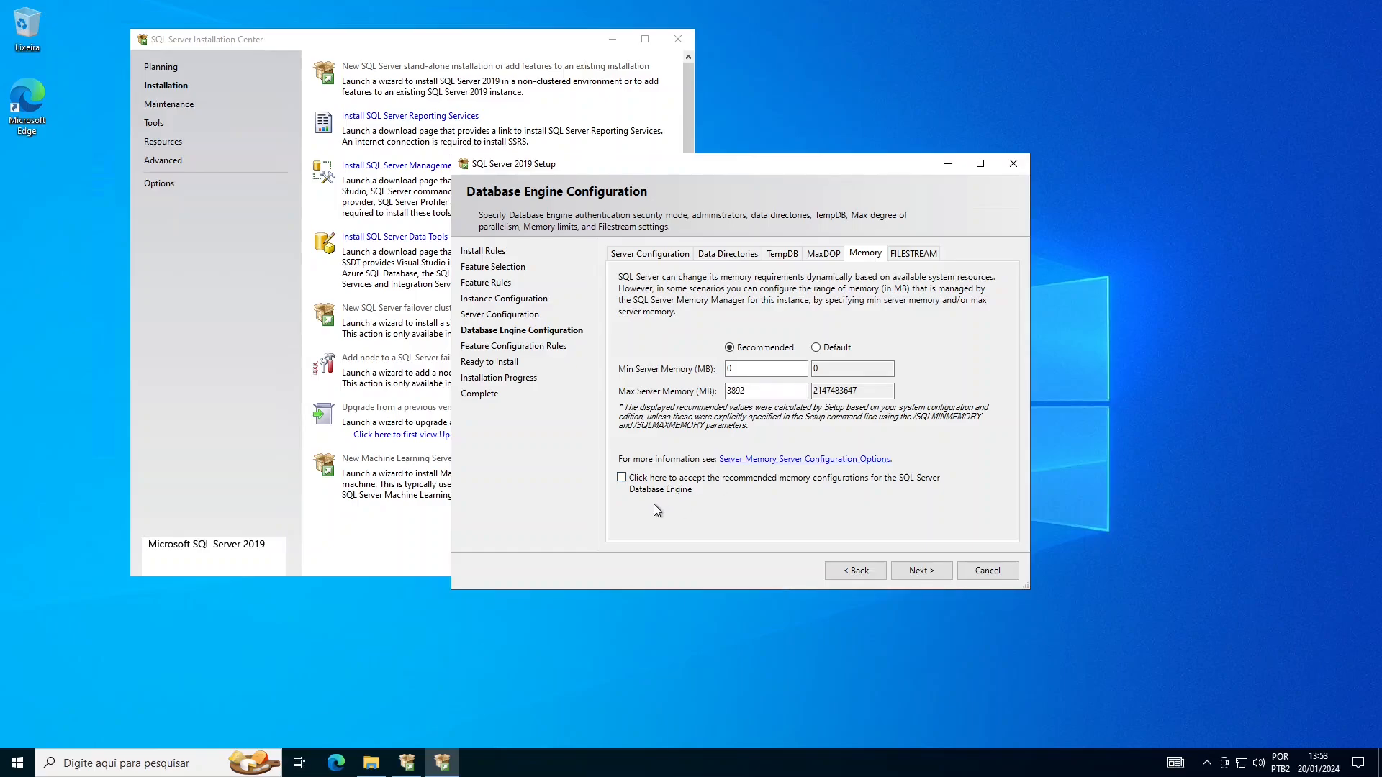
left_click(621, 477)
left_click(920, 256)
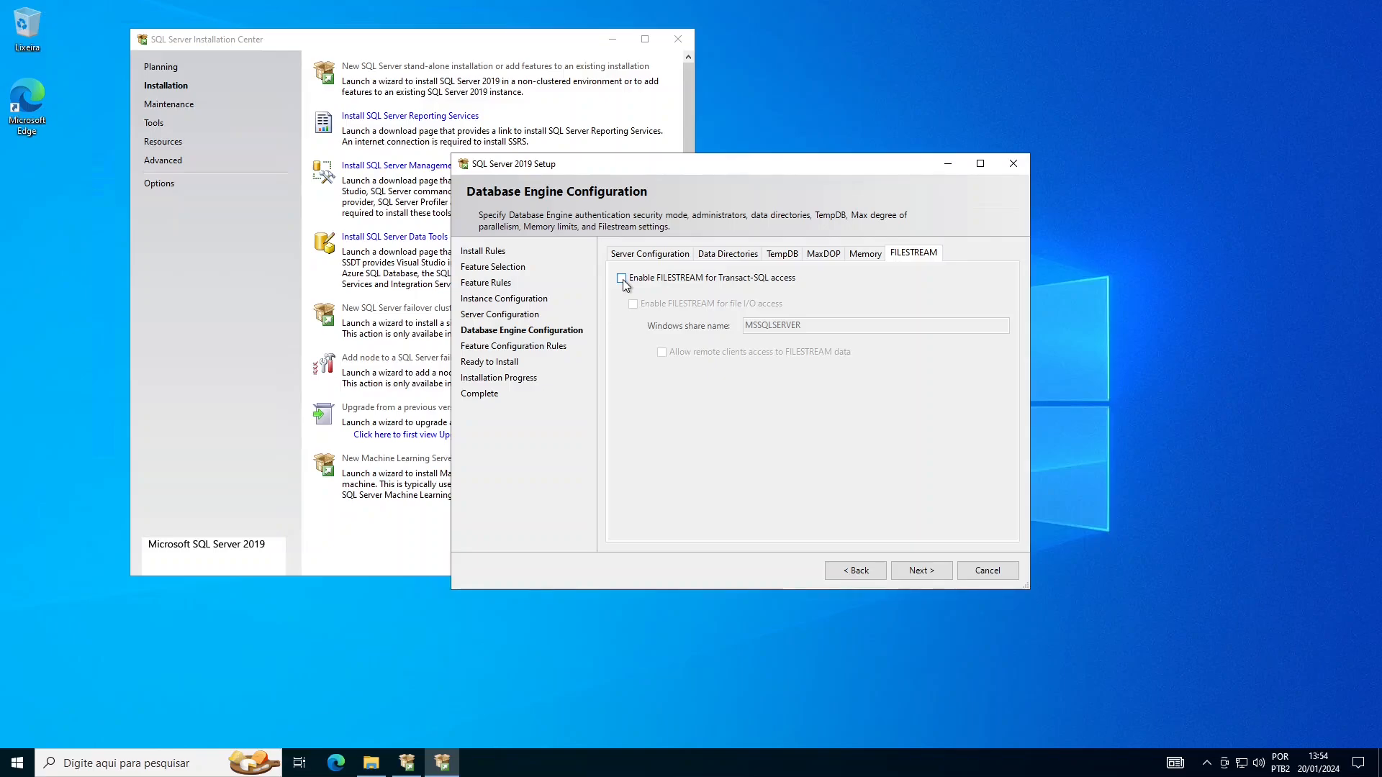
- Enable FILESTREAM for Transact-SQL, file I/O on share MSSQLSERVER, and remote client access
left_click(623, 279)
left_click(634, 304)
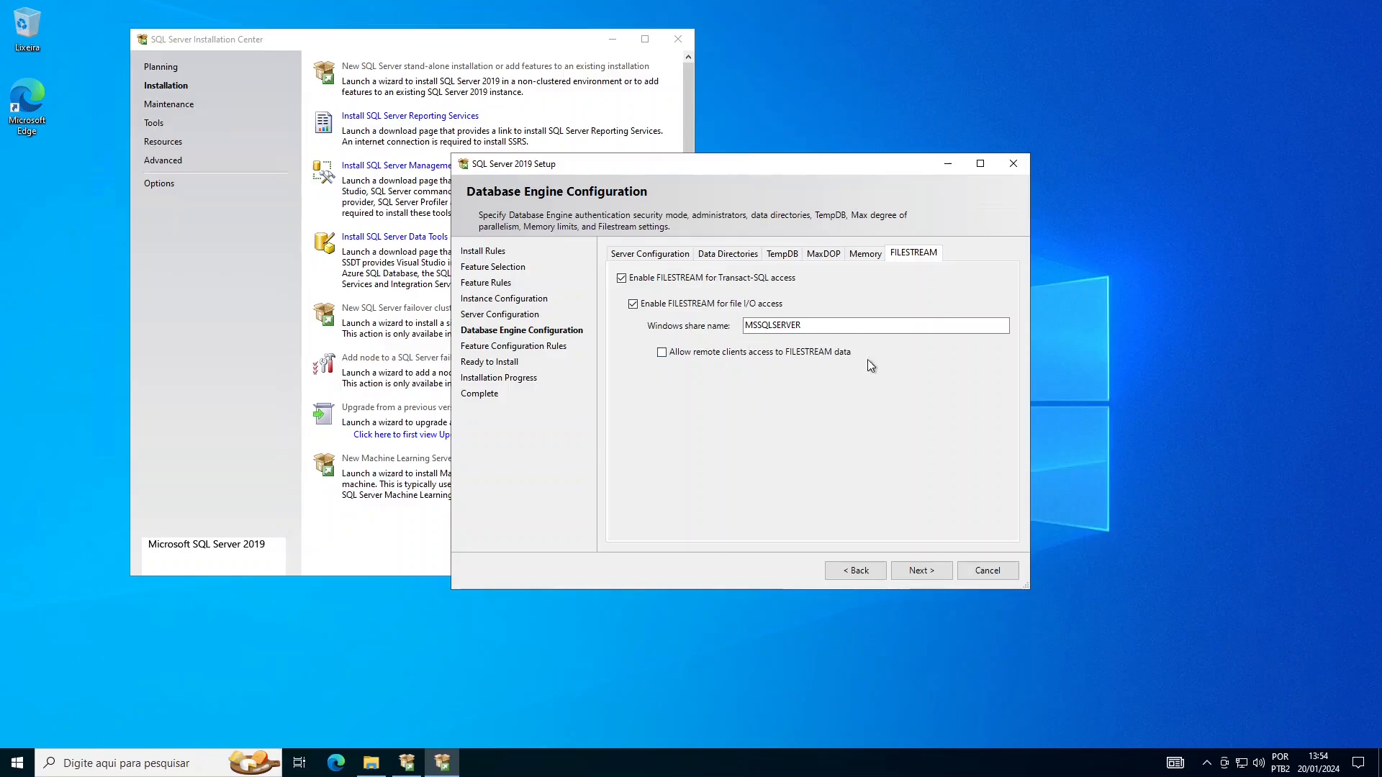
left_click(662, 353)
- Advance to the Ready to Install summary, review it, and begin installing SQL Server 2019
left_click(944, 572)
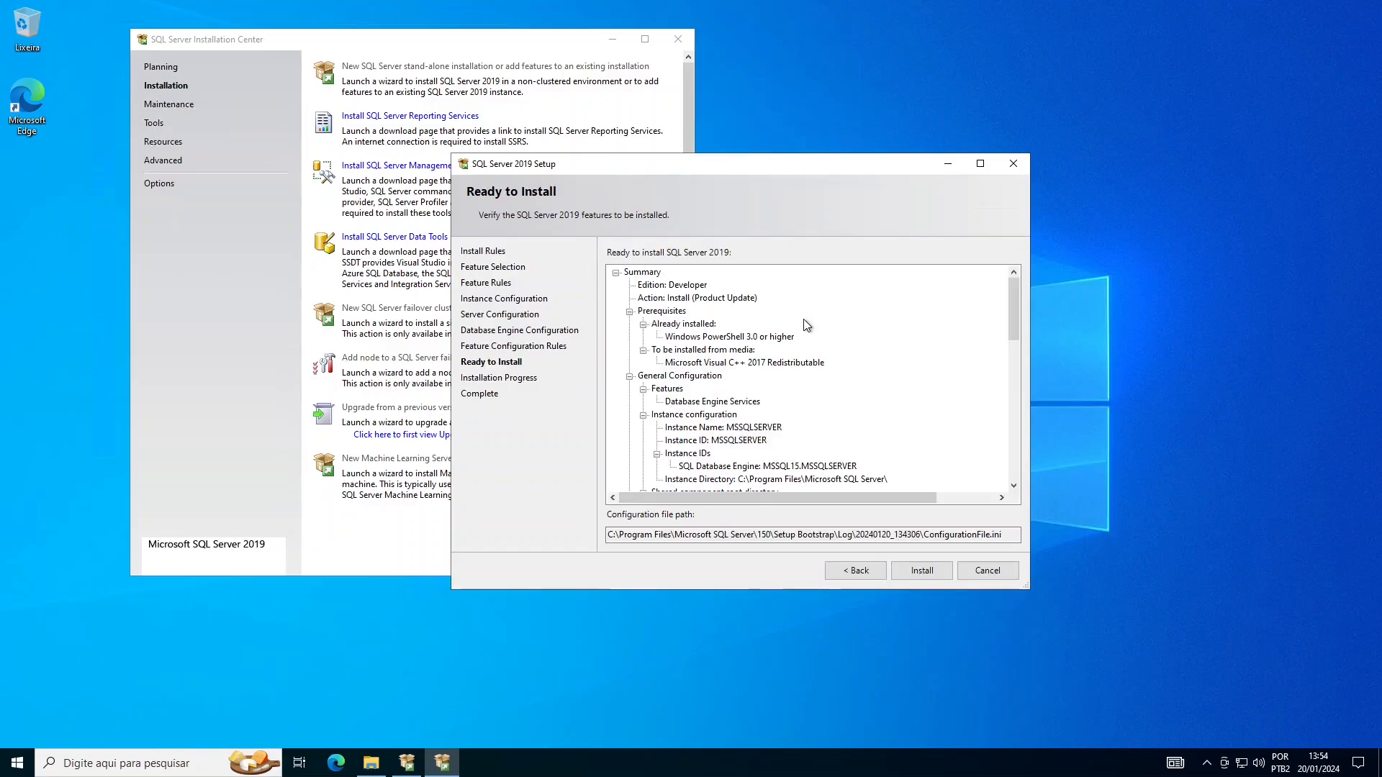
left_click_drag(1012, 298, 982, 289)
left_click(928, 574)
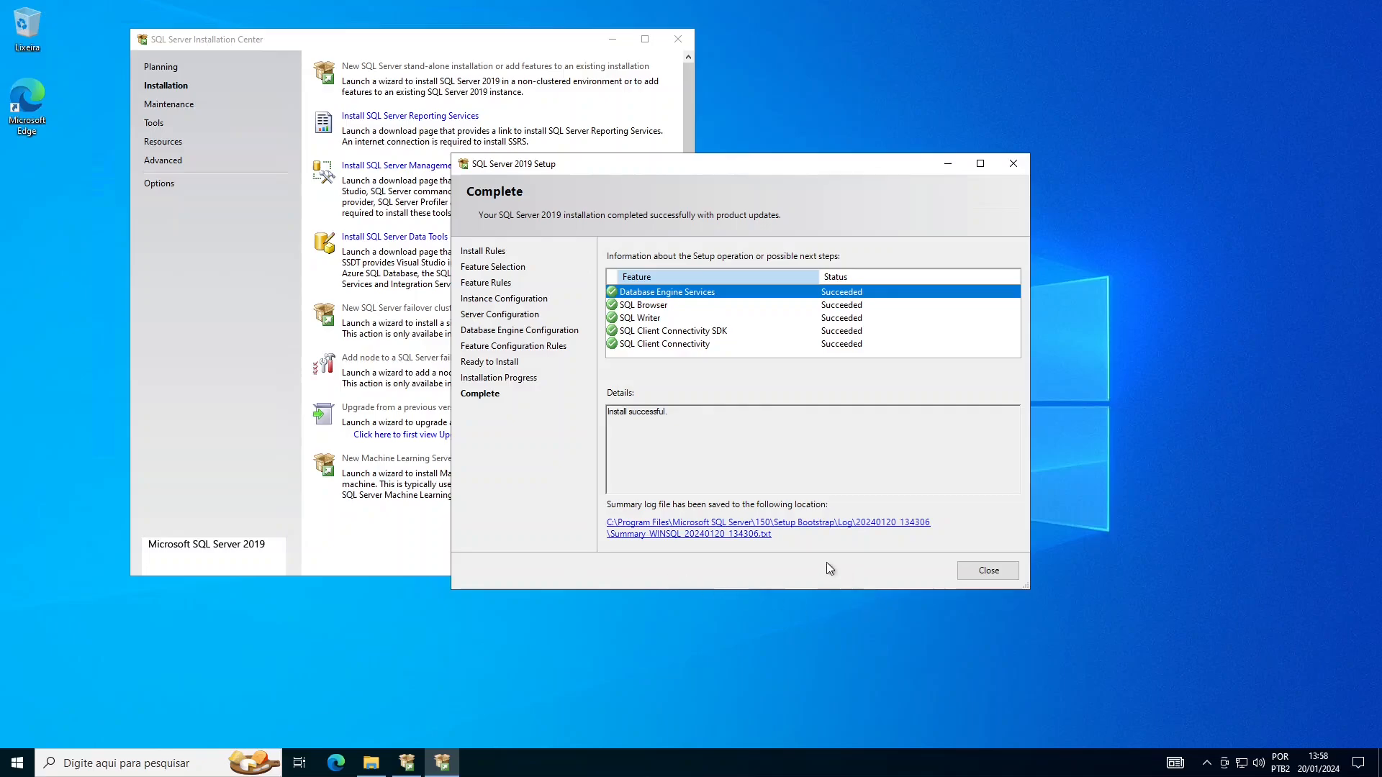
- Open the summary log in Notepad and read down to the detailed results showing every feature Passed
left_click(749, 536)
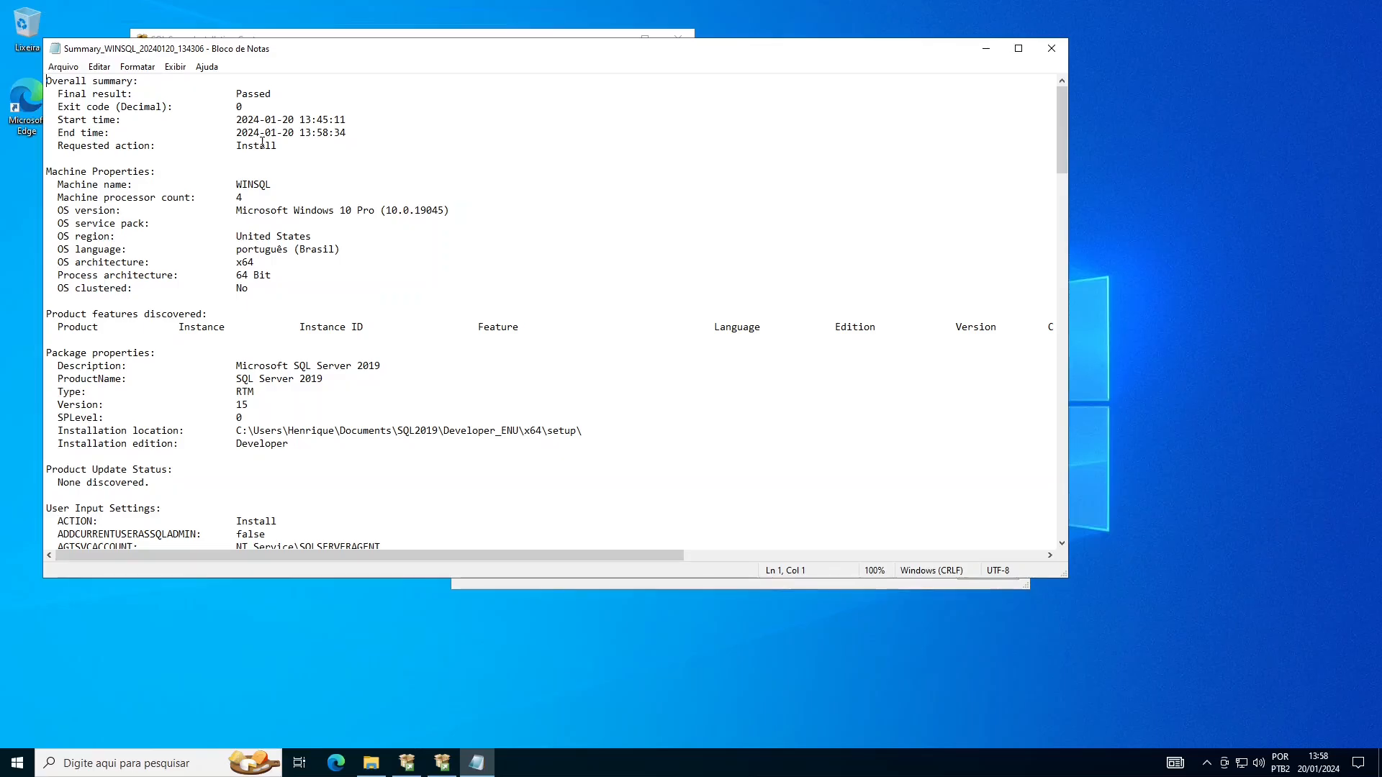
left_click(260, 194)
scroll(264, 205, "down", 7)
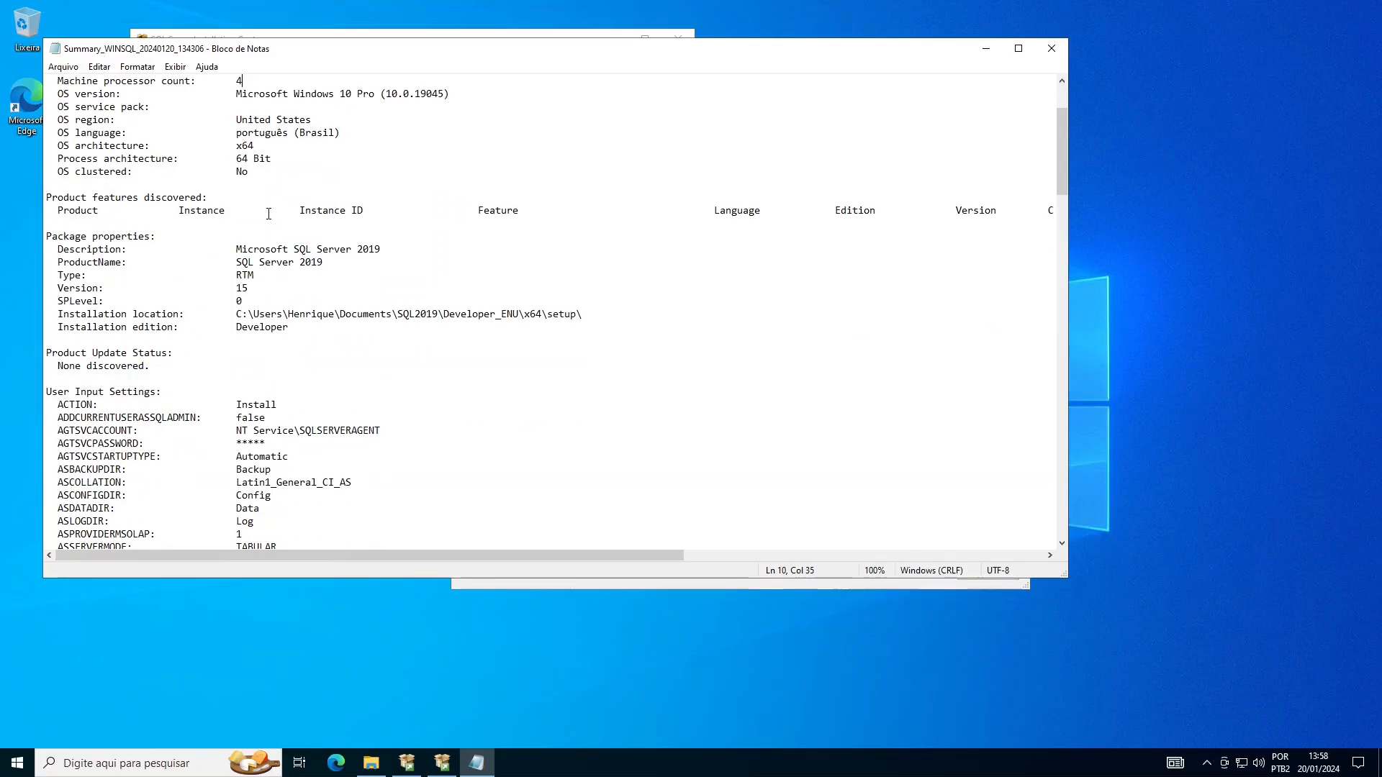
scroll(268, 214, "down", 10)
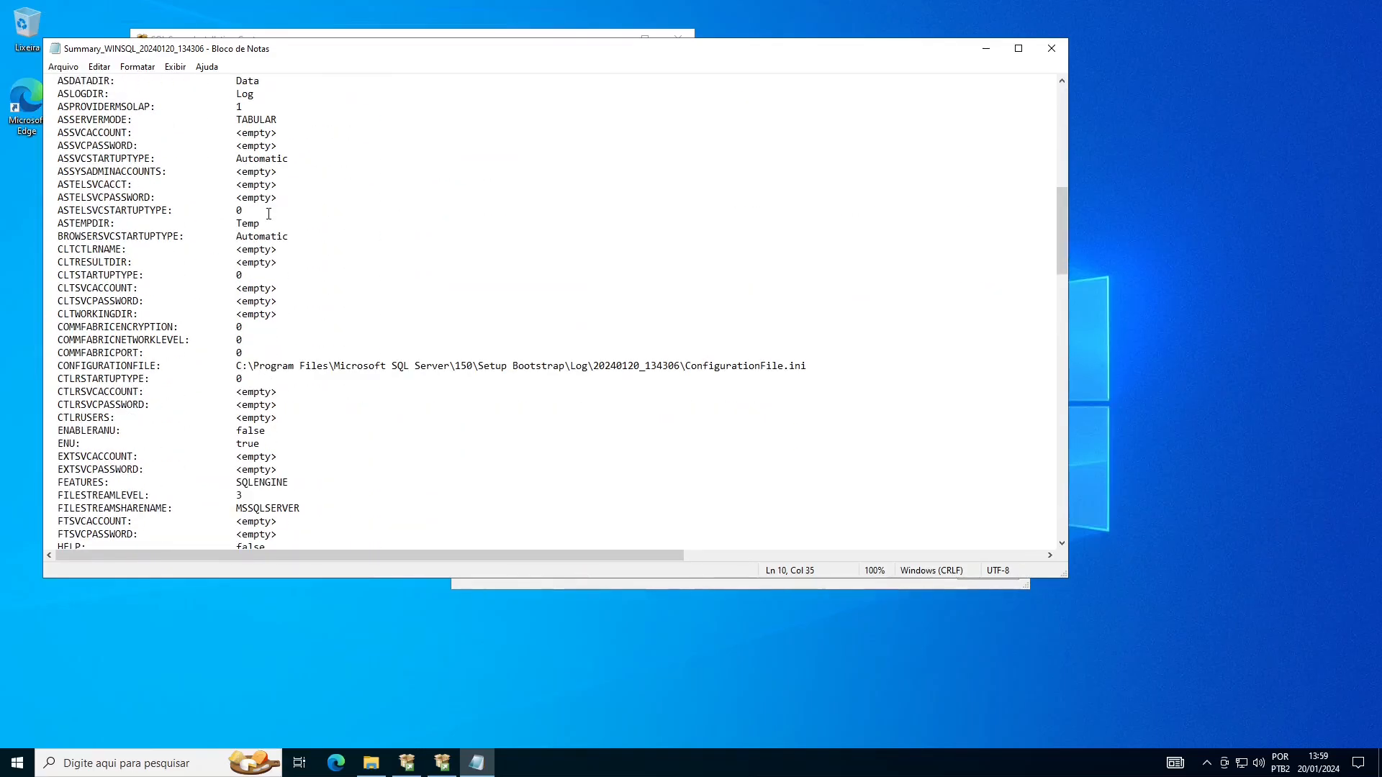
scroll(268, 213, "down", 15)
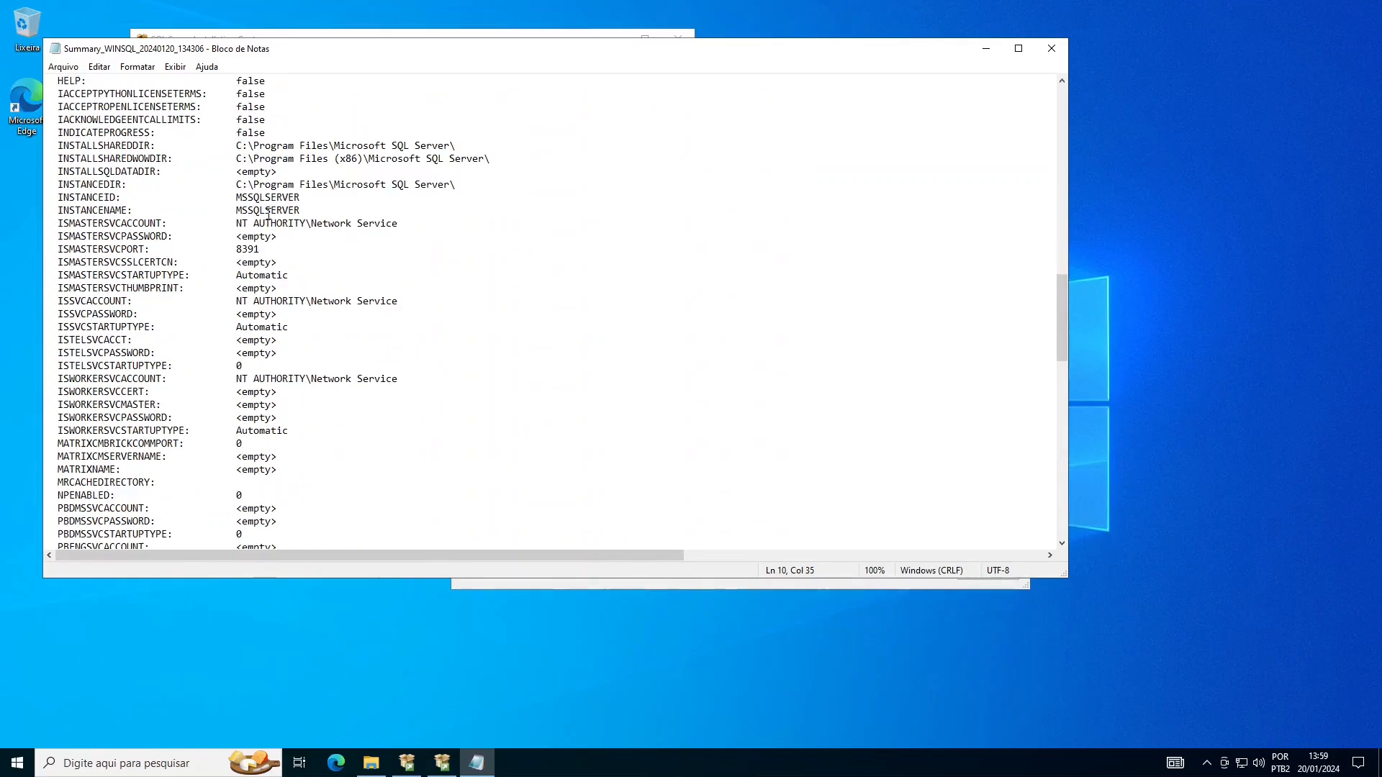
scroll(268, 214, "down", 18)
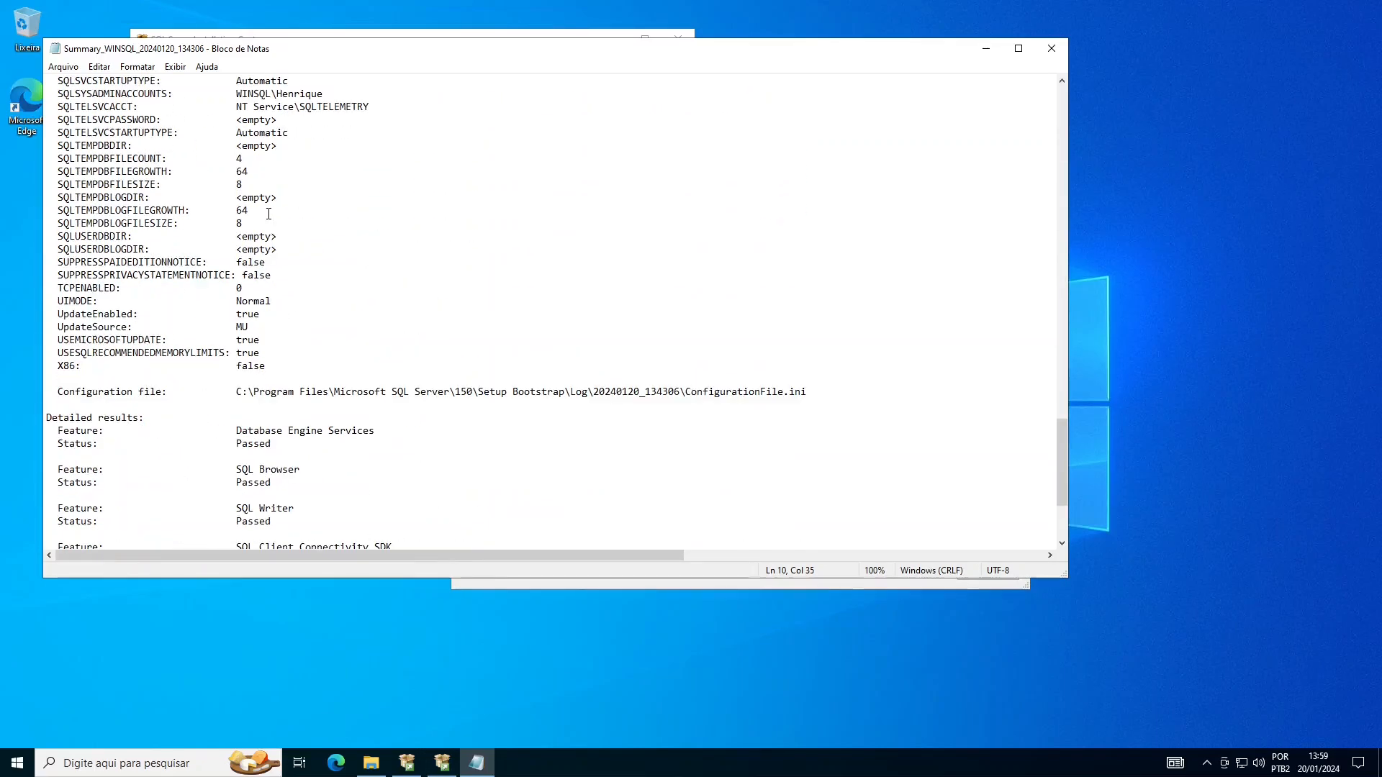
- Minimise the summary log, close the Complete wizard, and glance at the recently added SQL Server apps
left_click(988, 48)
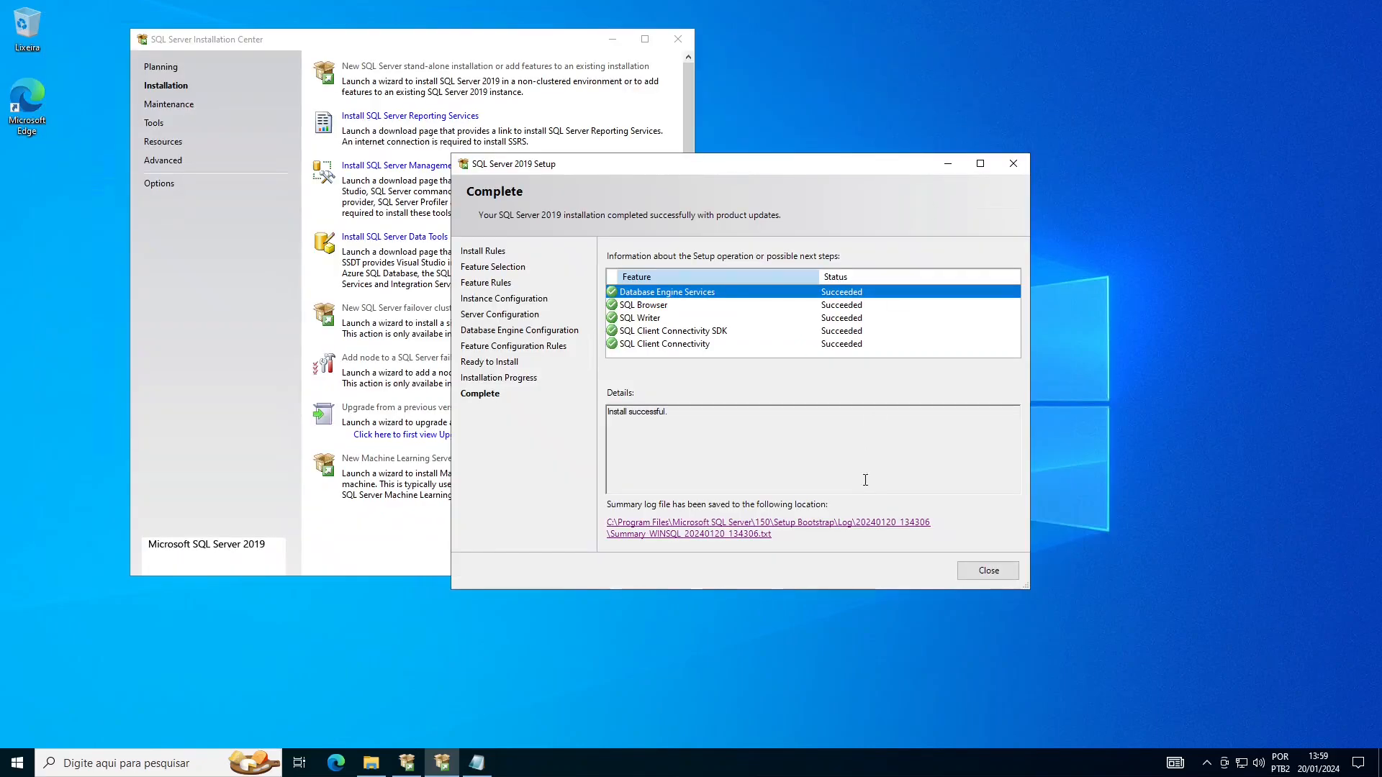
left_click(1004, 578)
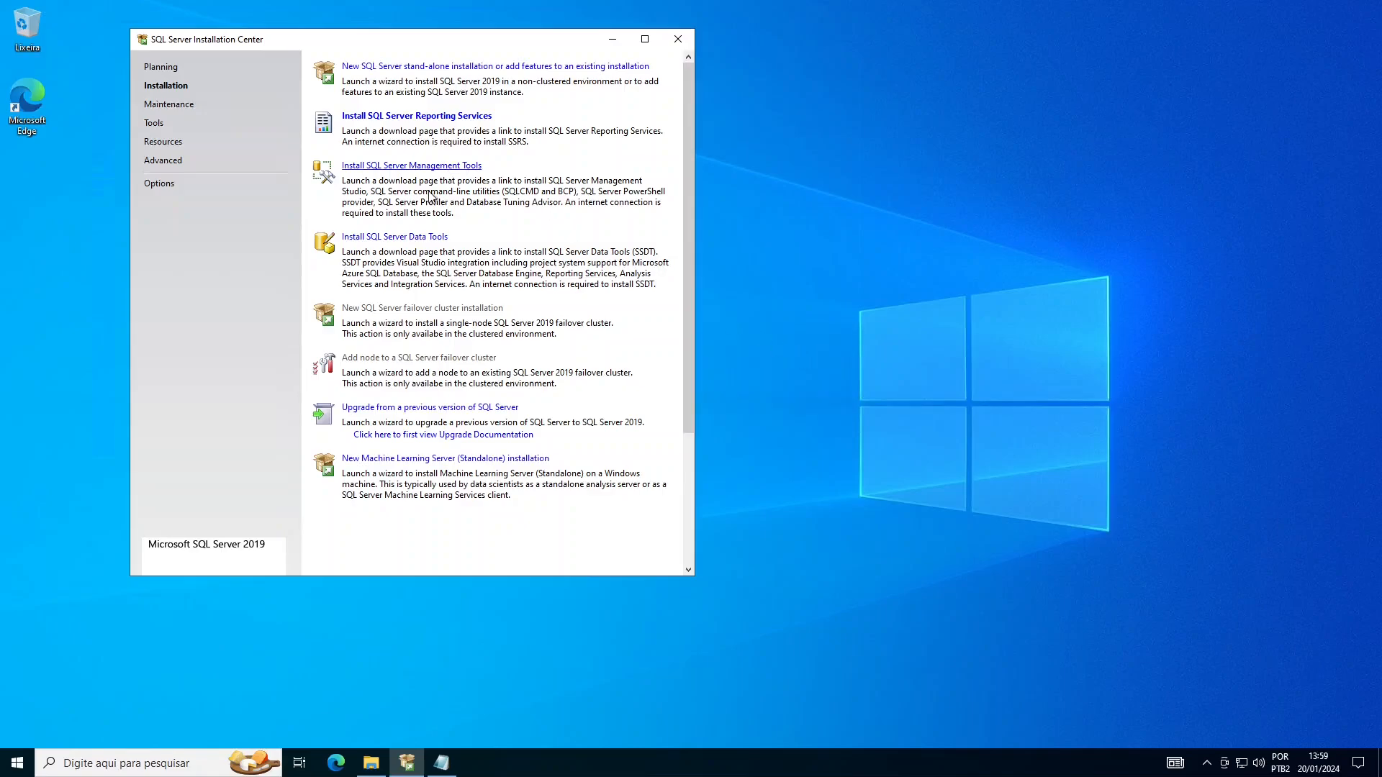
left_click(17, 763)
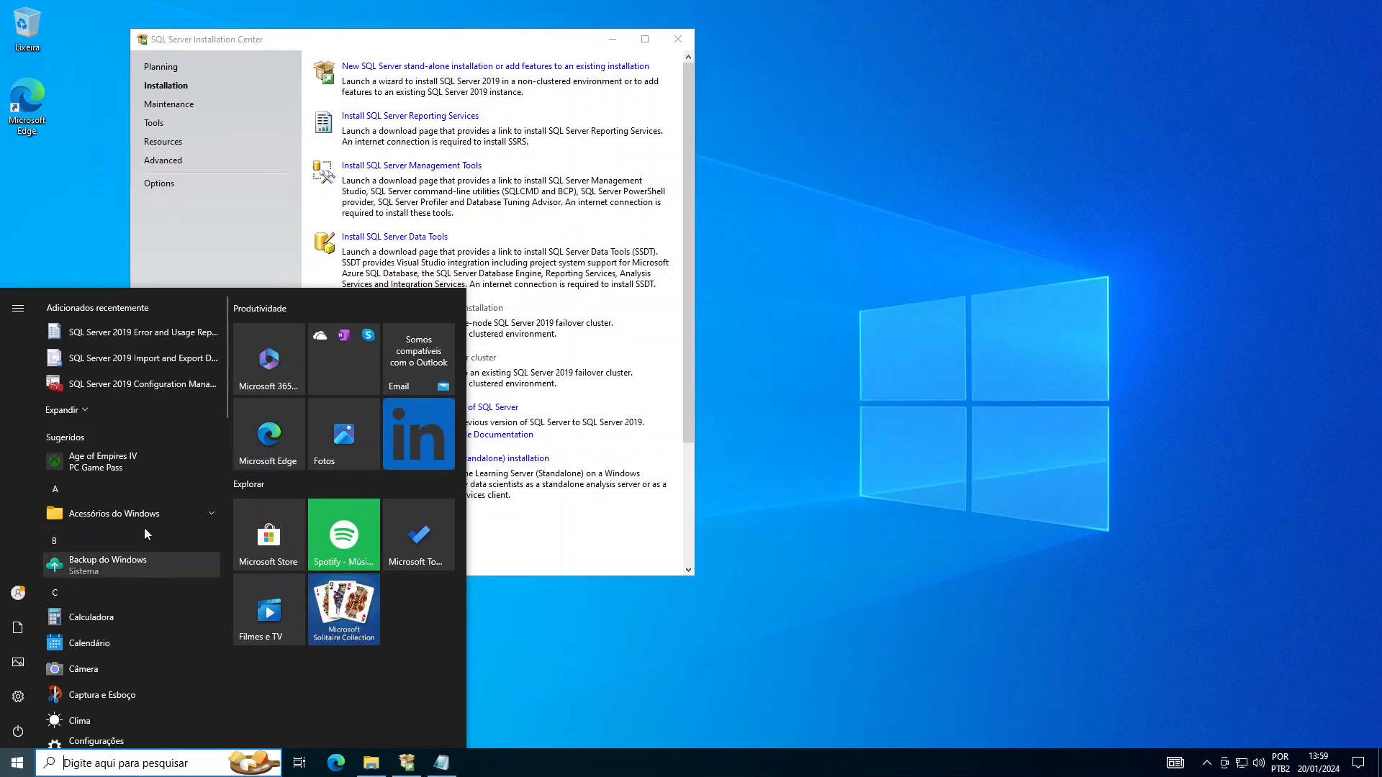
left_click(71, 411)
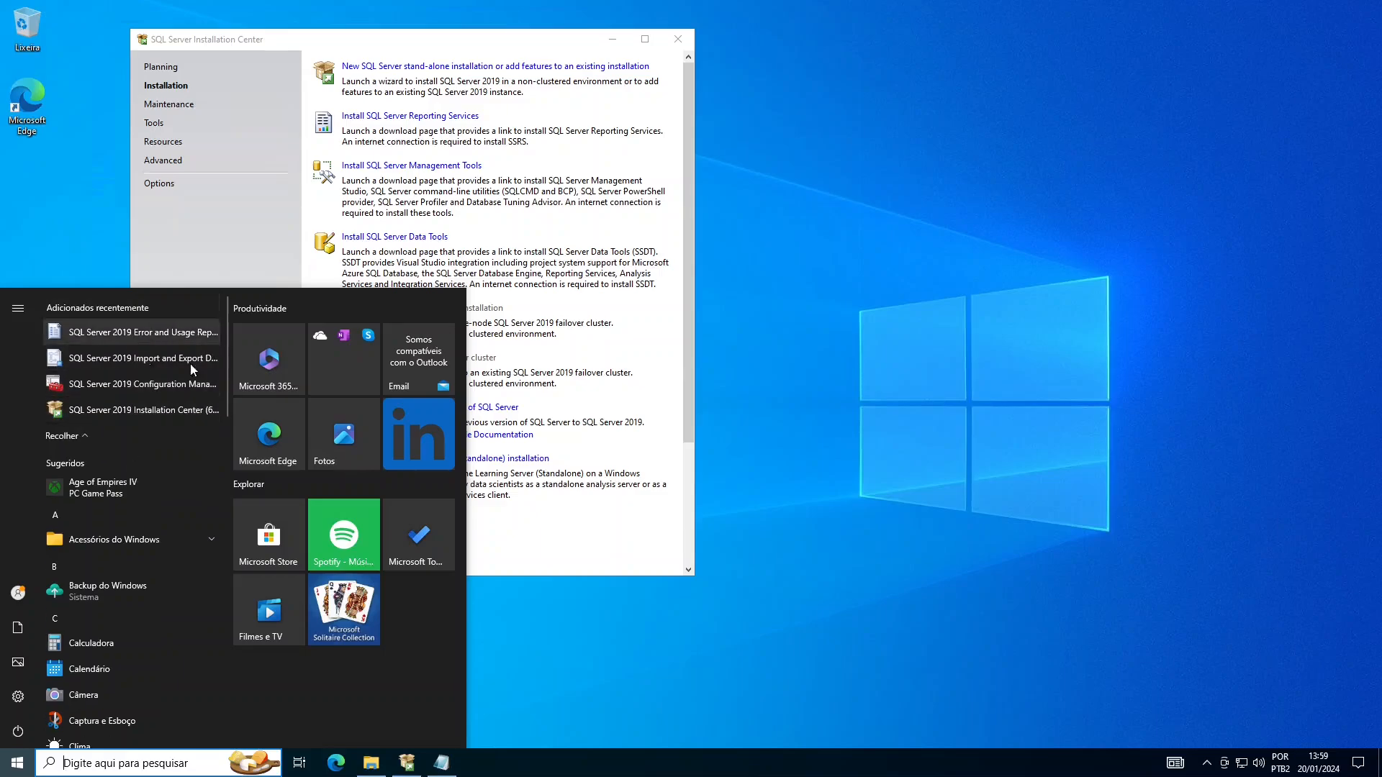
left_click(629, 172)
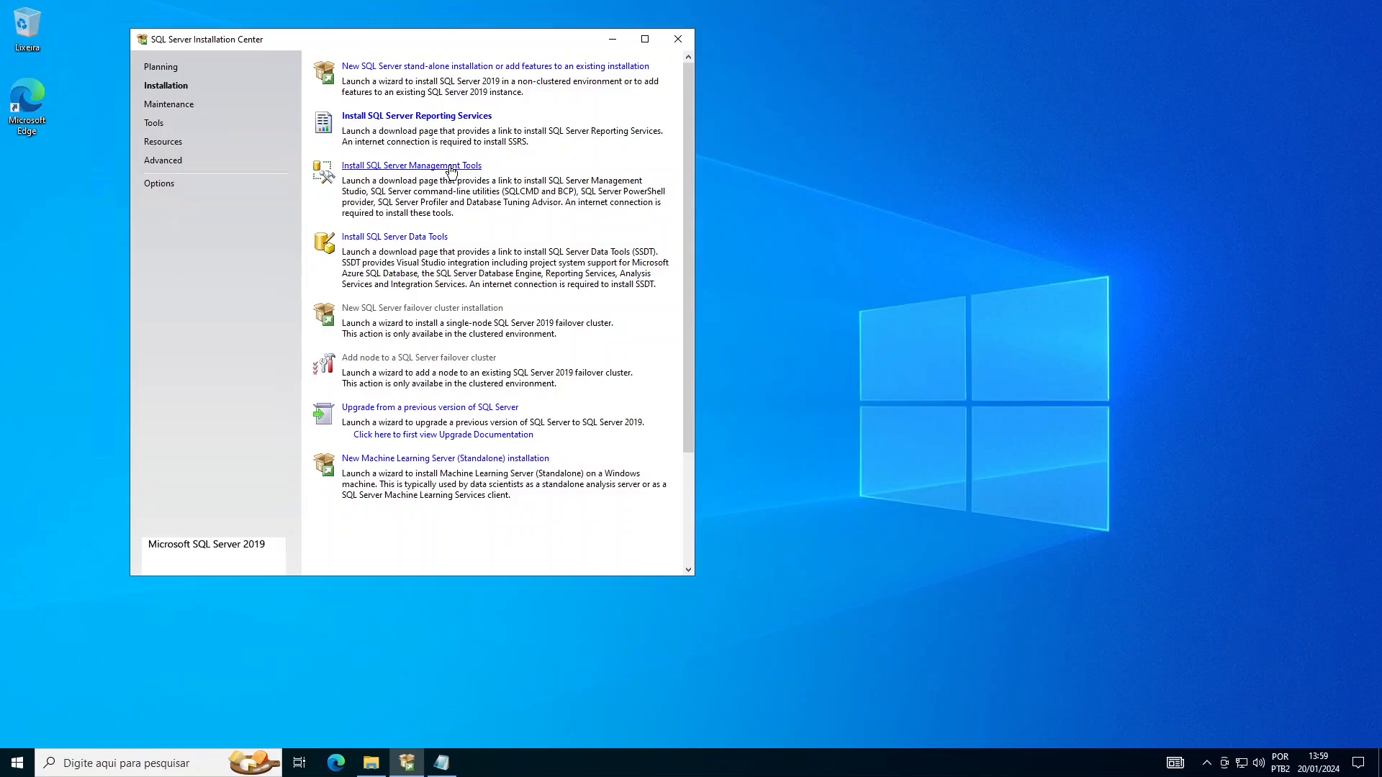
- From the SSMS download page, download SSMS 19.3 installer SSMS-Setup-PTB.exe (663 MB)
left_click(451, 169)
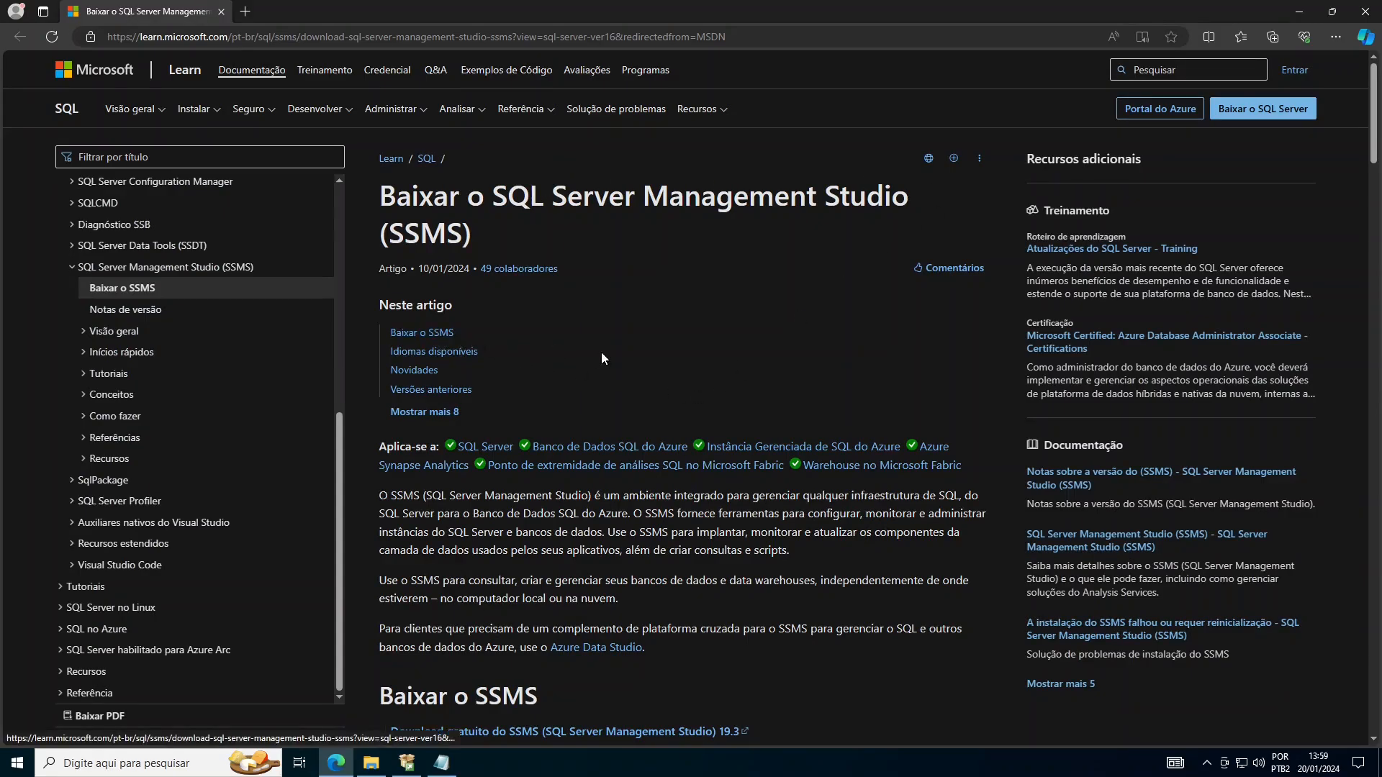
scroll(633, 432, "down", 2)
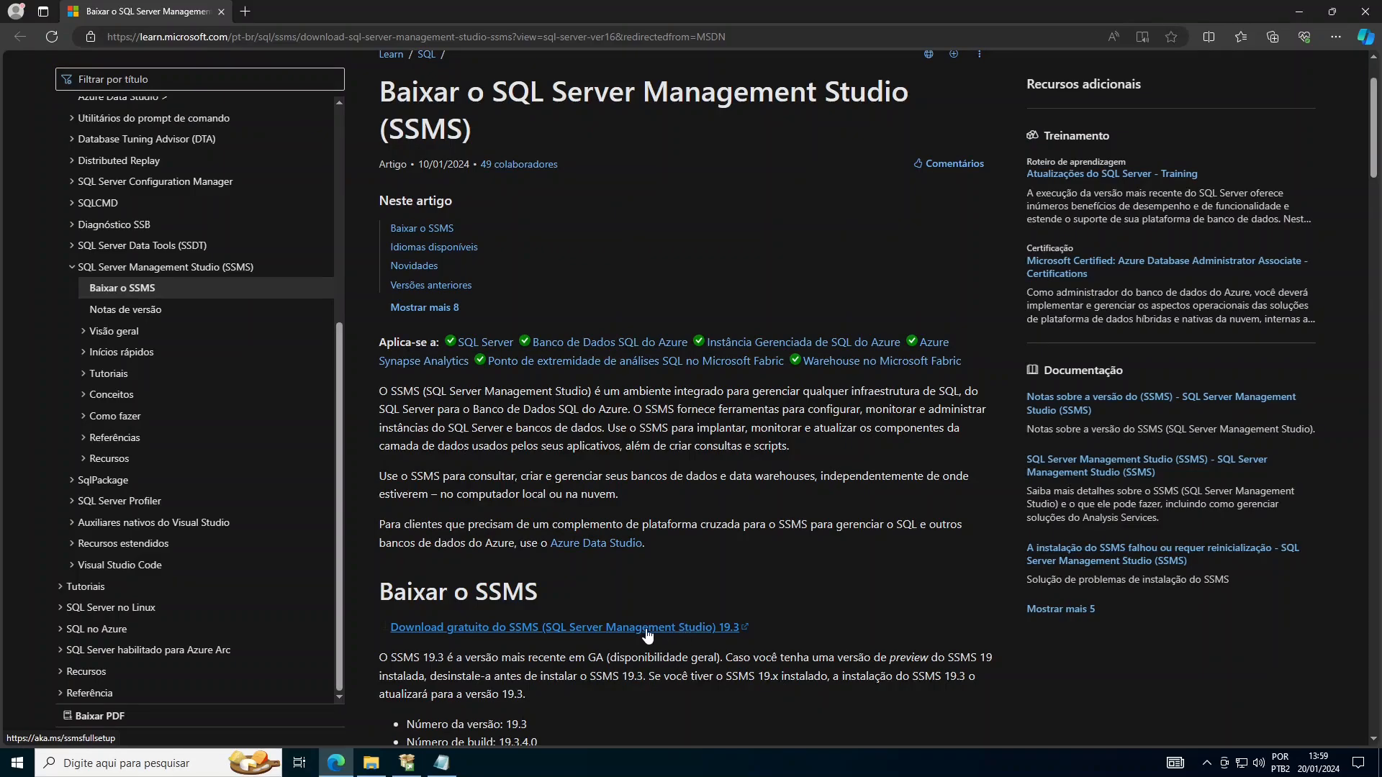
left_click(615, 630)
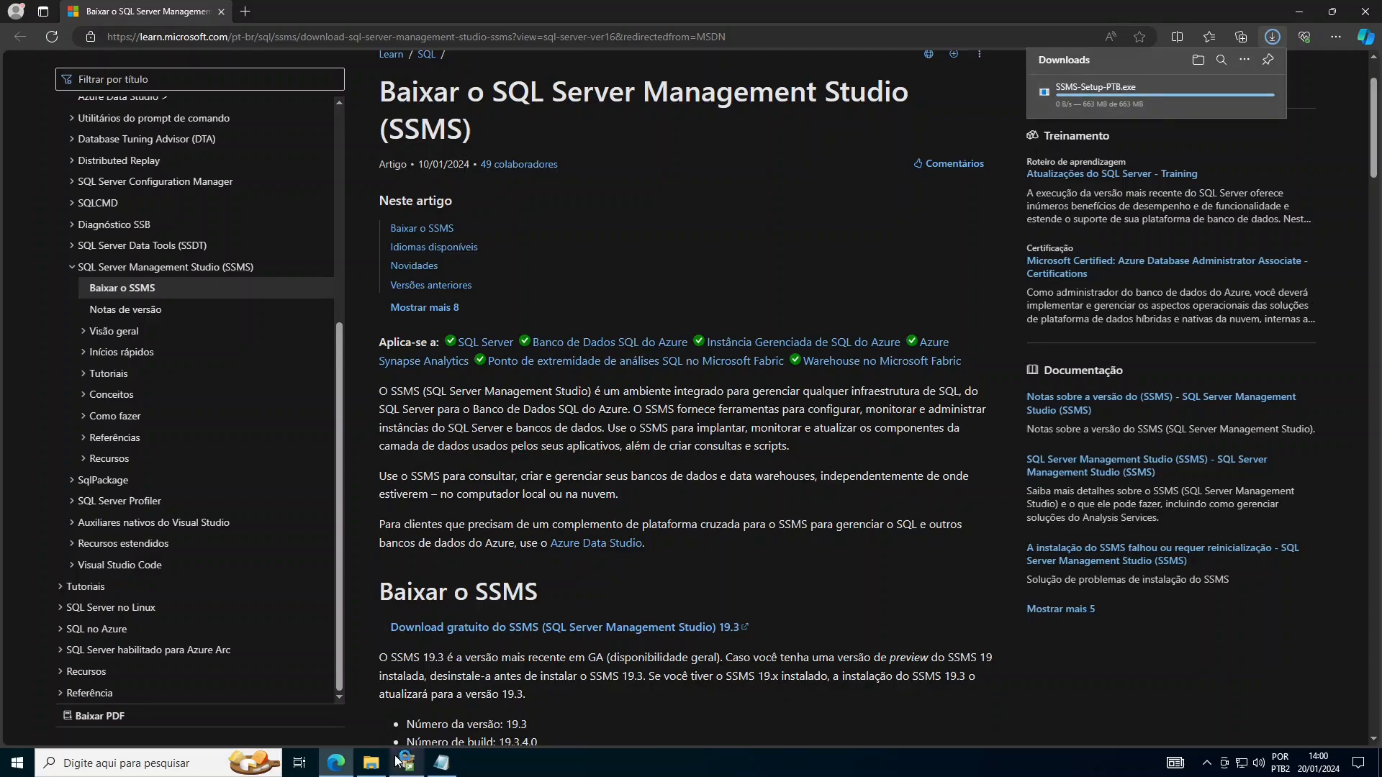
- Run SSMS-Setup-PTB from the Downloads folder, then minimise File Explorer and close Edge
mouse_move(372, 766)
left_click(336, 692)
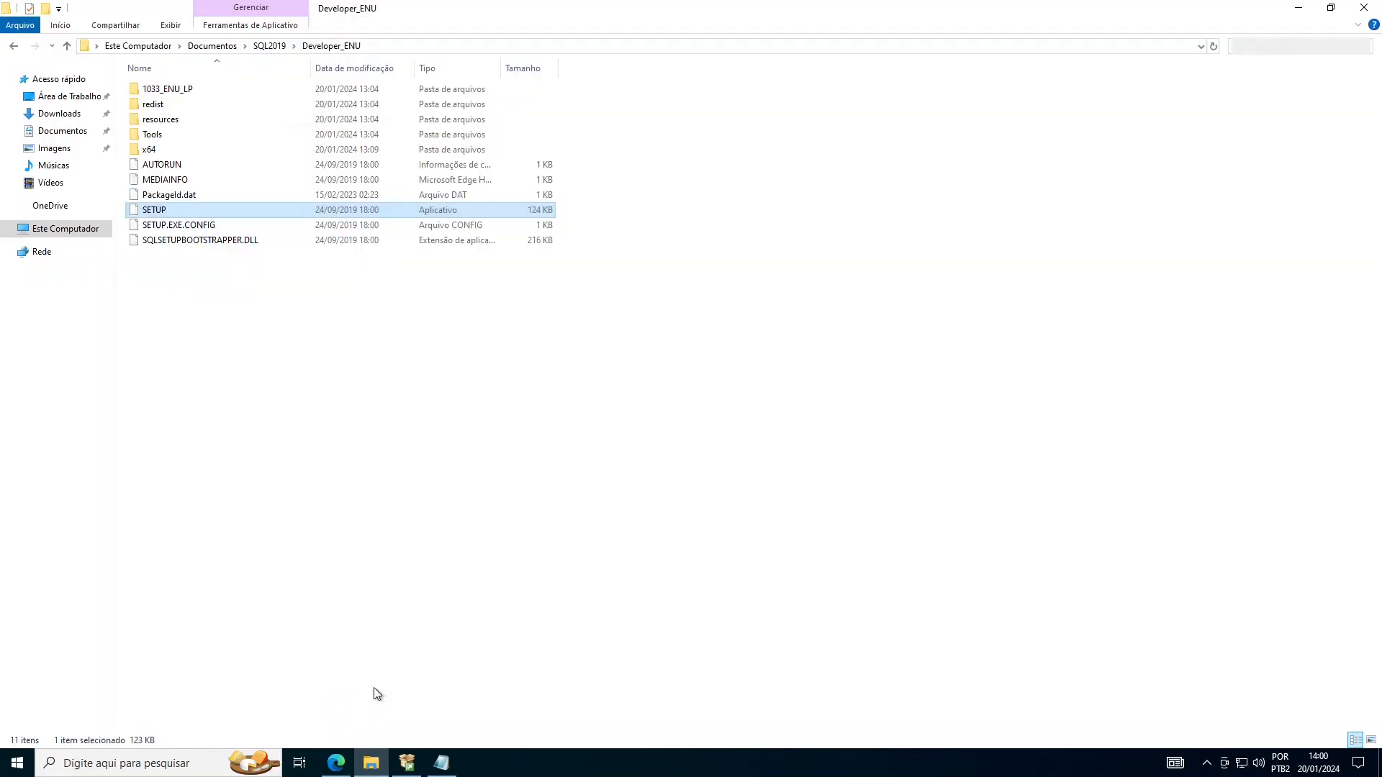
left_click(61, 115)
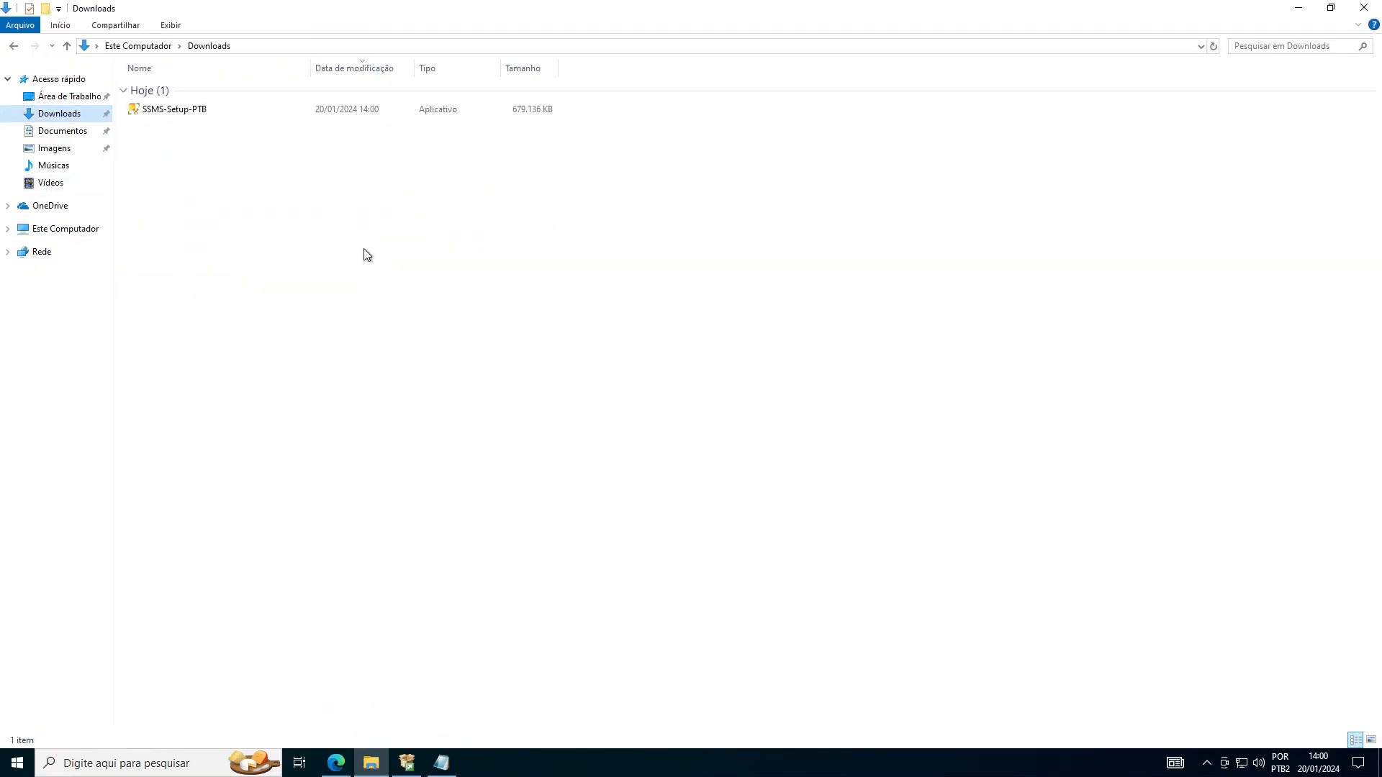
double_click(185, 111)
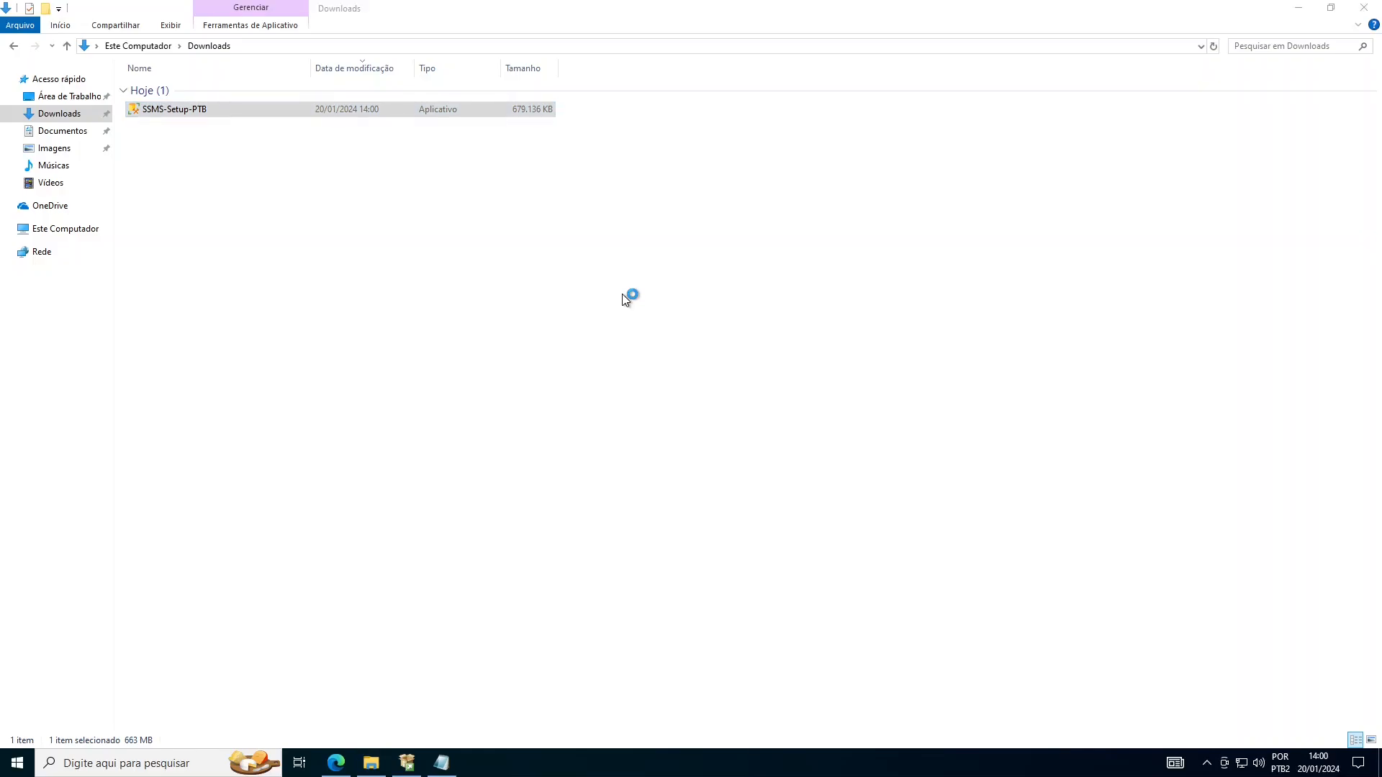
left_click(1299, 9)
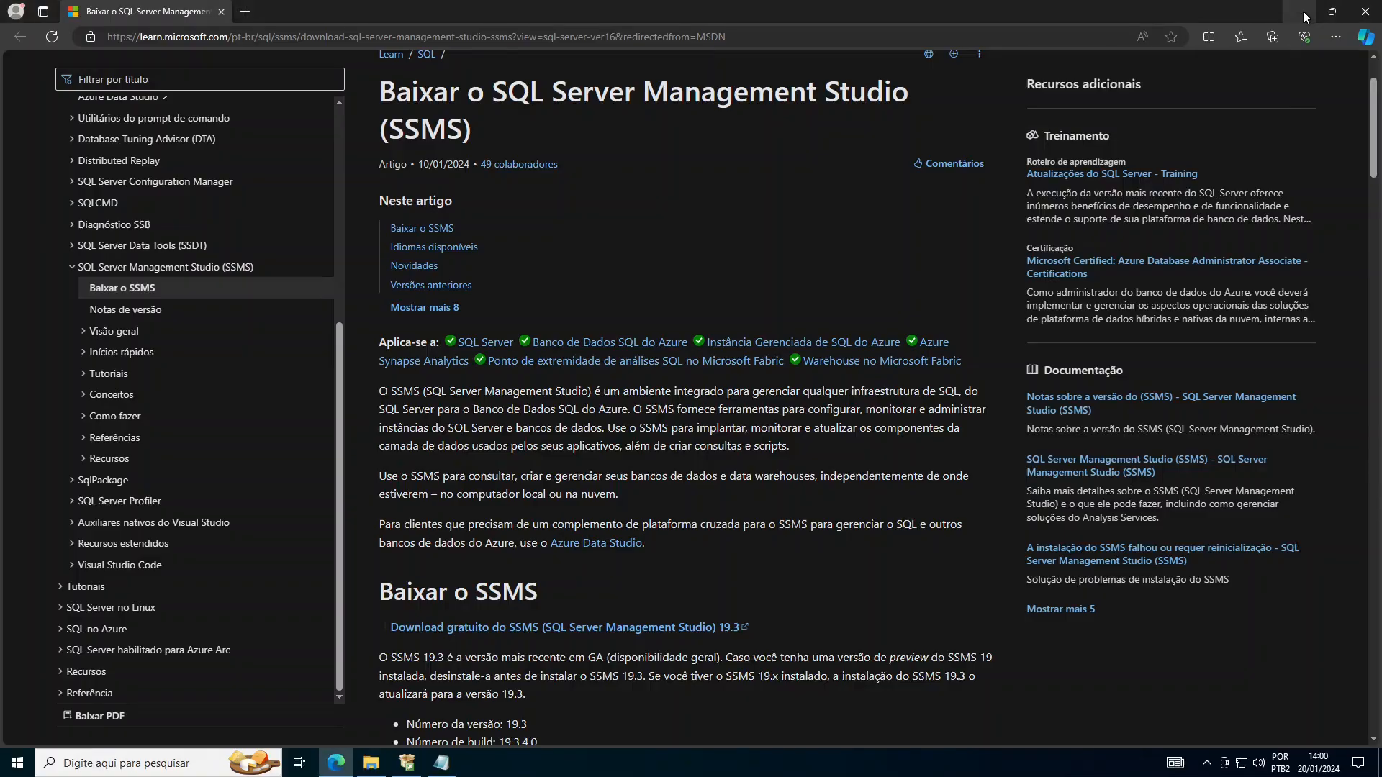
left_click(1377, 20)
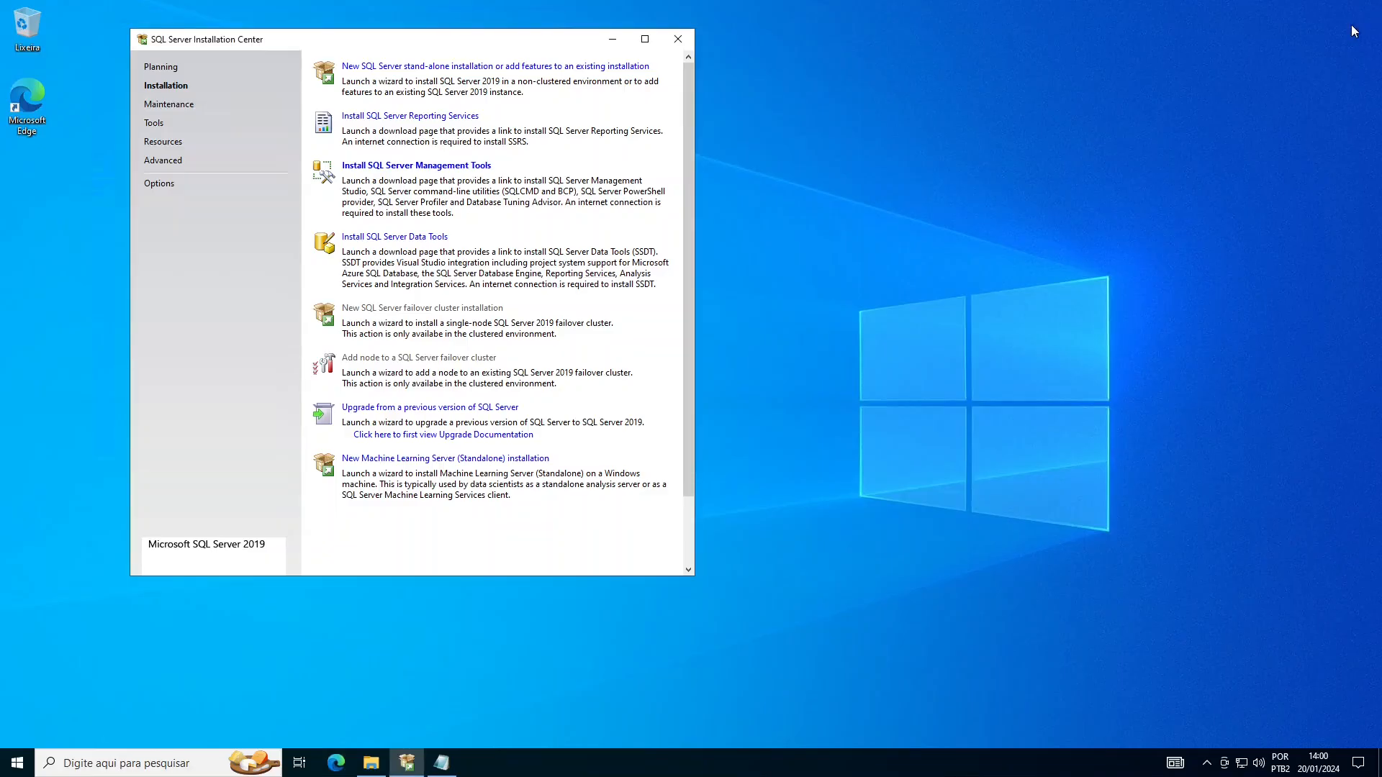
- Close Installation Center, install SSMS 19.3 to the default location with UAC approval, and restart Windows
left_click(680, 39)
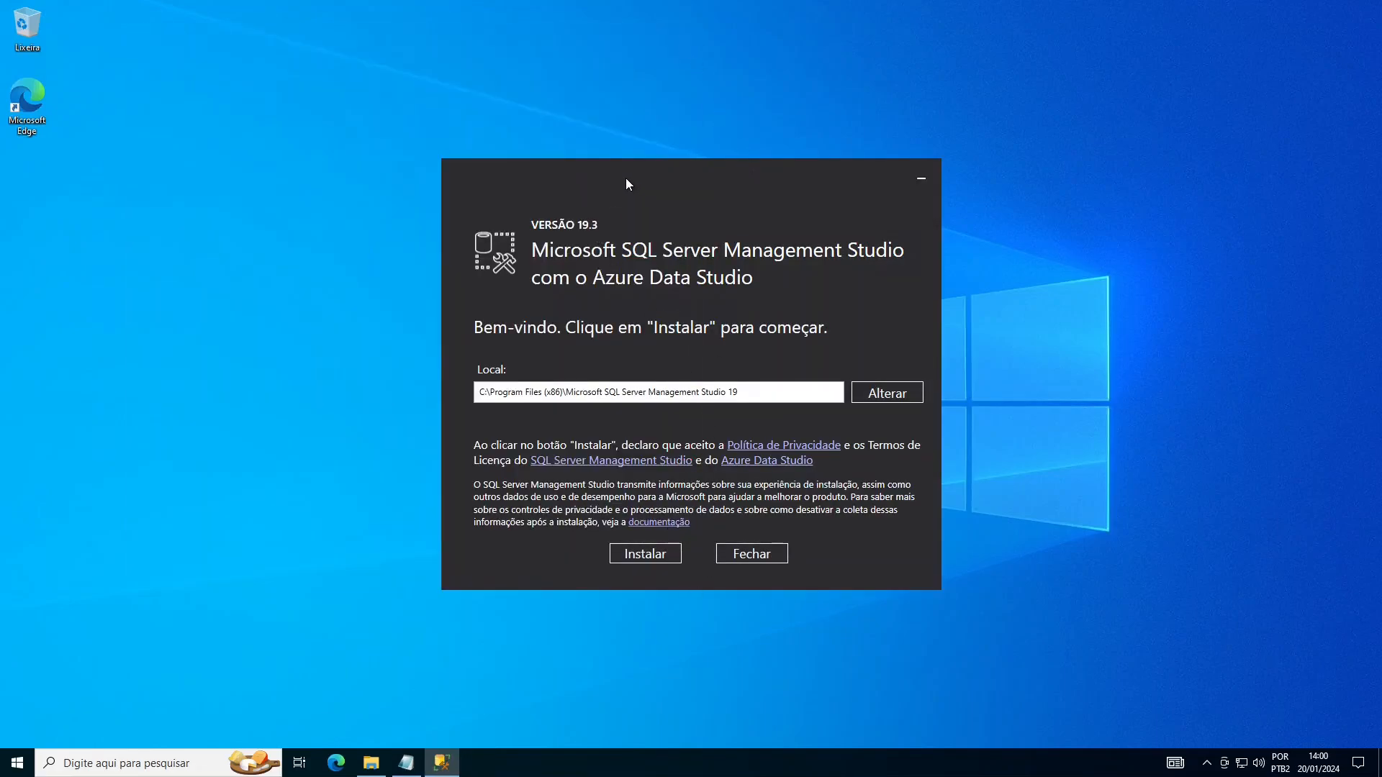
left_click_drag(626, 184, 611, 122)
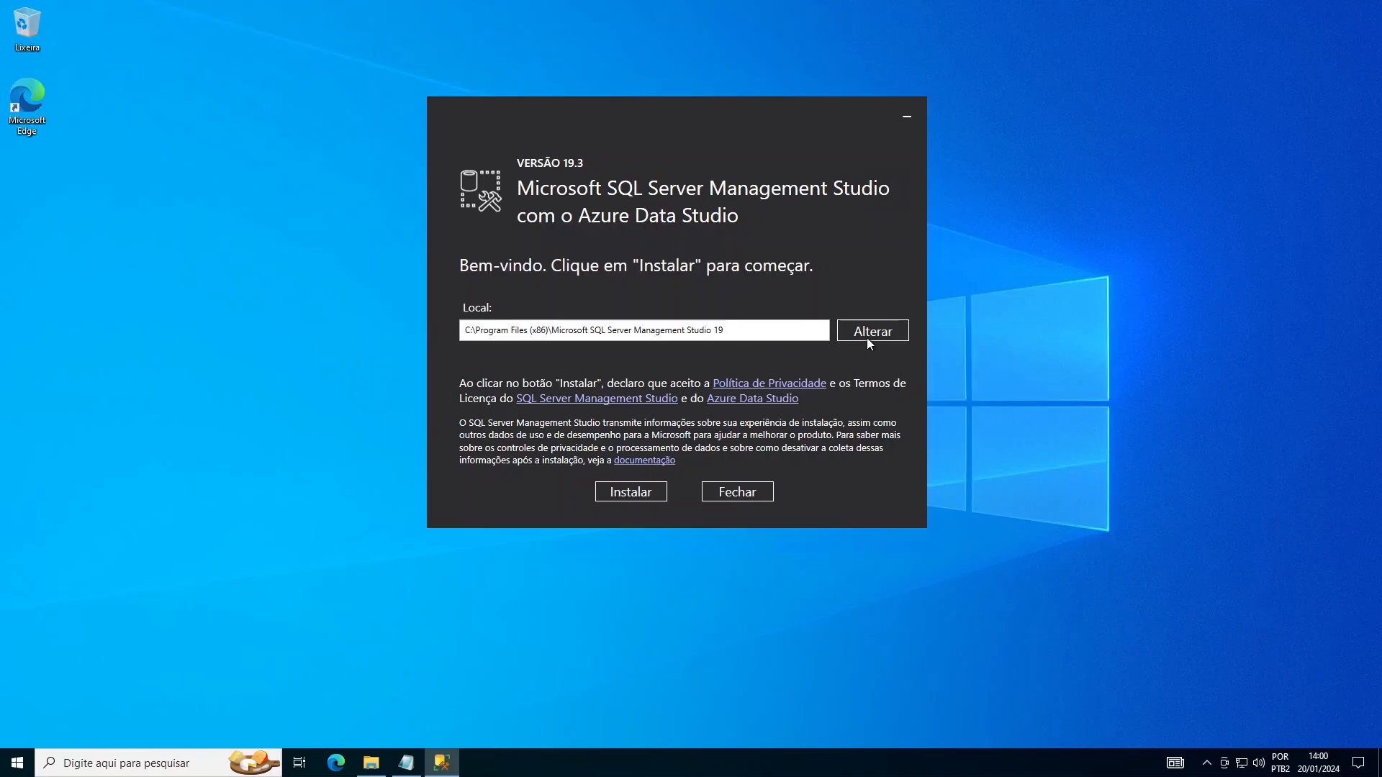
left_click(636, 495)
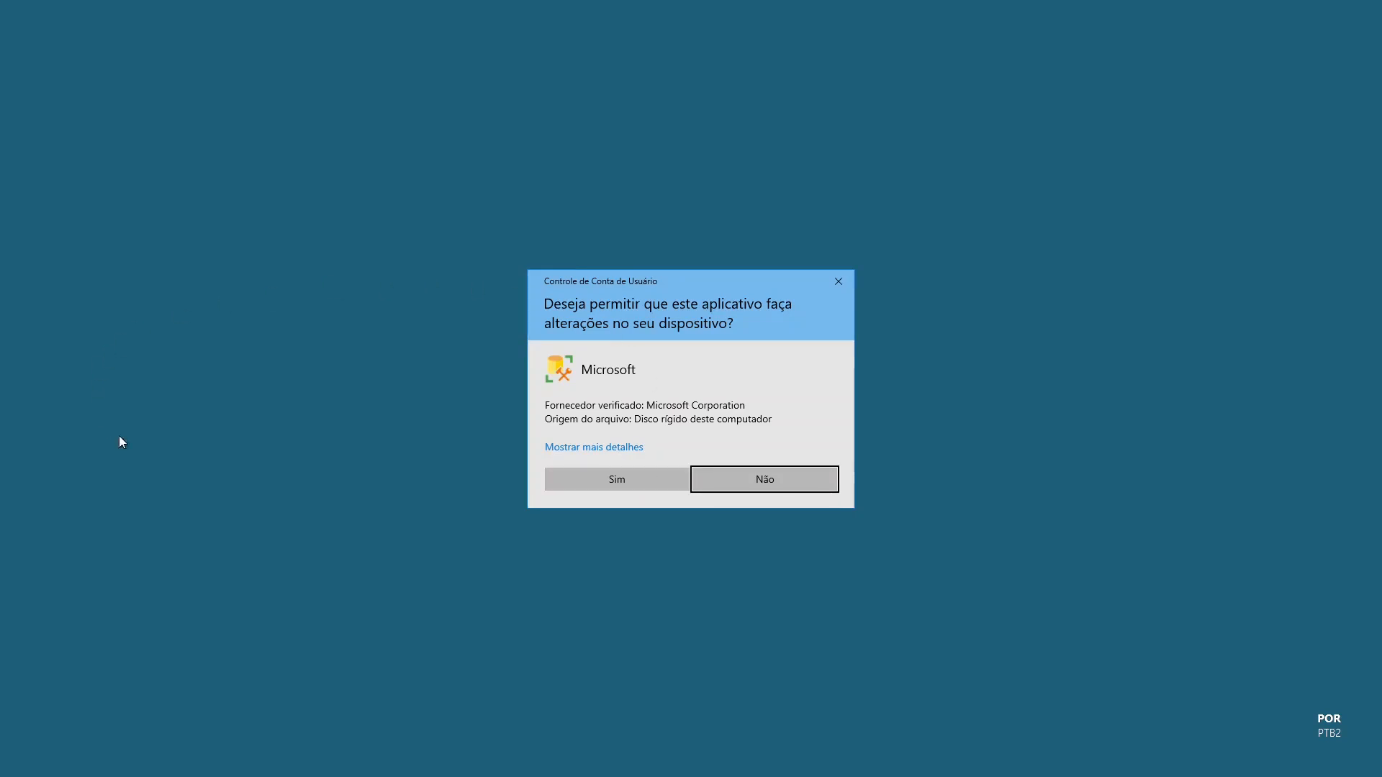
left_click(617, 480)
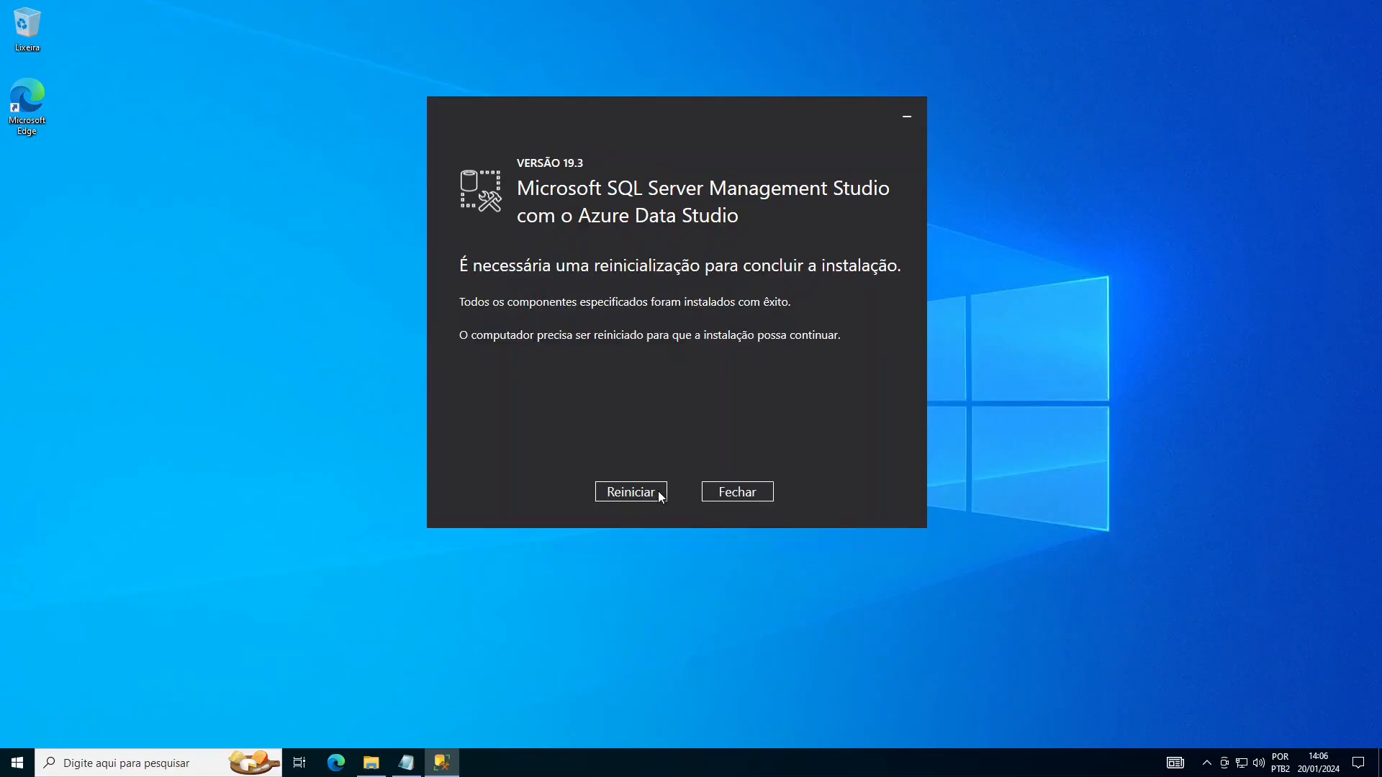
left_click(659, 492)
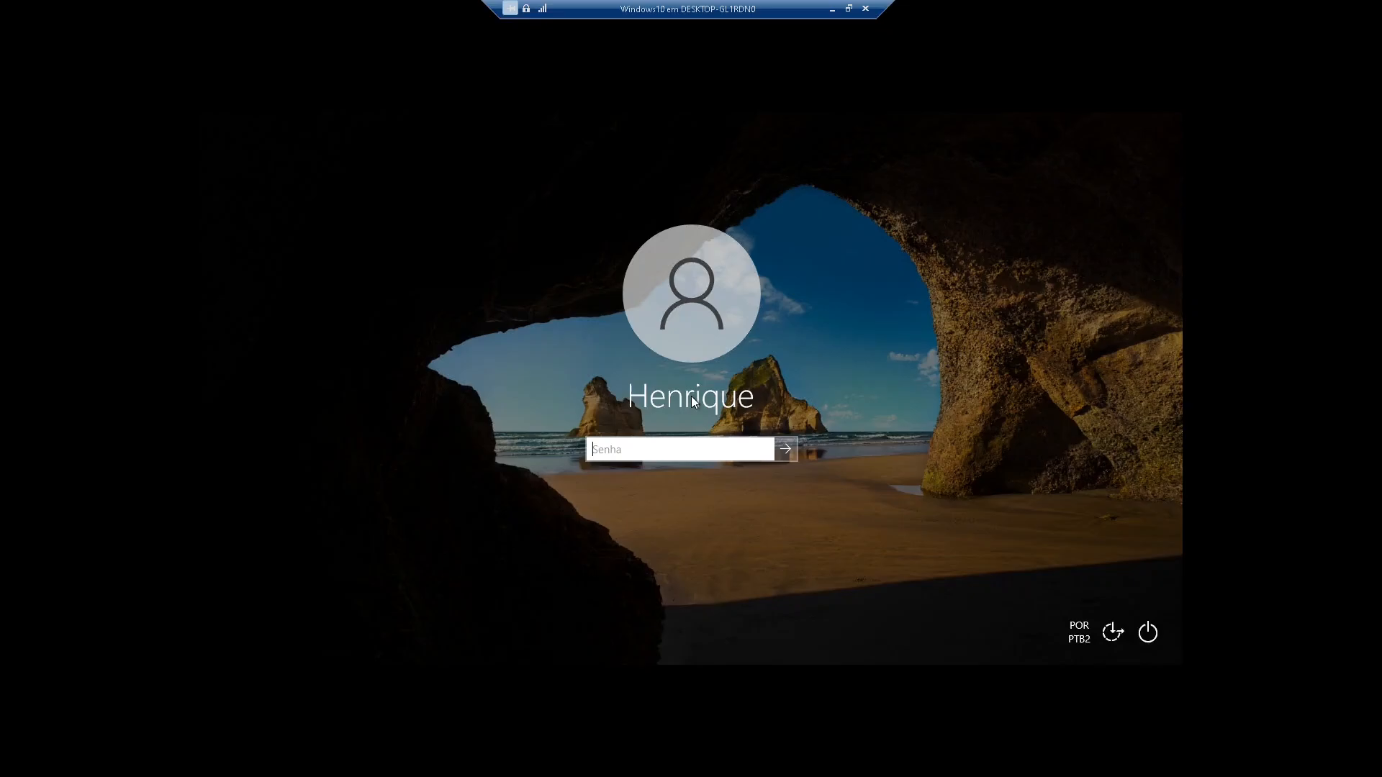
- Sign back into Windows with the account password and bring up the Start menu
type("123")
key("Return")
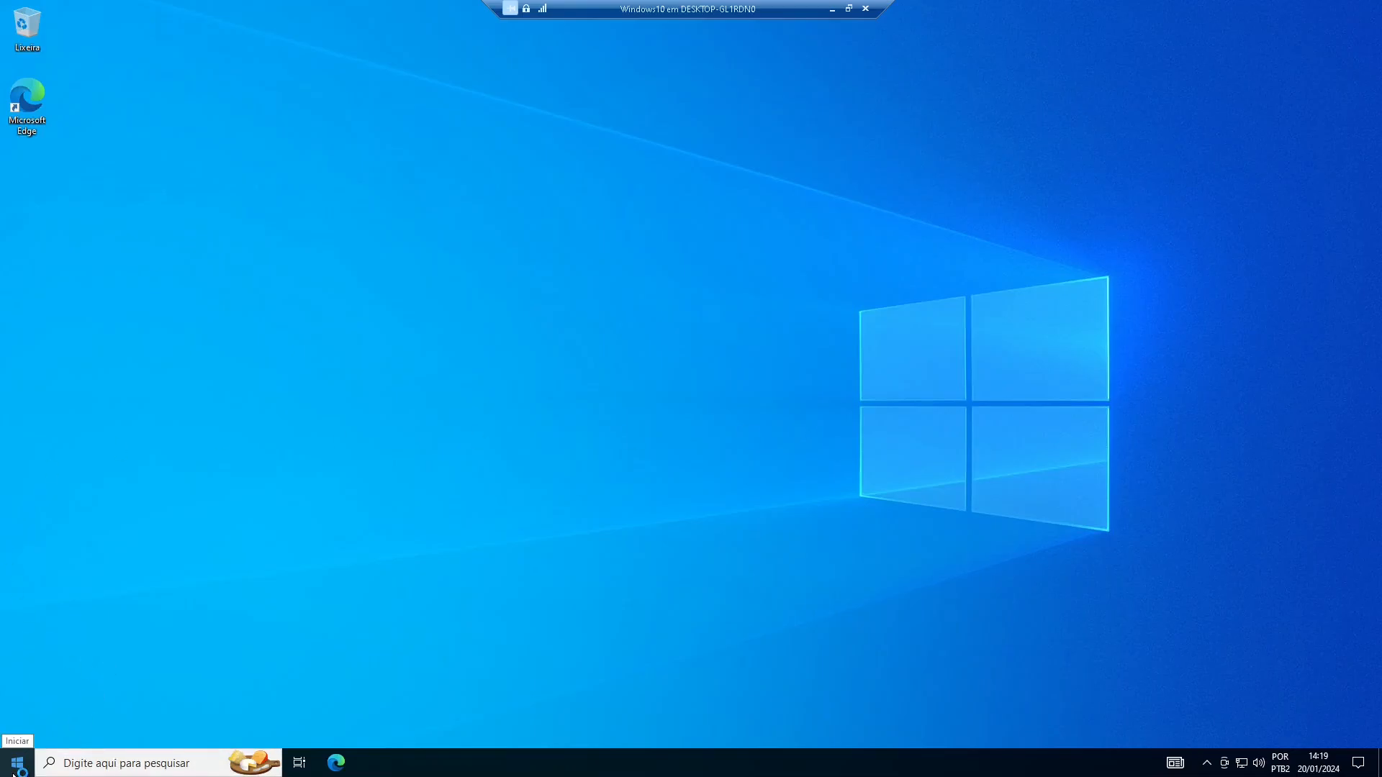
key("super")
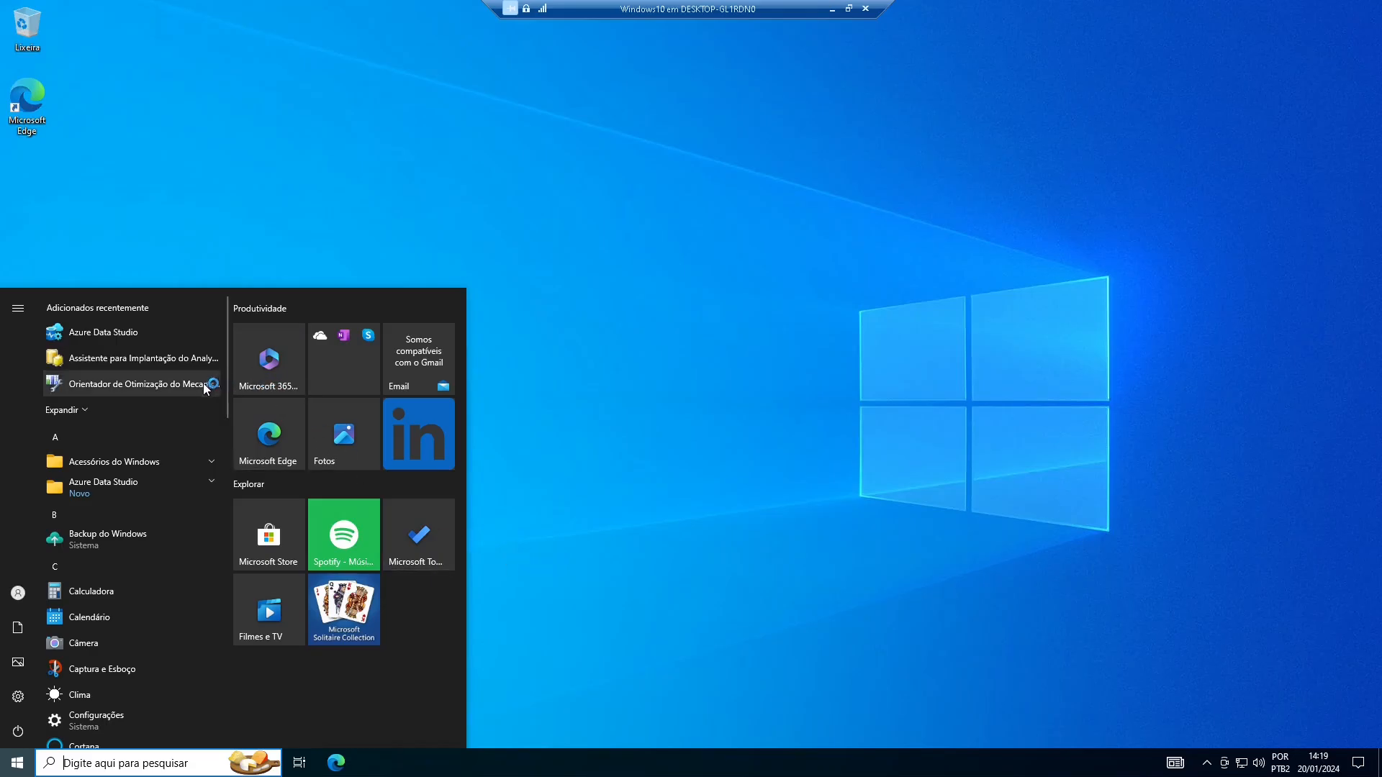
- Expand the recently added apps in Start and launch SQL Server Management Studio 19
left_click(77, 414)
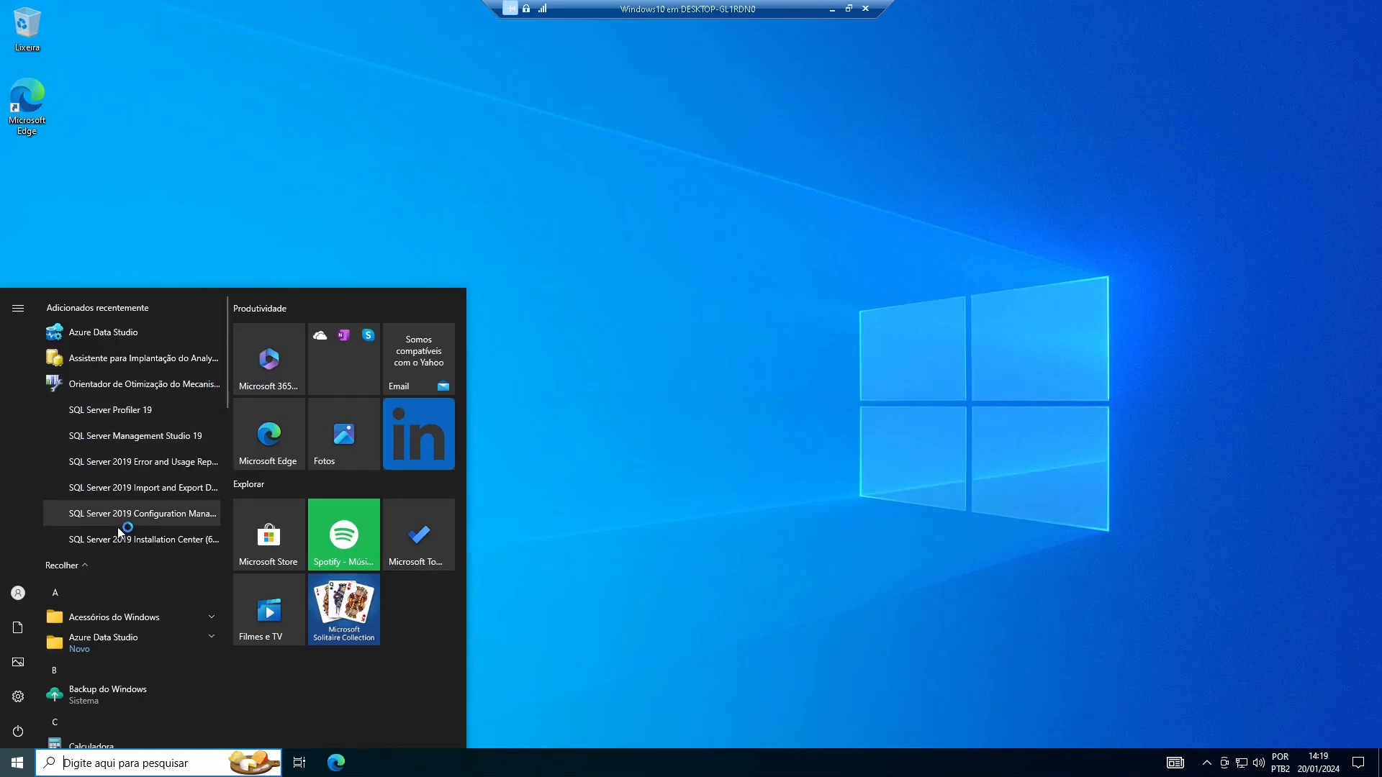
left_click(134, 436)
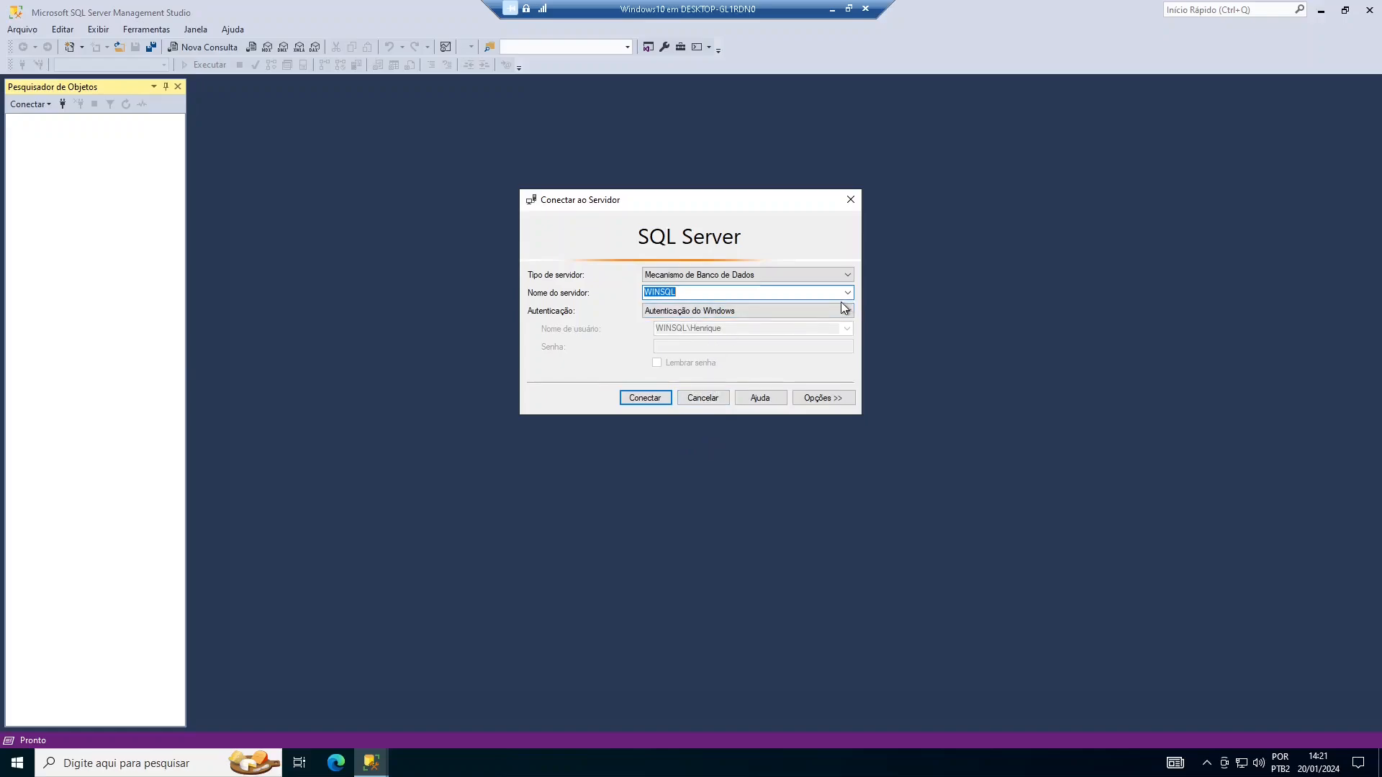
- Connect to server WINSQL keeping Autenticação do Windows (Windows Authentication) as the login method
left_click(848, 293)
left_click(847, 311)
left_click(834, 314)
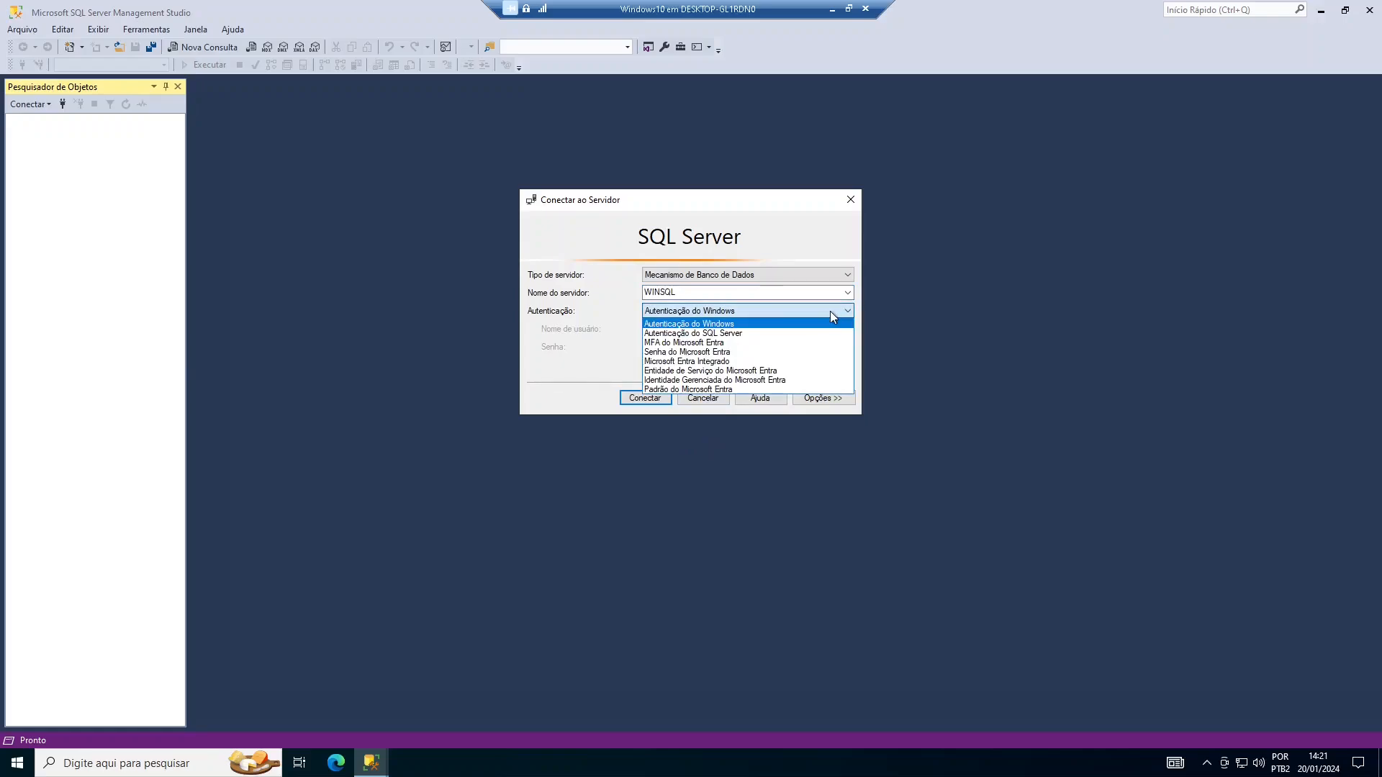
left_click(719, 197)
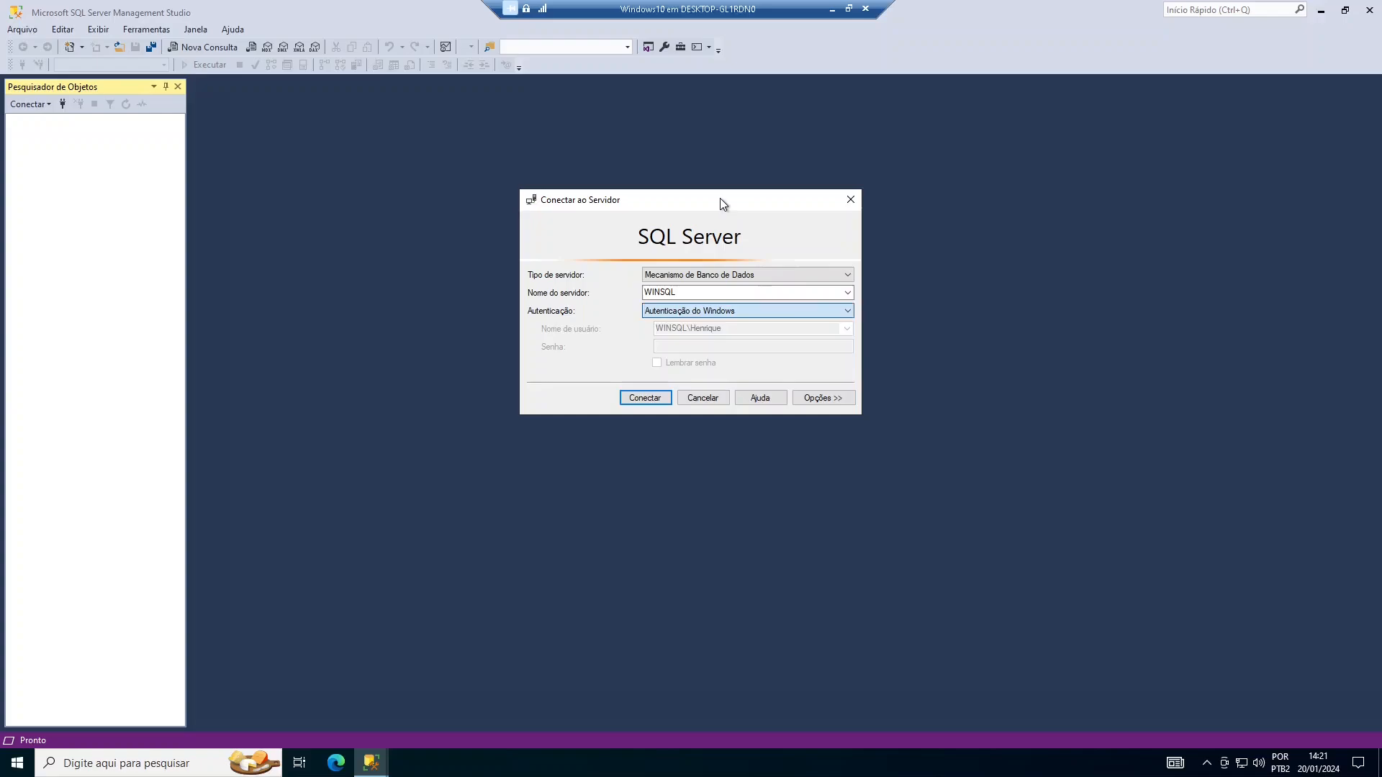
left_click(659, 397)
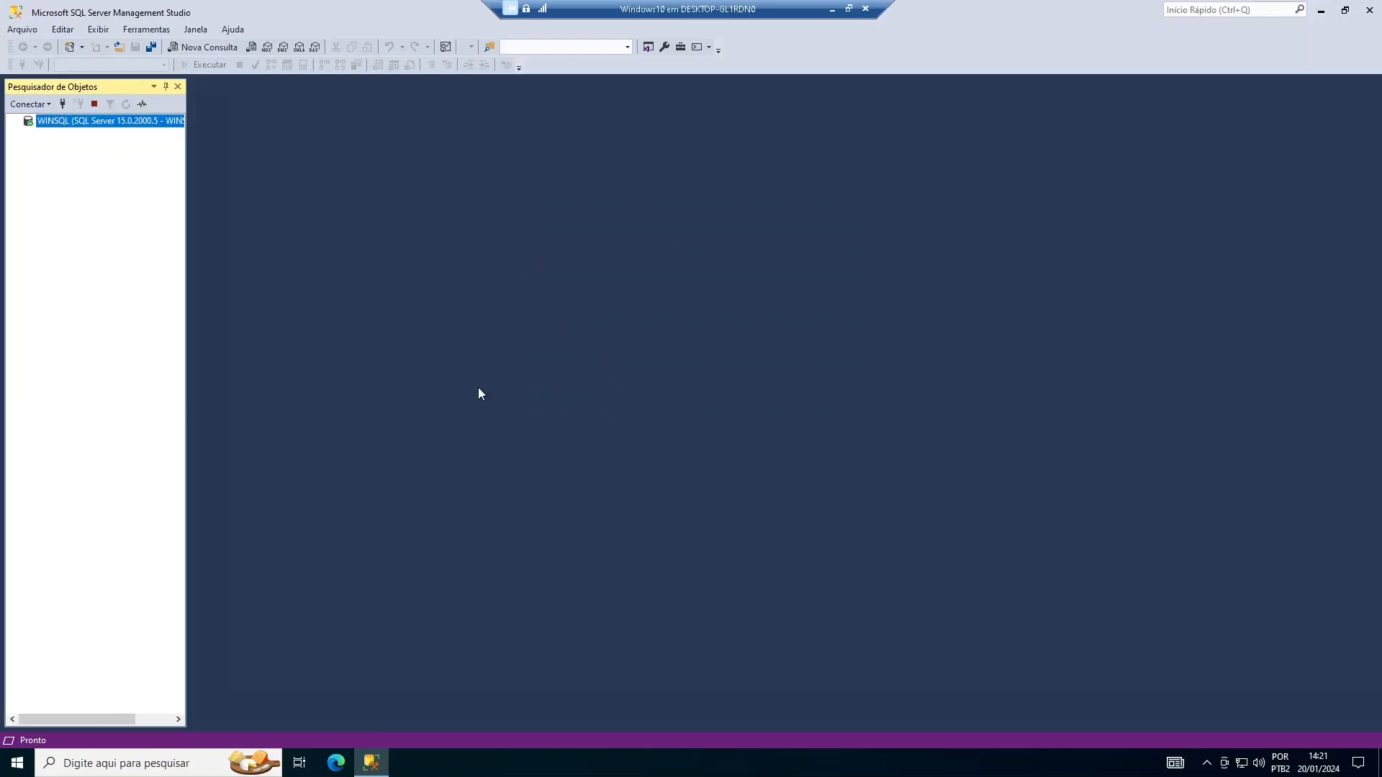
right_click(84, 121)
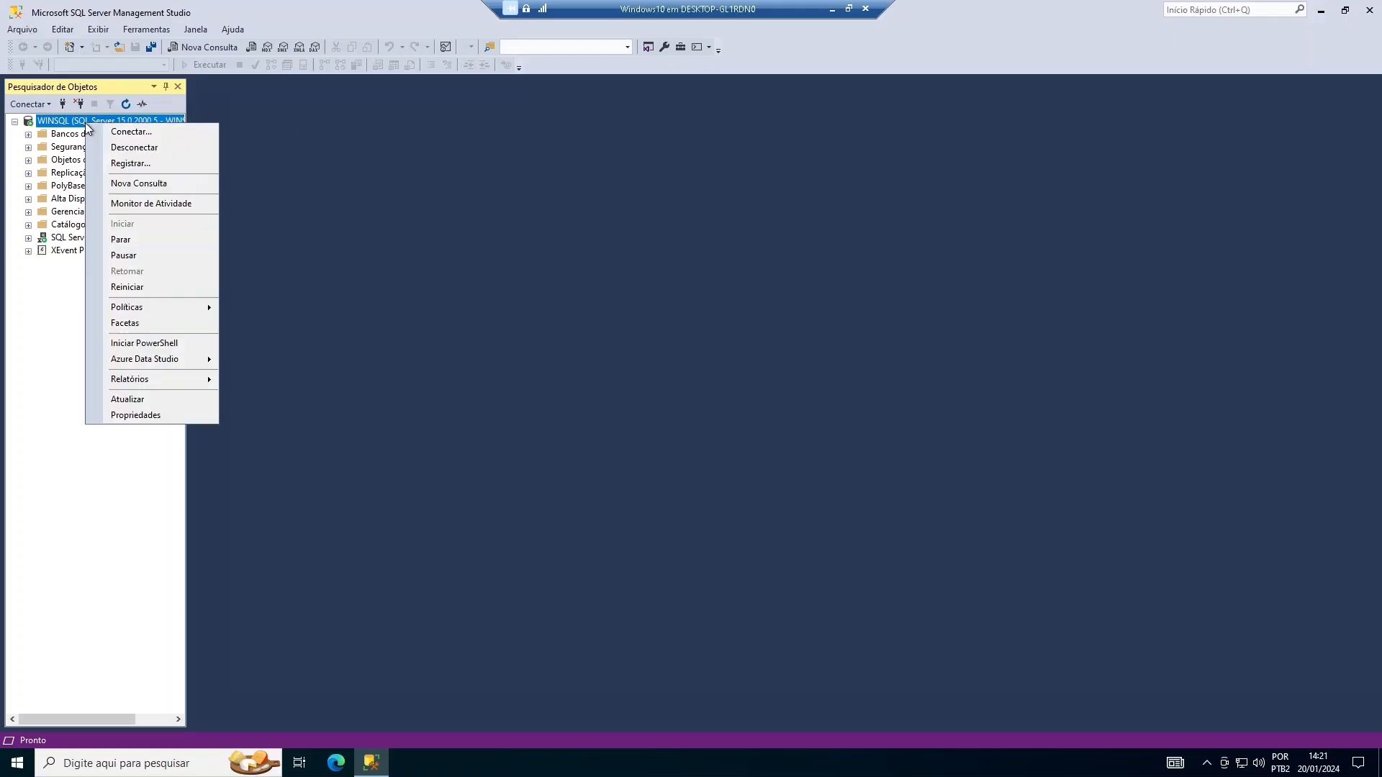
left_click(128, 186)
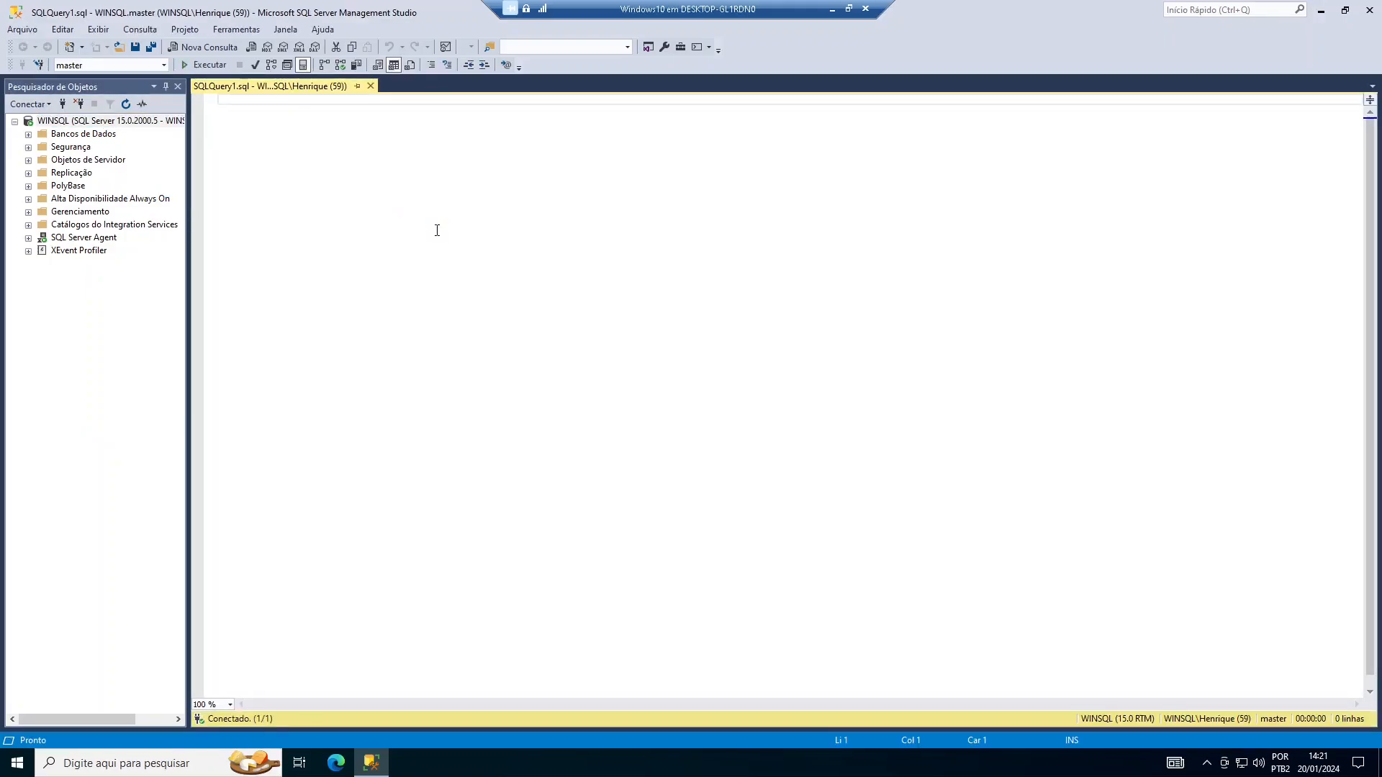
scroll(436, 230, "up", 4, "ctrl")
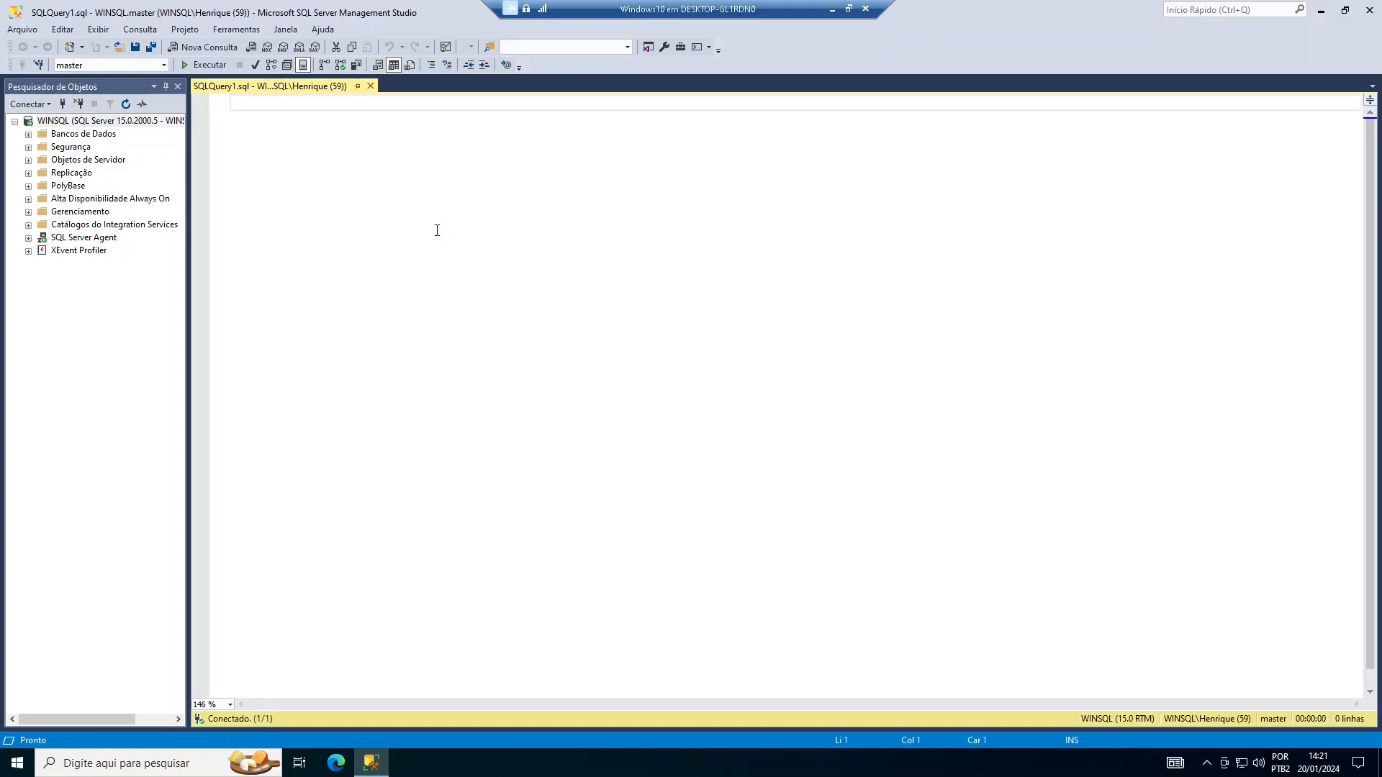
type("select ")
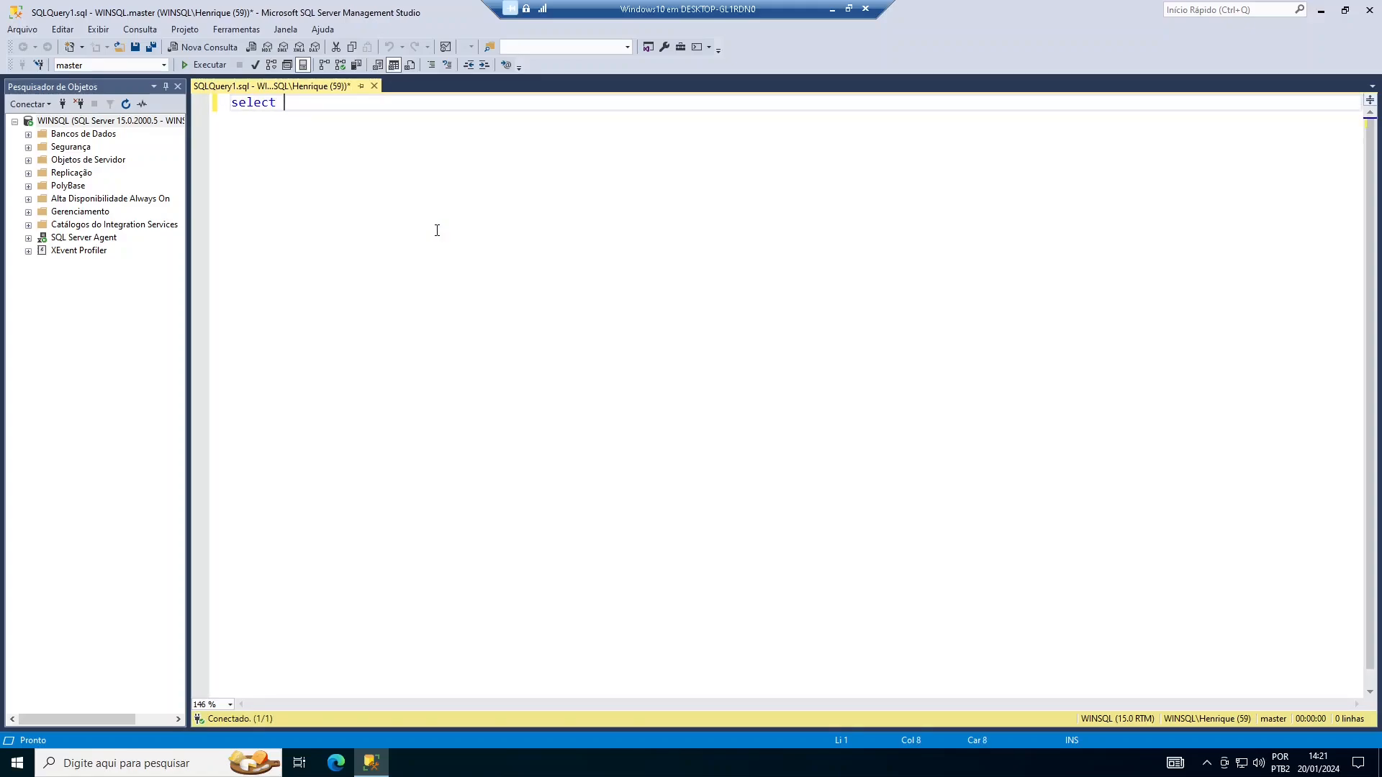
type("@@versio")
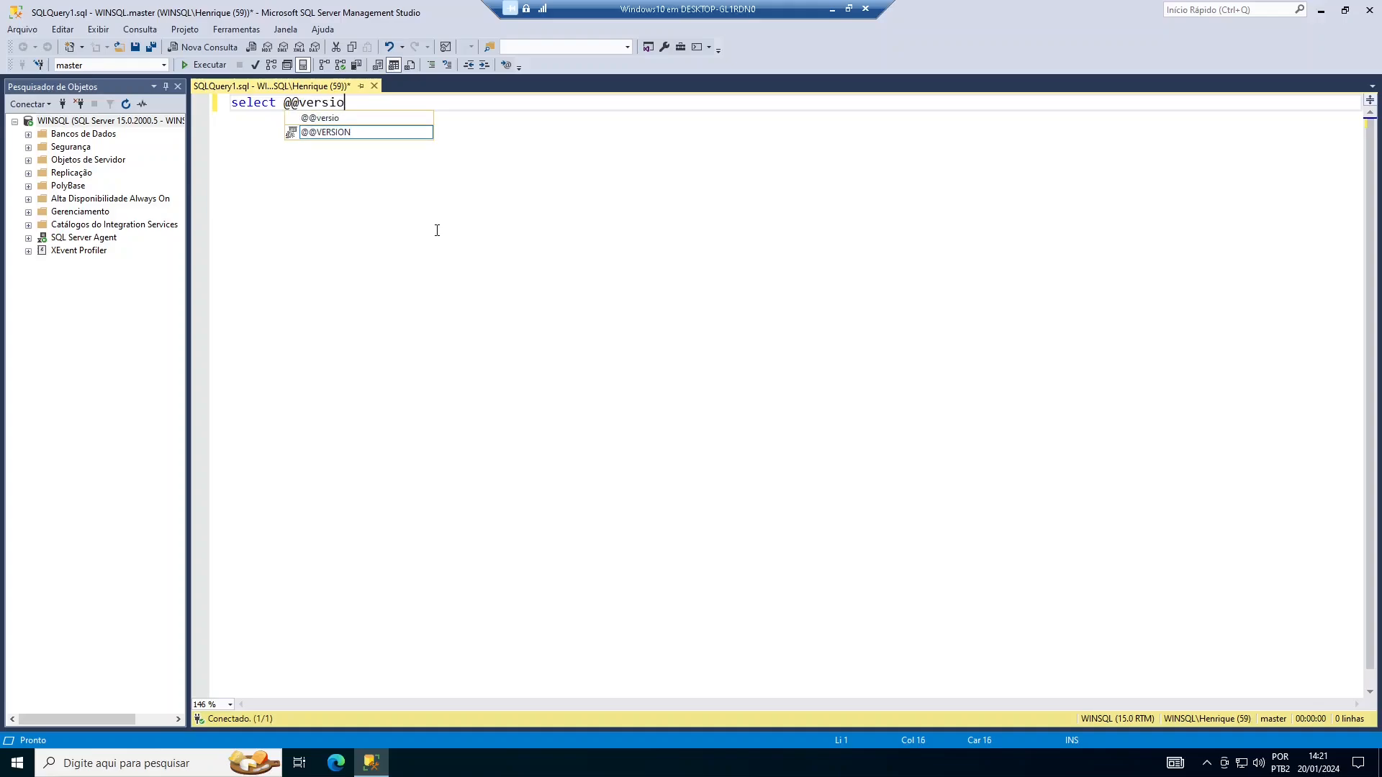
type("n")
key("Tab")
key("F5")
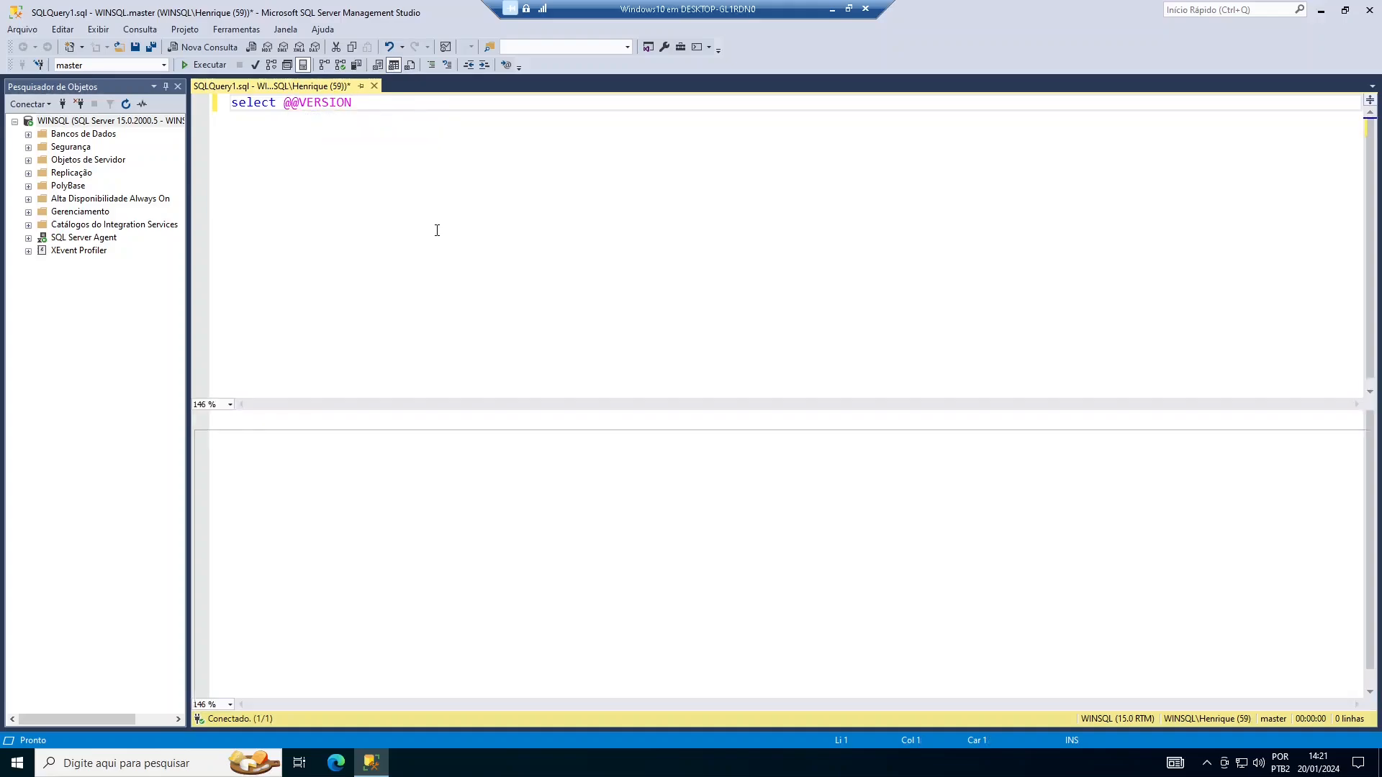
left_click(414, 444)
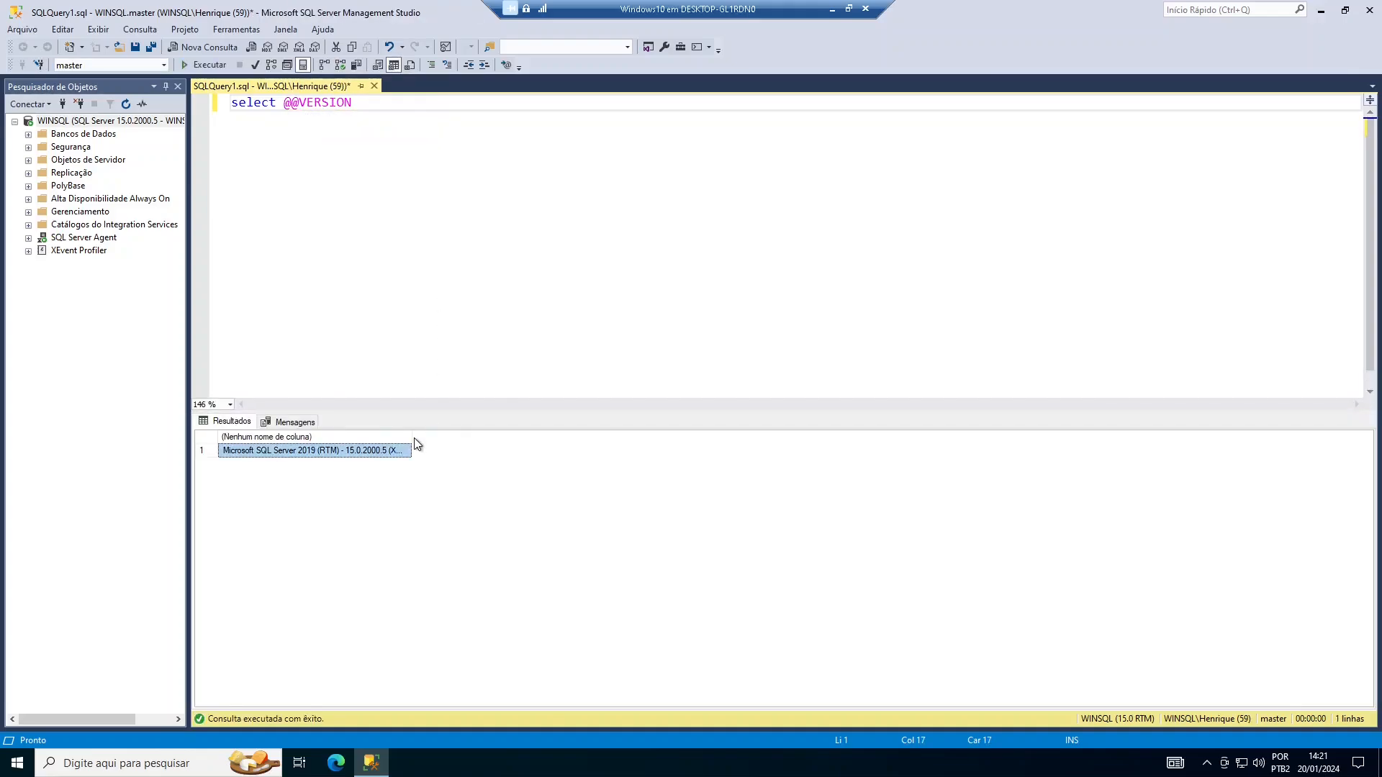
left_click_drag(412, 447, 1174, 450)
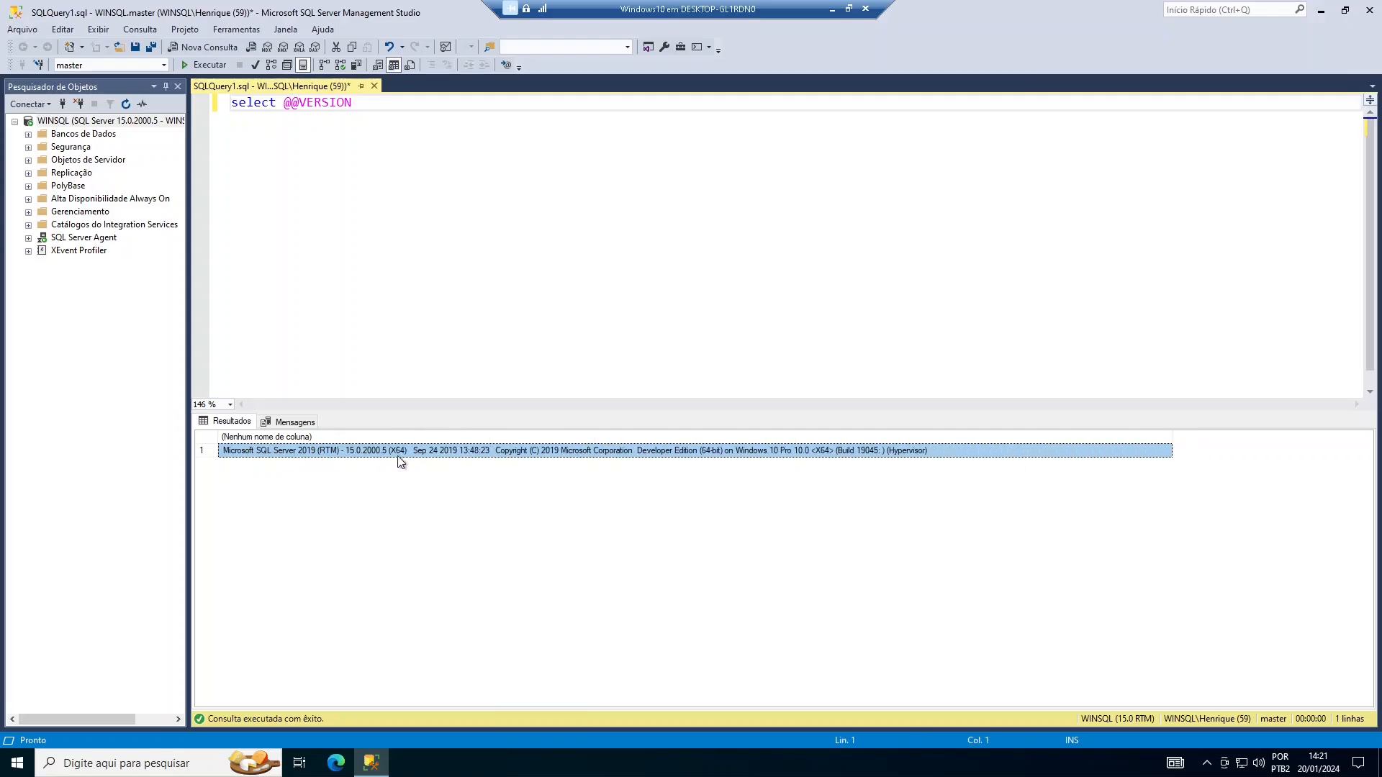